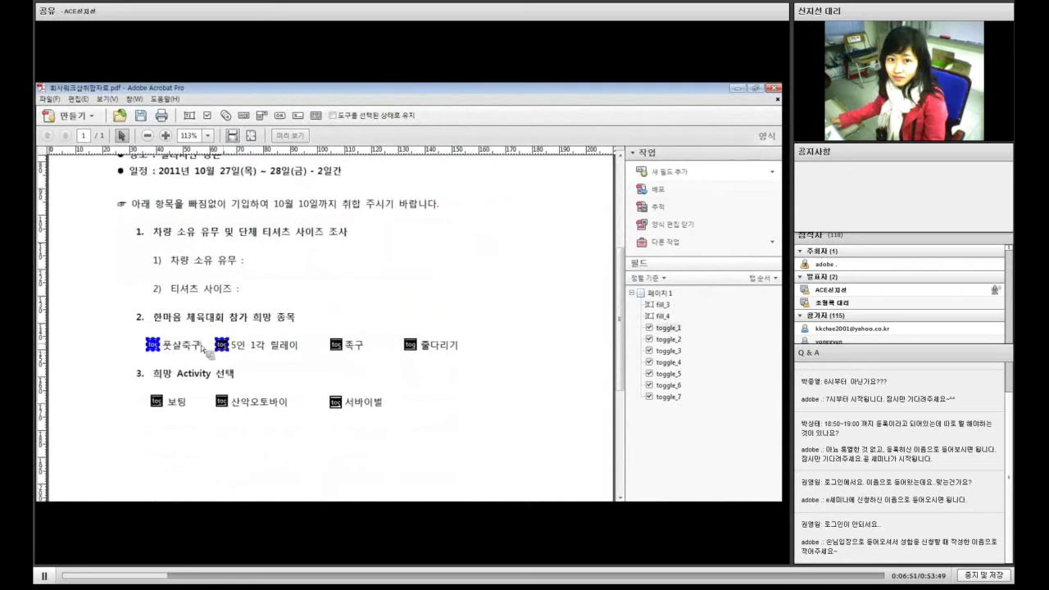
Review the check boxes detected beside the sports event choices in section 2, and return to the top of the form.
click(220, 346)
click(334, 347)
click(411, 347)
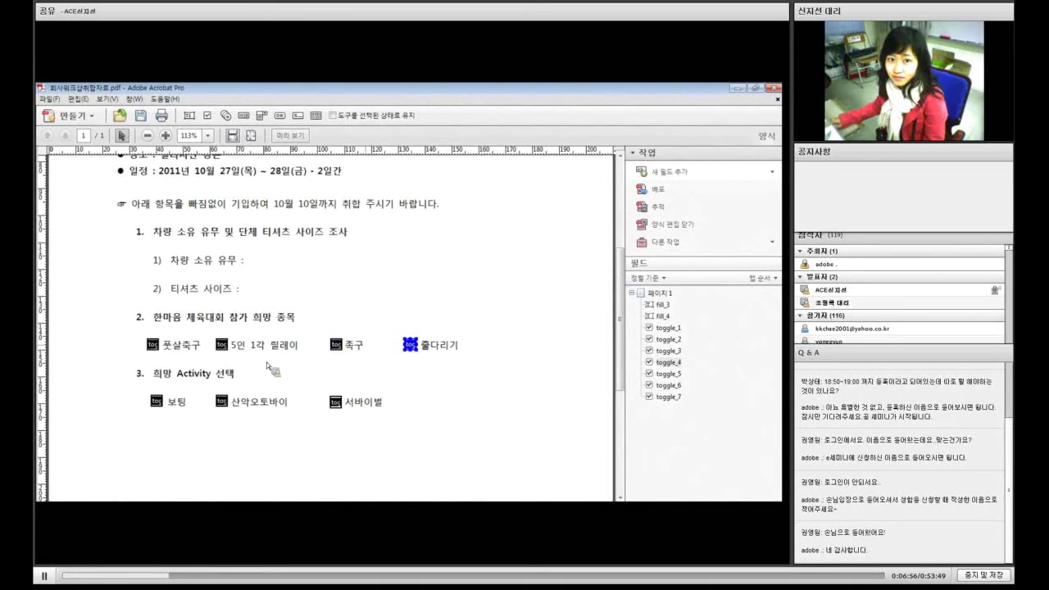
click(473, 374)
scroll(479, 349, up, 1)
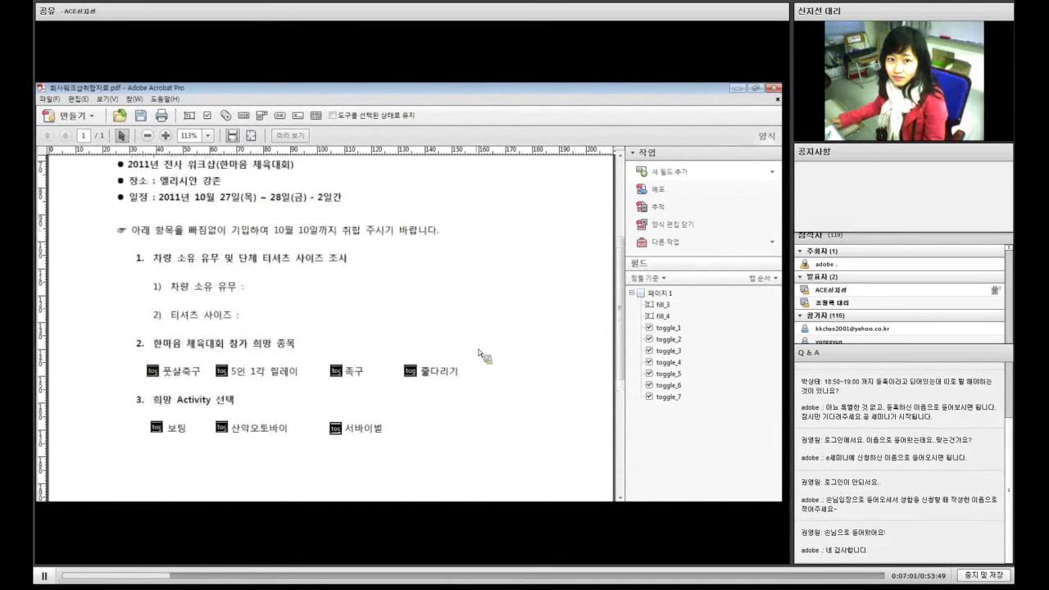
scroll(478, 348, up, 7)
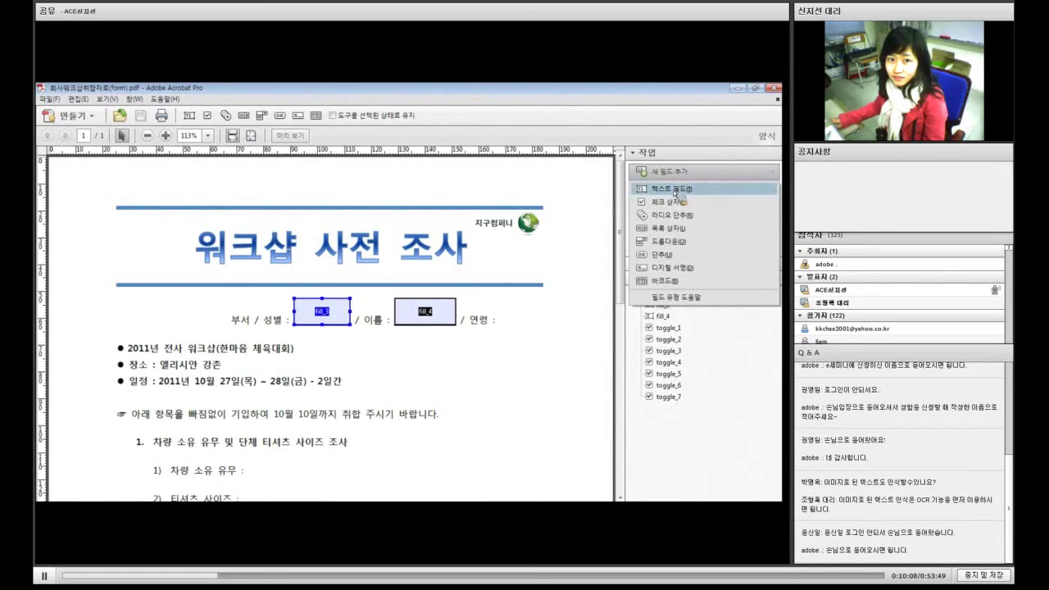
Reduce the height of the fill_3 and fill_4 text fields from their upper edges so they fit the 부서 / 성별 and 이름 line.
click(328, 318)
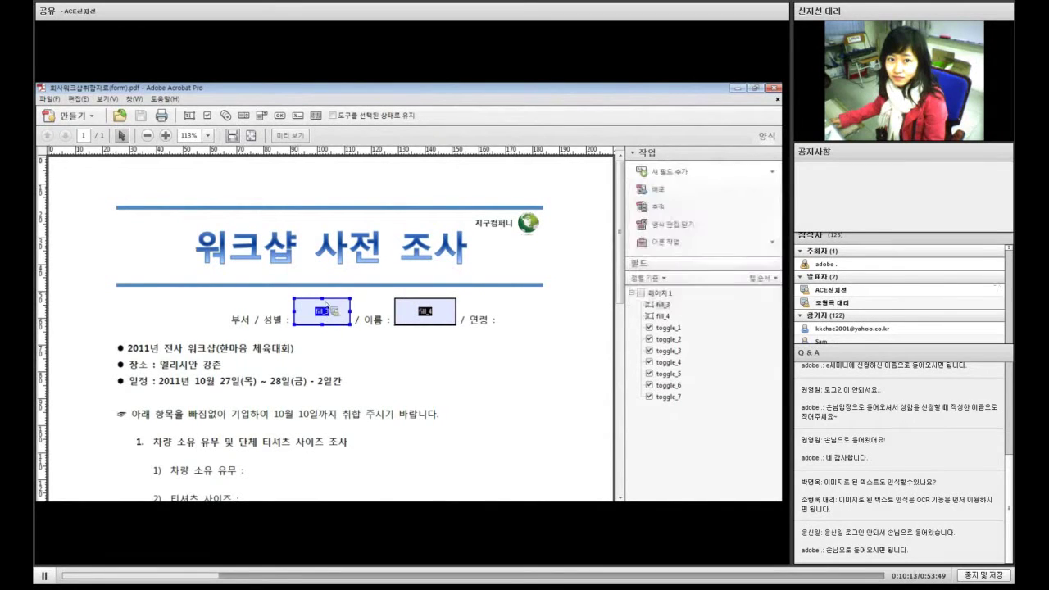
click(324, 302)
drag(322, 299, 322, 307)
click(425, 310)
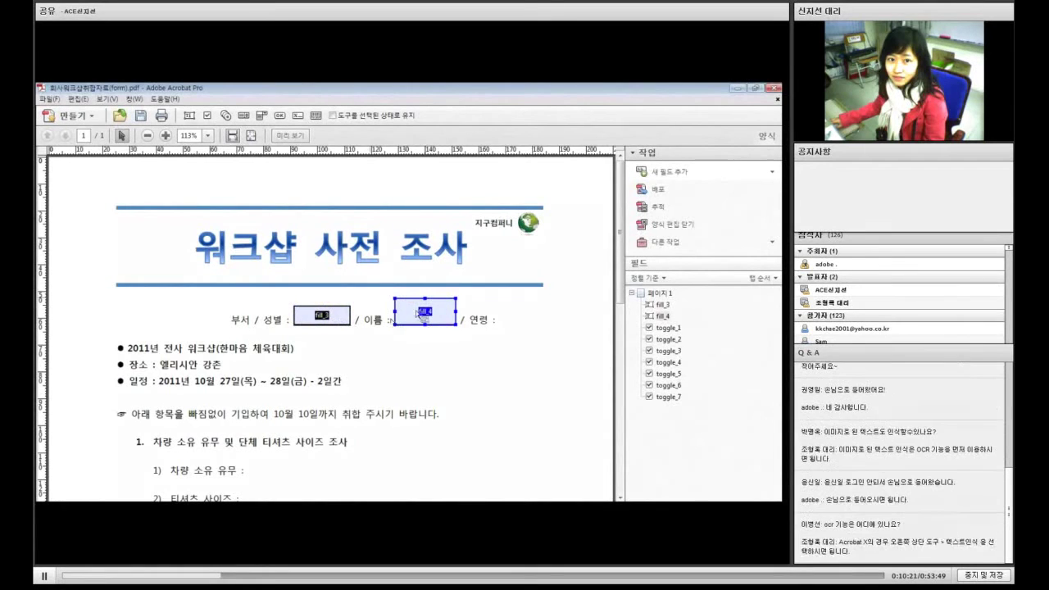
drag(425, 305, 426, 307)
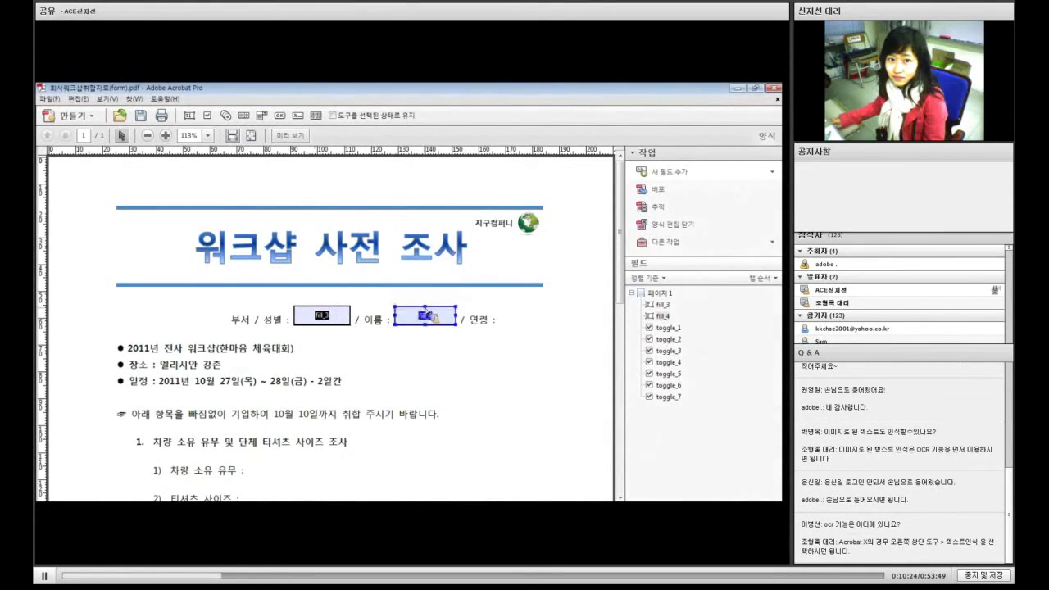
Rename the text field after 부서 / 성별 as 성별 and mark it as required (필수).
click(332, 320)
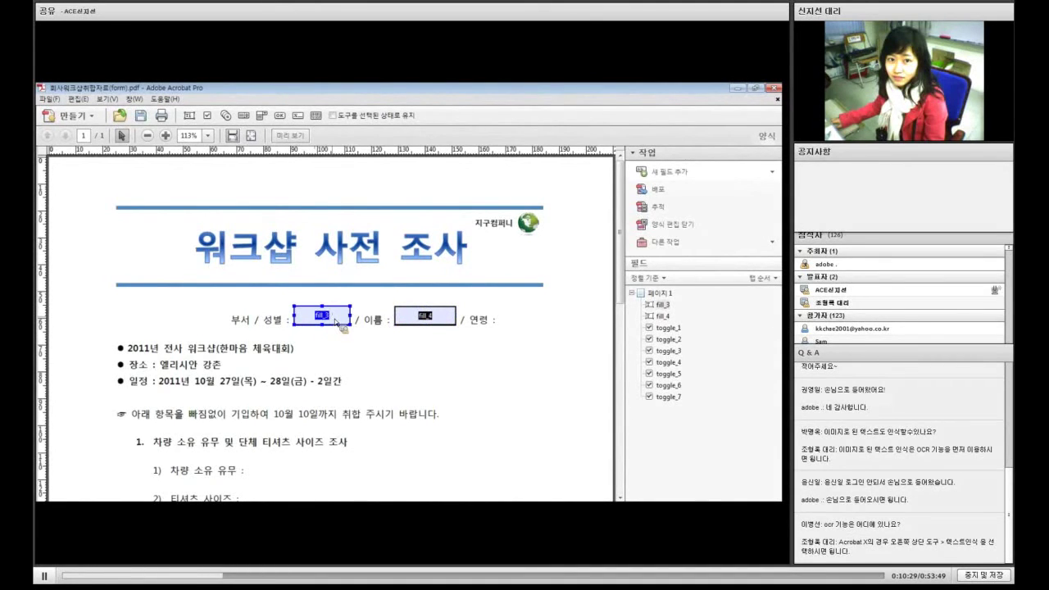
double_click(336, 323)
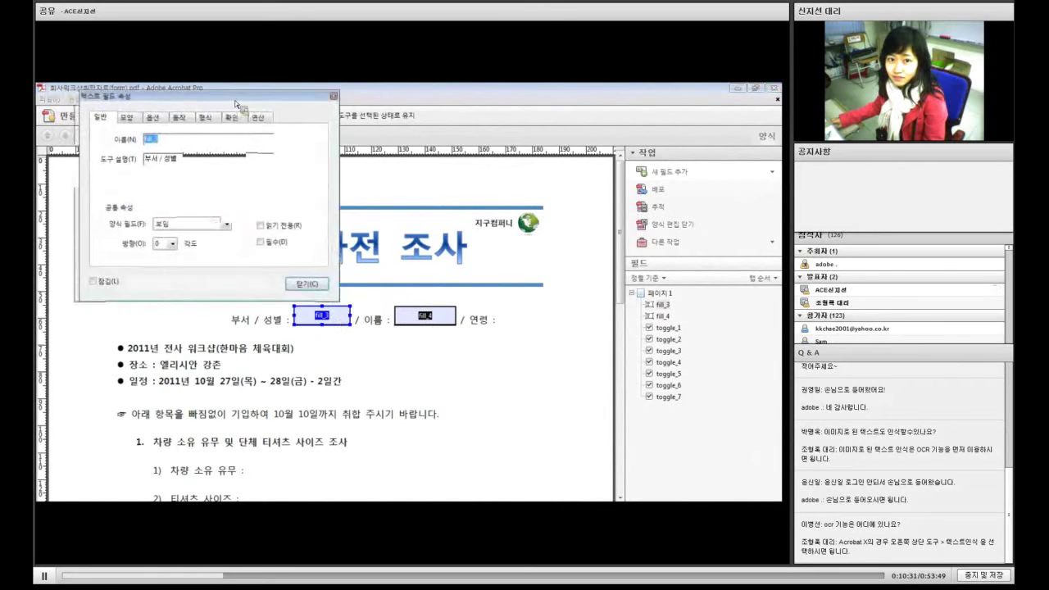
drag(238, 104, 536, 207)
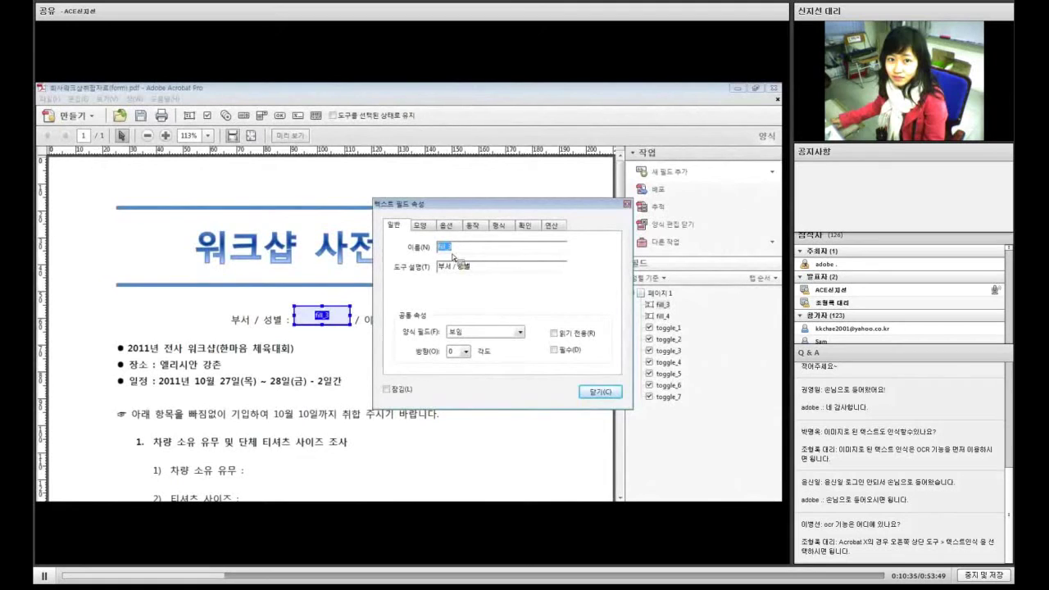
drag(519, 216, 500, 207)
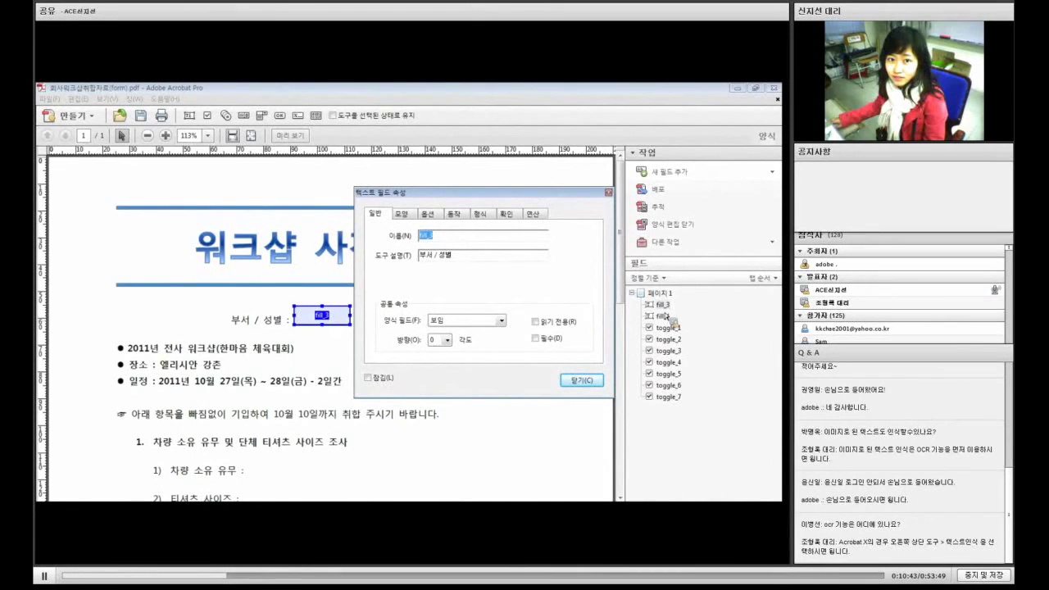
drag(665, 316, 505, 239)
text(성별)
drag(452, 239, 421, 237)
click(468, 235)
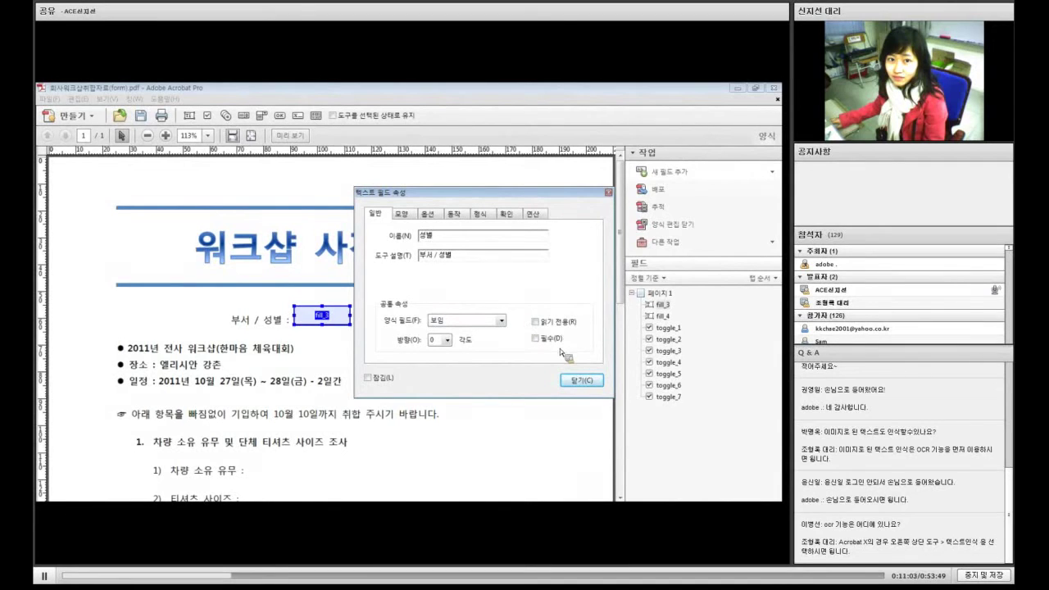
click(537, 340)
Set the 성별 field's text to font size 8 and the font 맑은 고딕.
click(403, 214)
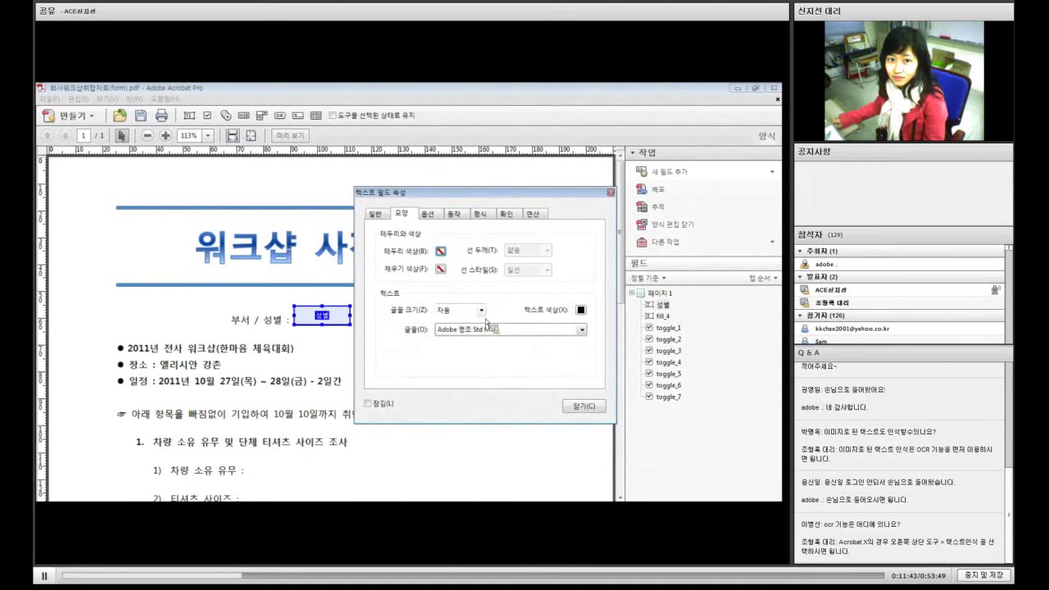
click(481, 310)
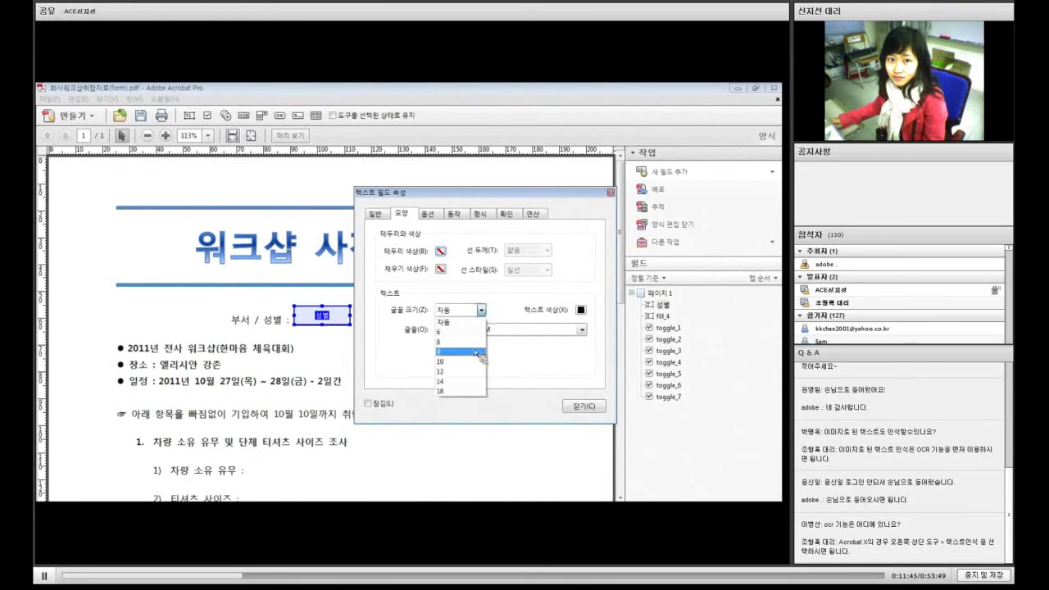
click(476, 352)
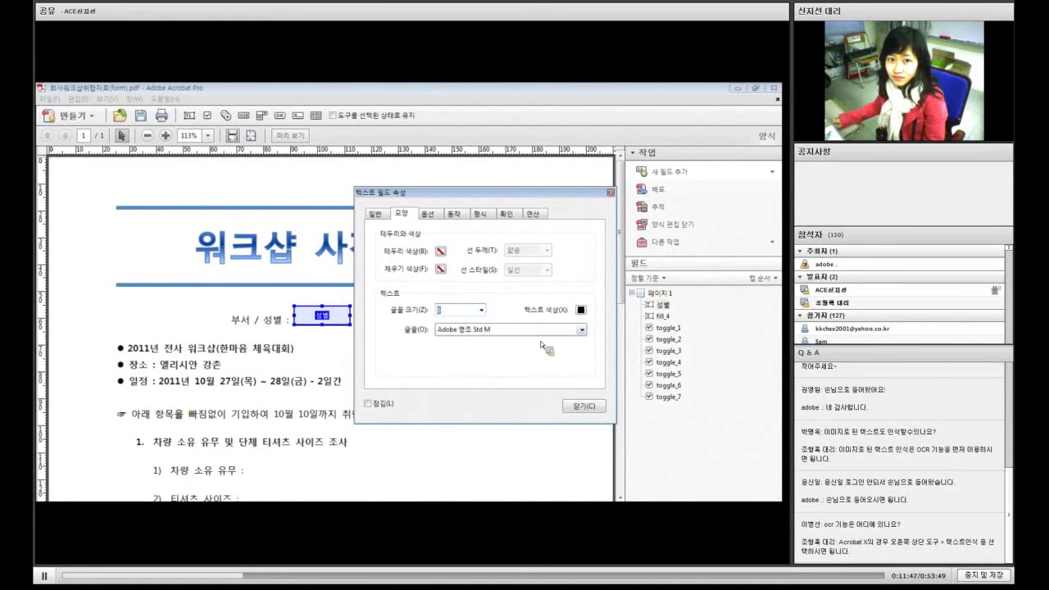
click(581, 331)
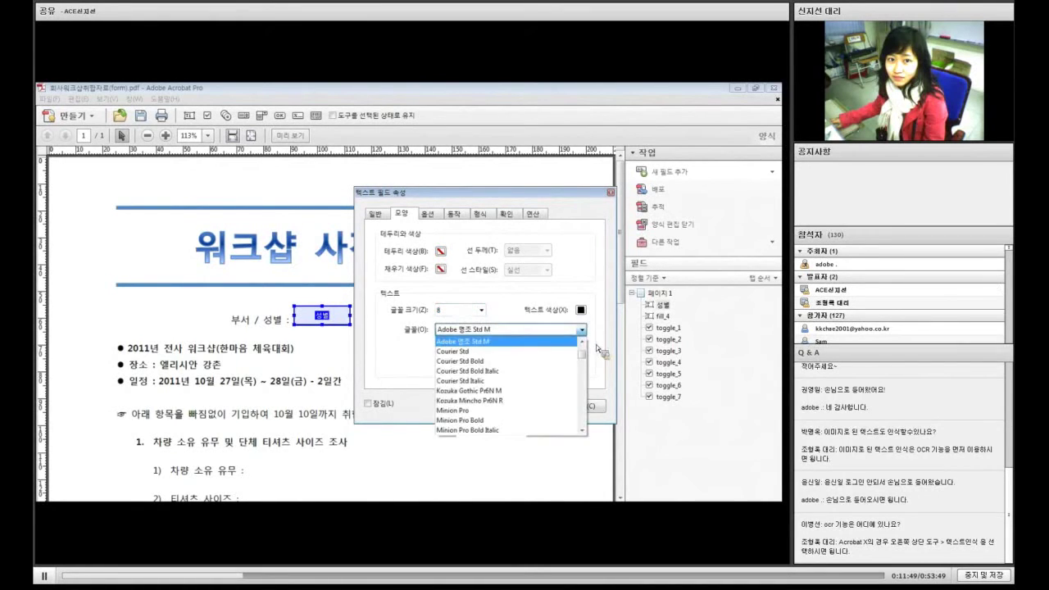
click(583, 417)
mouse_move(585, 420)
mouse_down()
mouse_move(585, 402)
mouse_move(587, 423)
mouse_up()
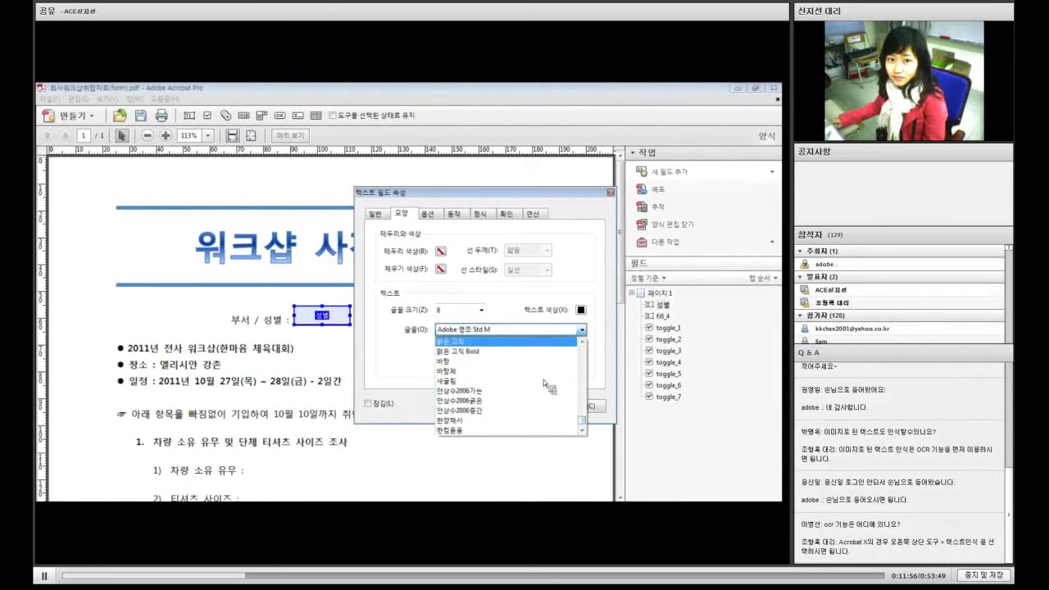
click(528, 341)
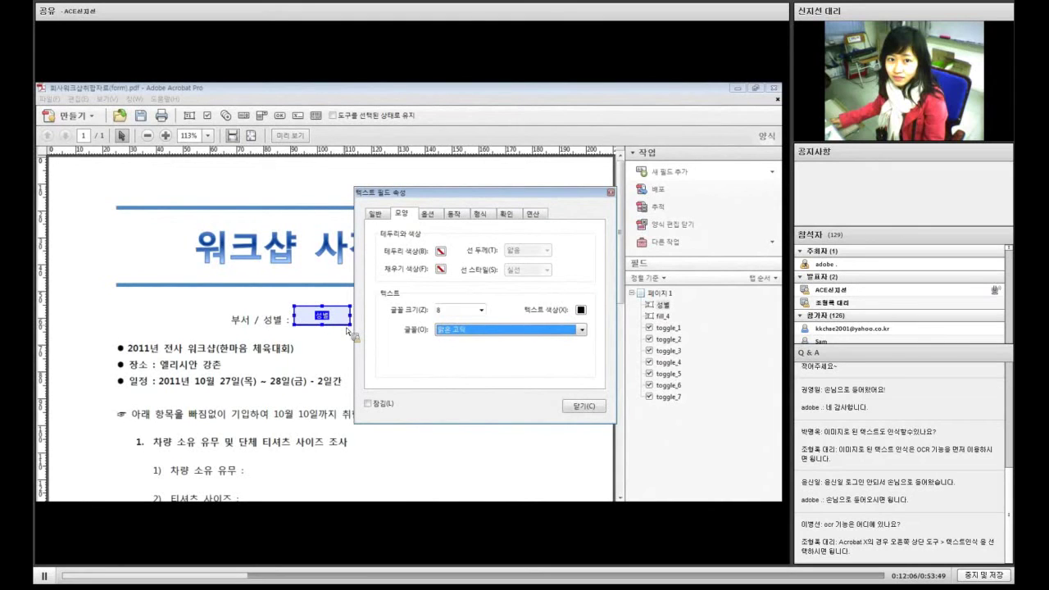
Set both the border colour and the fill colour of the 성별 field to 색 없음 (no colour).
click(440, 252)
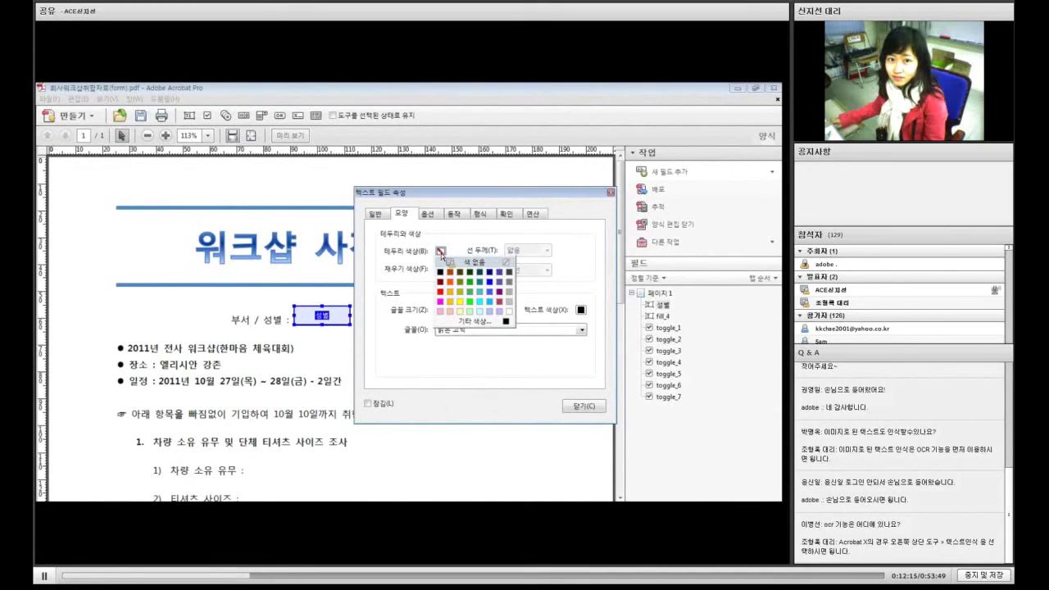
click(471, 259)
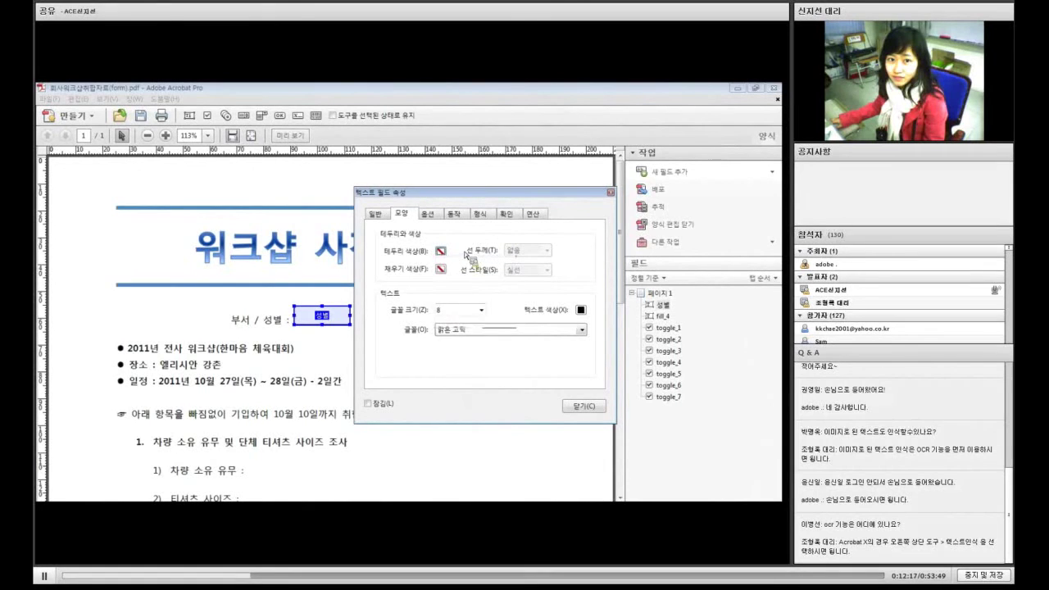
click(447, 270)
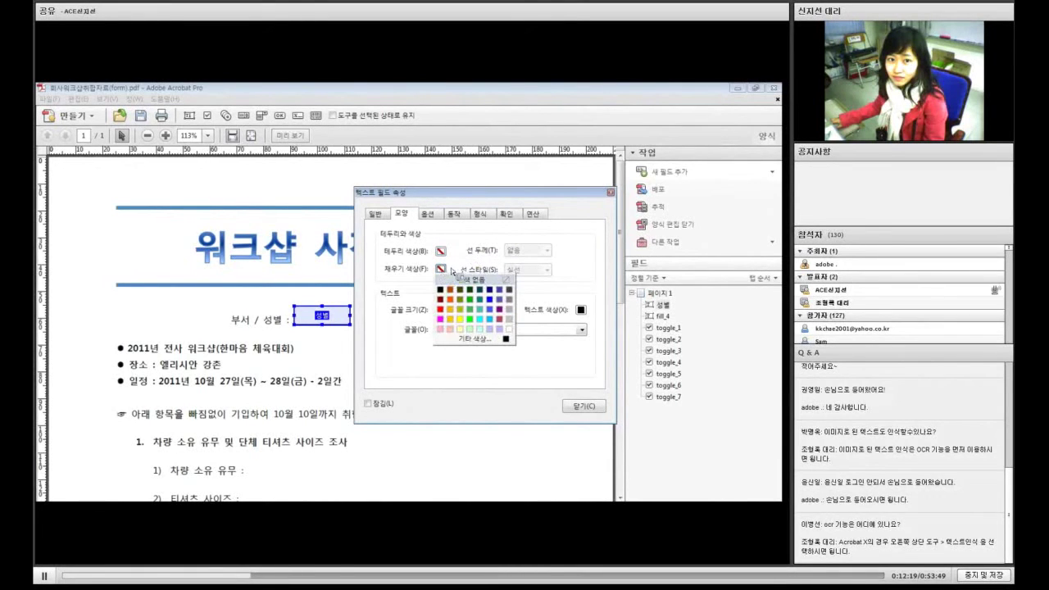
click(473, 278)
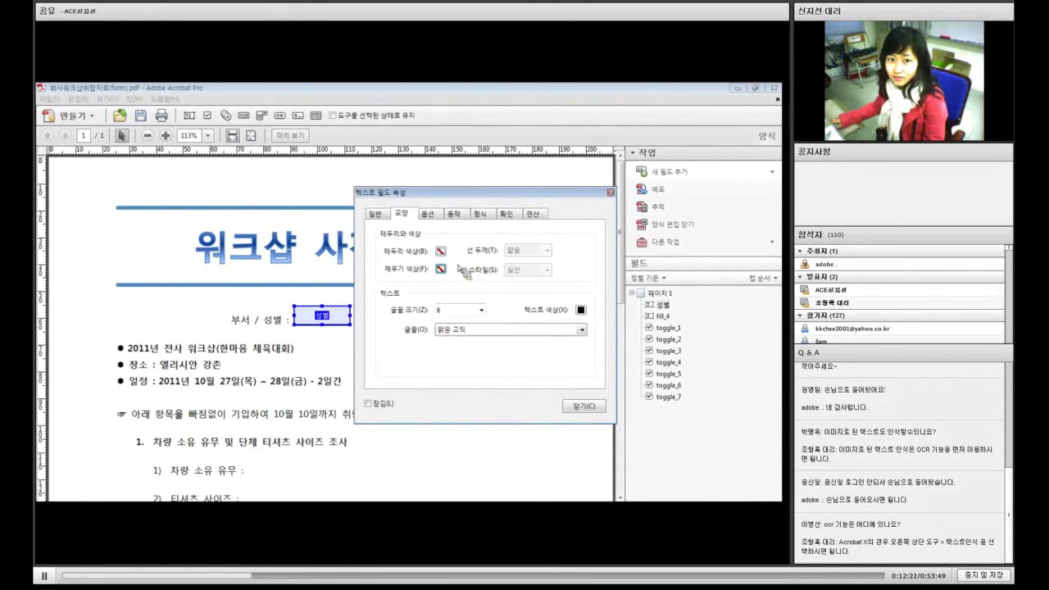
Set the text alignment of the 성별 field to 가운데 (centre), leaving its default value empty.
click(427, 215)
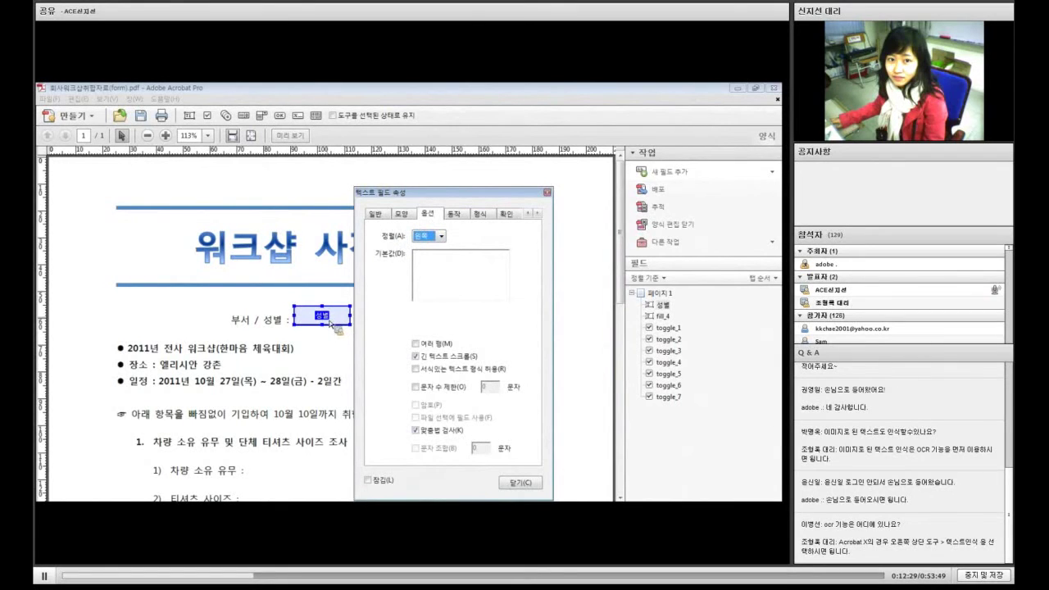
click(440, 236)
click(447, 266)
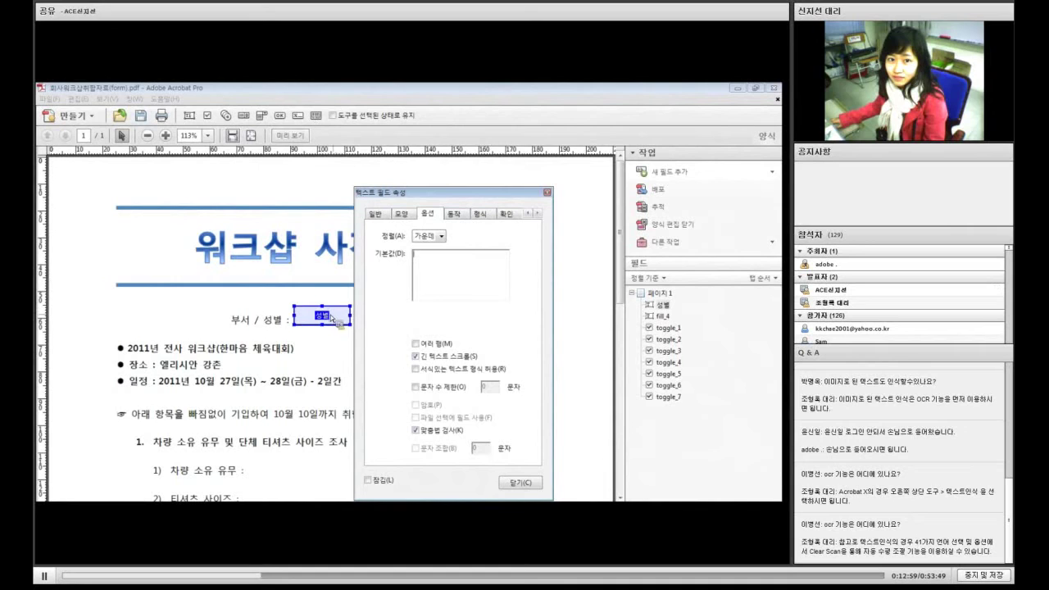
click(460, 263)
Look through the triggers and the actions that can be assigned to the 성별 field without adding any.
click(455, 215)
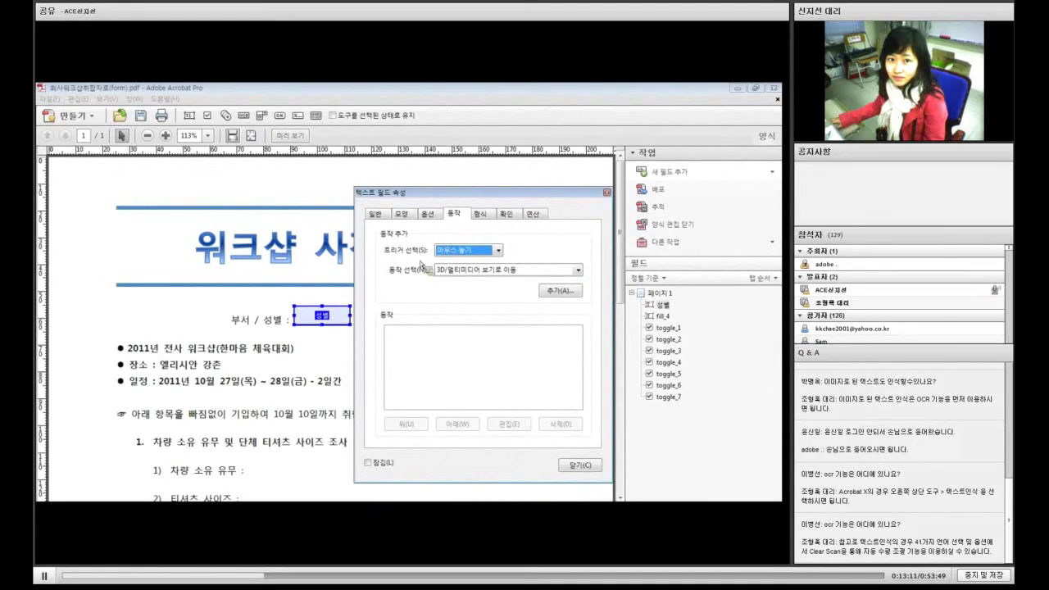
click(497, 250)
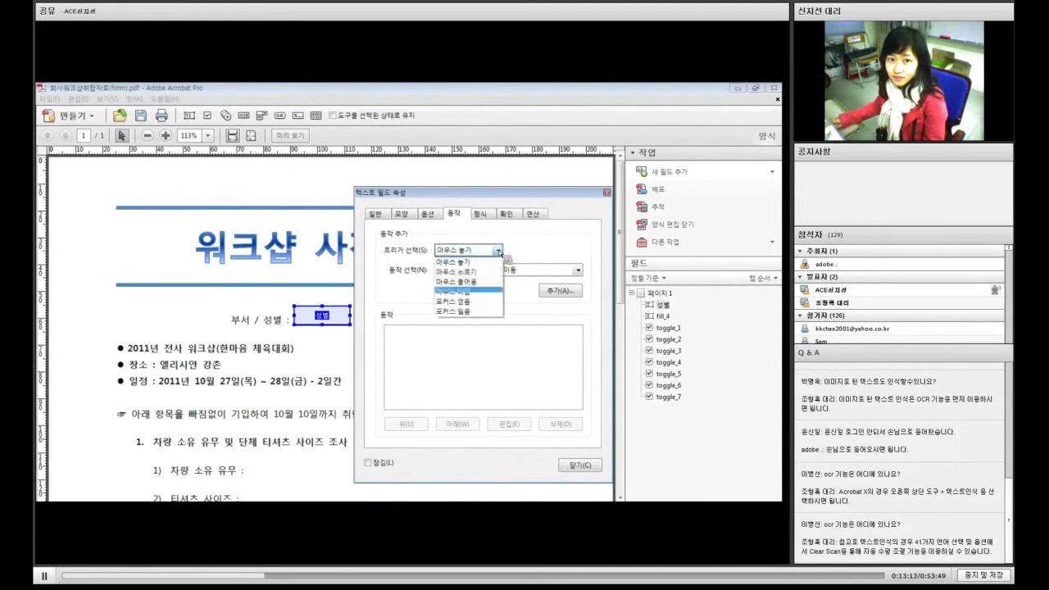
click(498, 251)
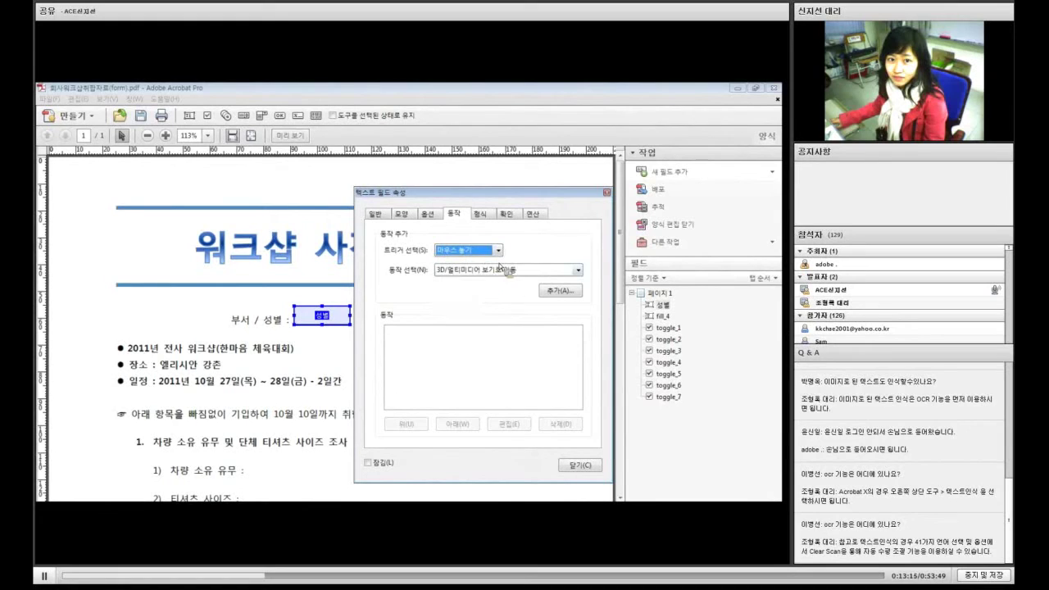
click(564, 270)
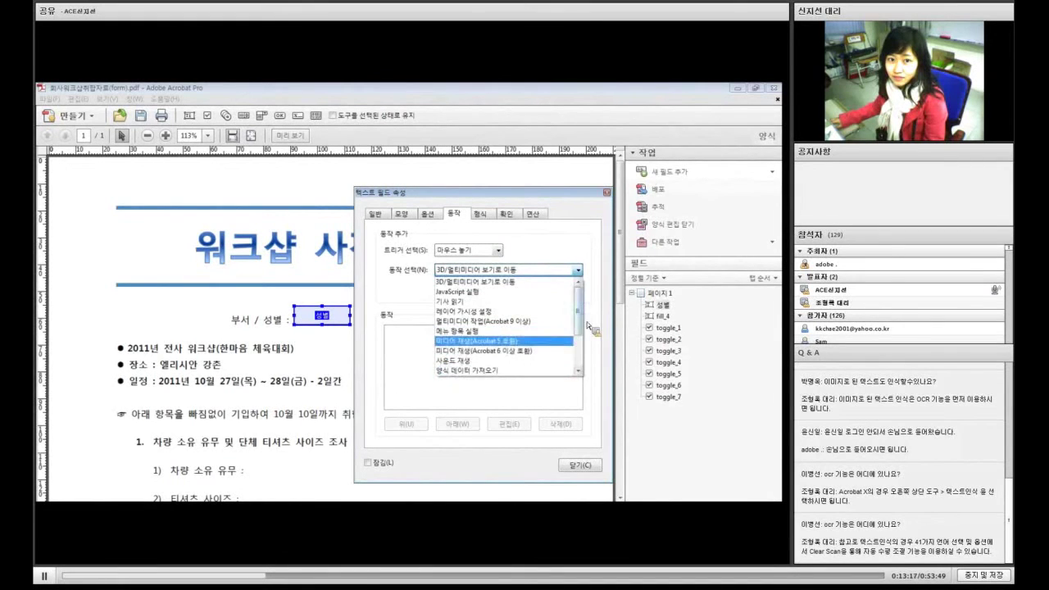
mouse_move(580, 312)
mouse_down()
mouse_move(580, 343)
mouse_move(578, 315)
mouse_up()
click(570, 272)
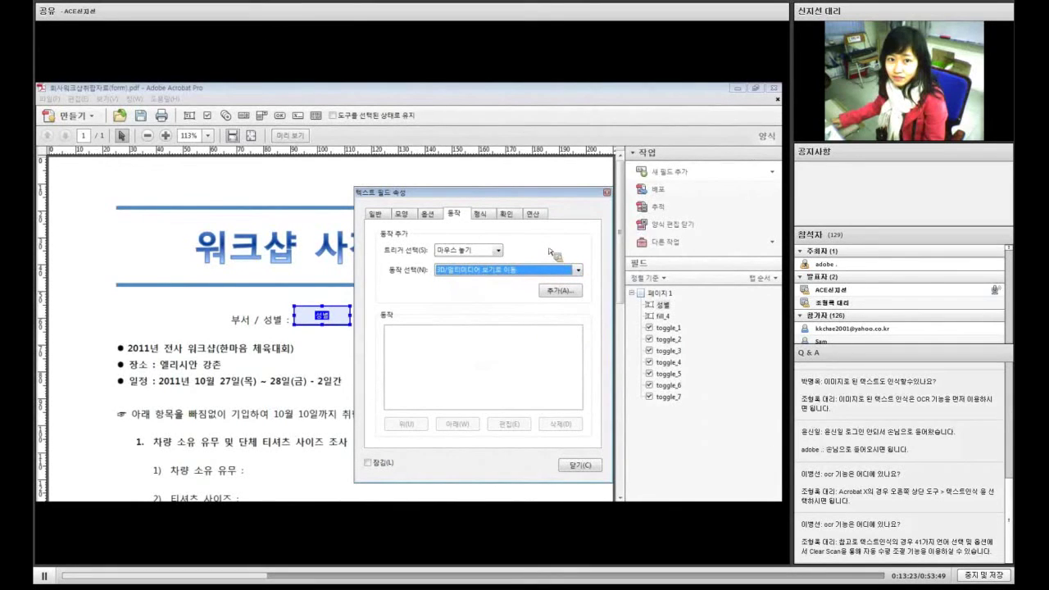
Examine the 성별 field's format categories and calculation options, recheck its alignment and appearance settings, and close its properties.
click(485, 216)
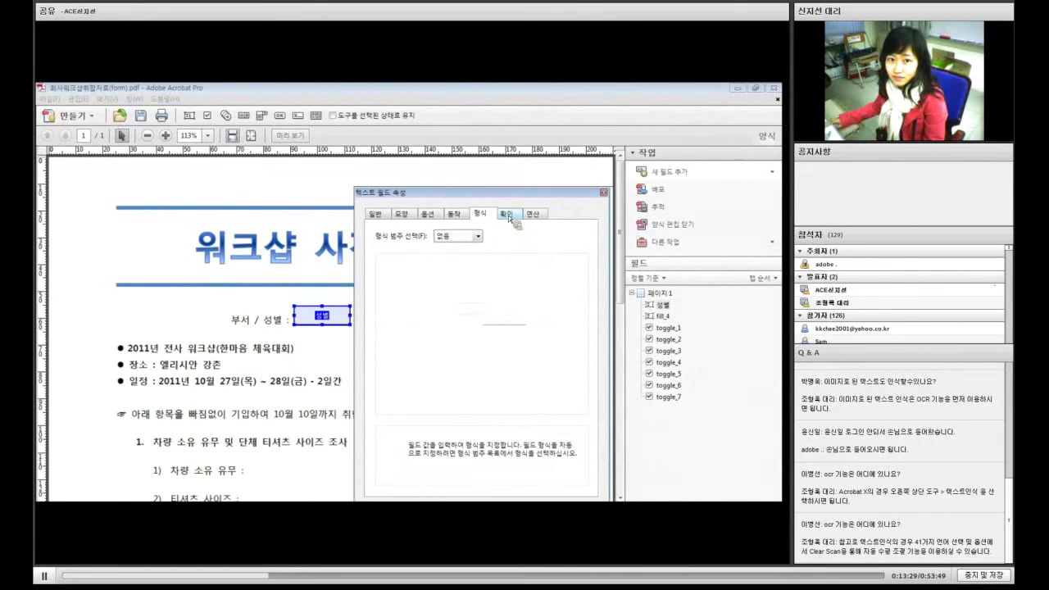
click(478, 236)
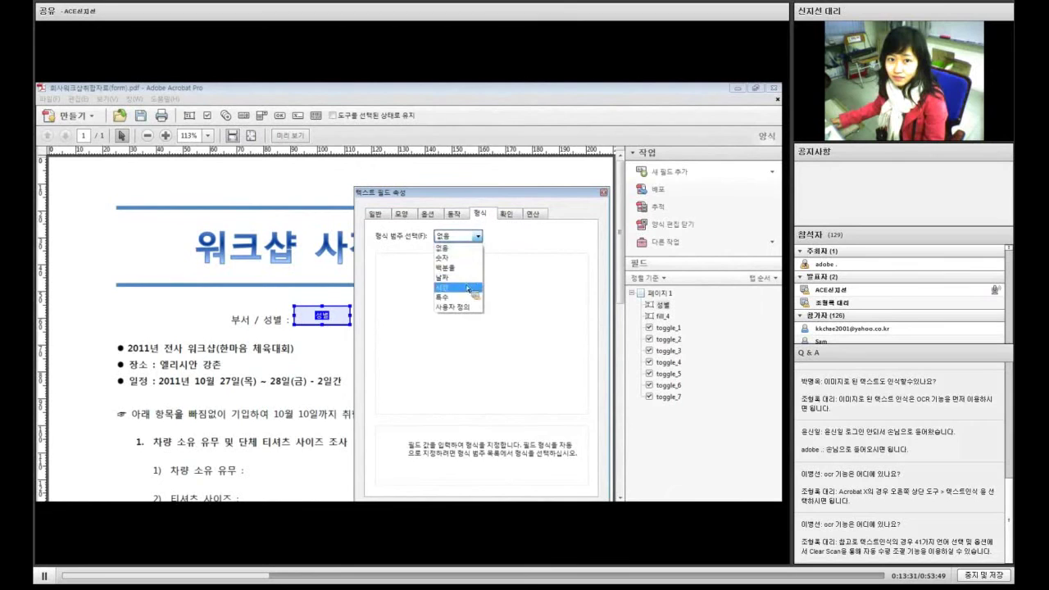
click(511, 218)
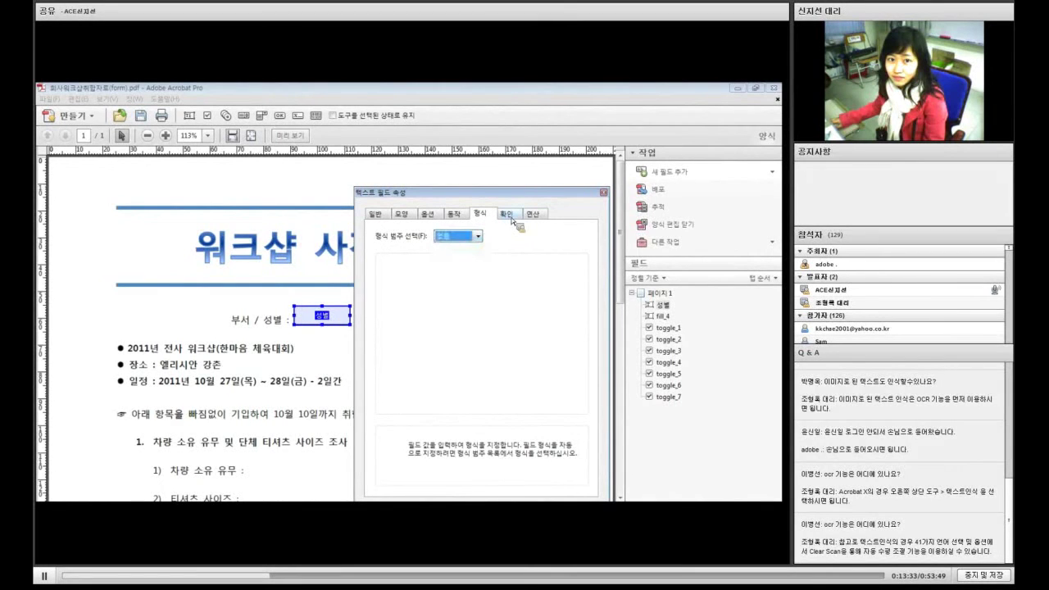
click(532, 214)
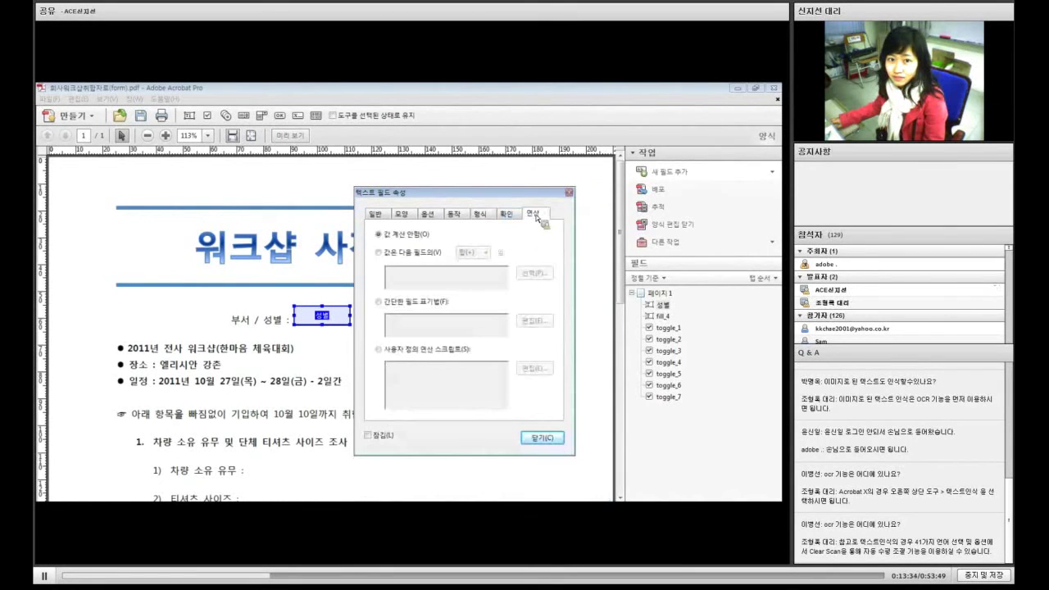
click(408, 217)
click(431, 216)
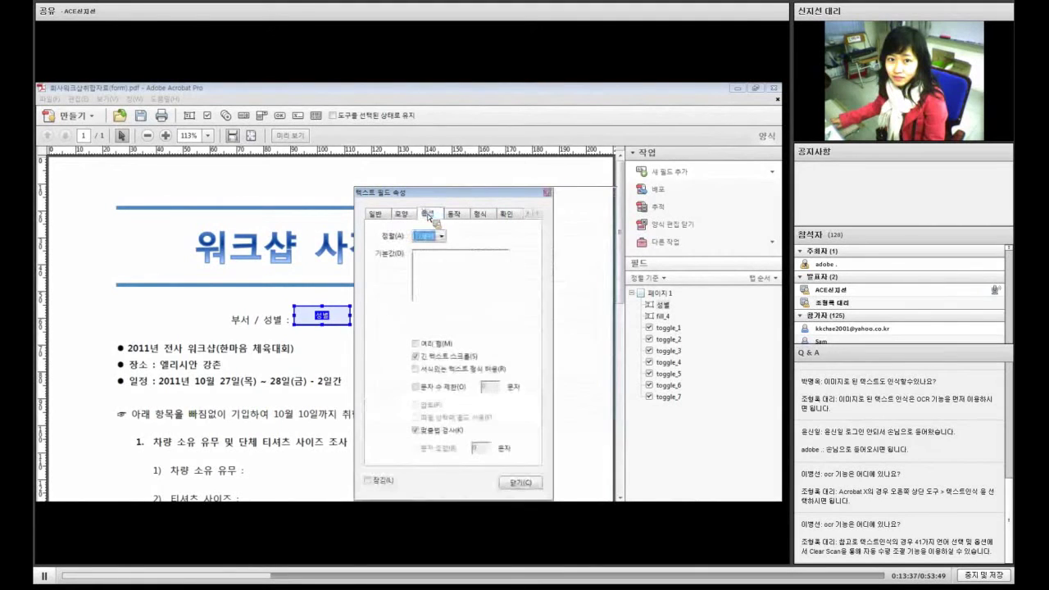
click(400, 215)
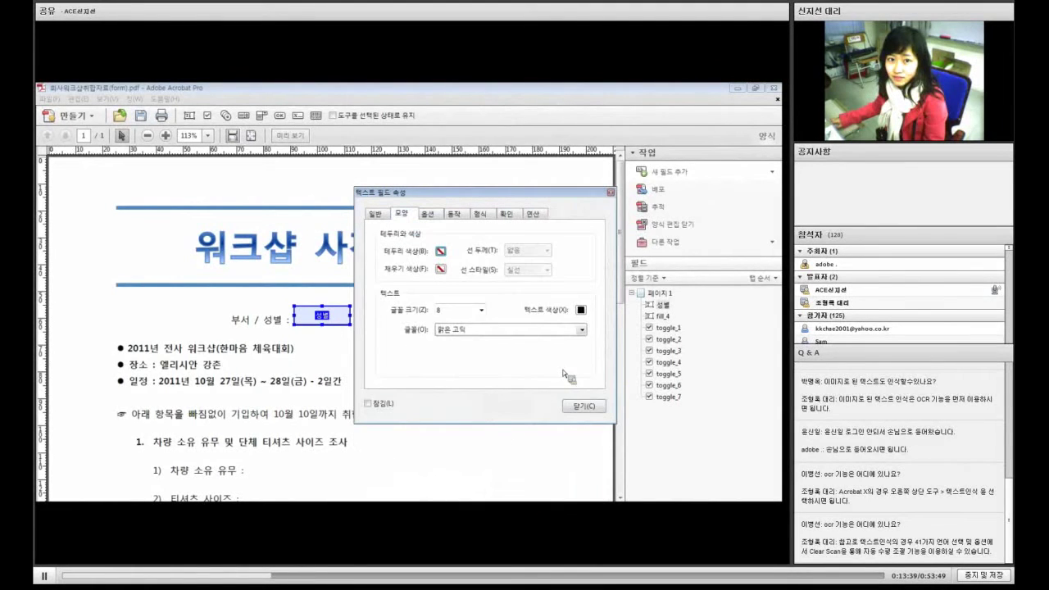
click(582, 407)
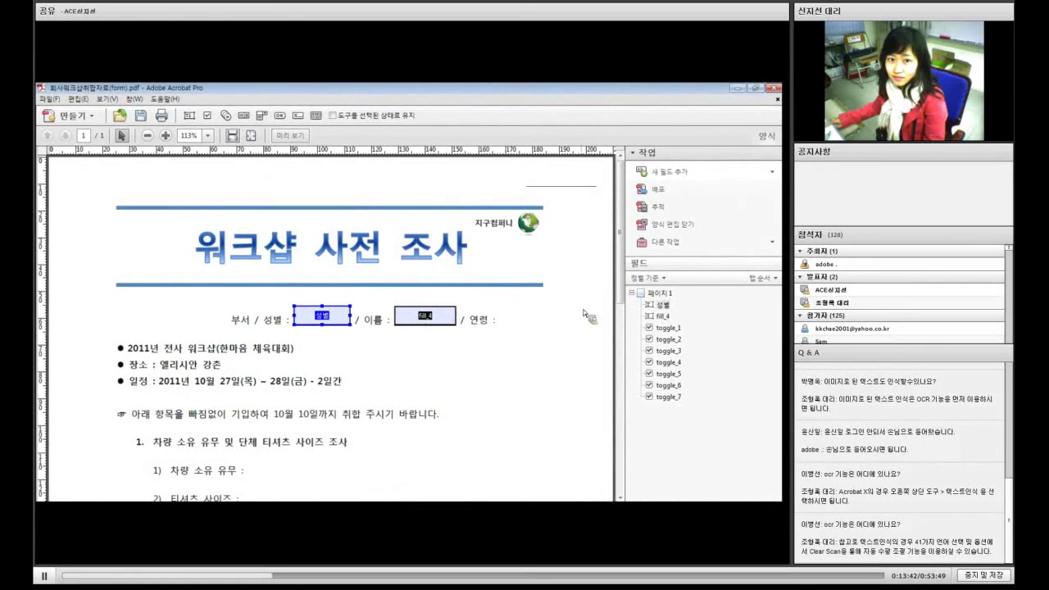
click(692, 177)
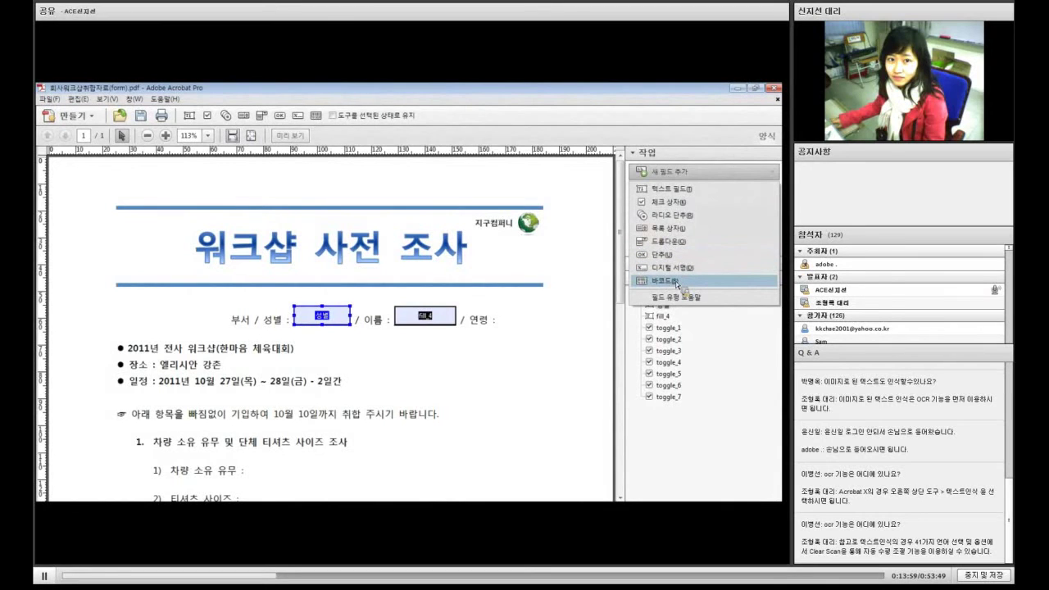
click(678, 203)
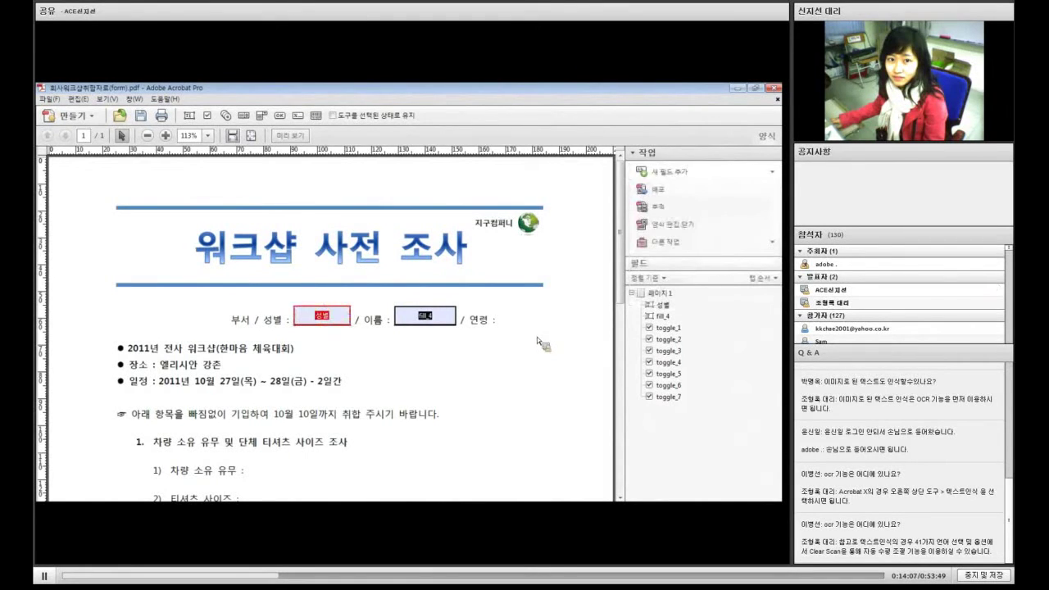
scroll(536, 337, down, 3)
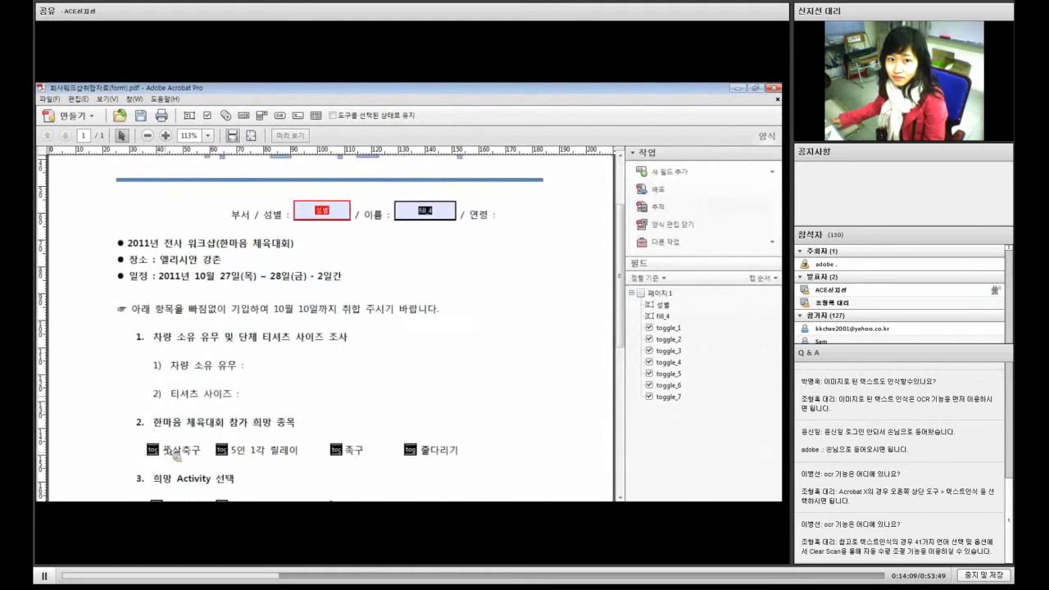
scroll(624, 287, up, 1)
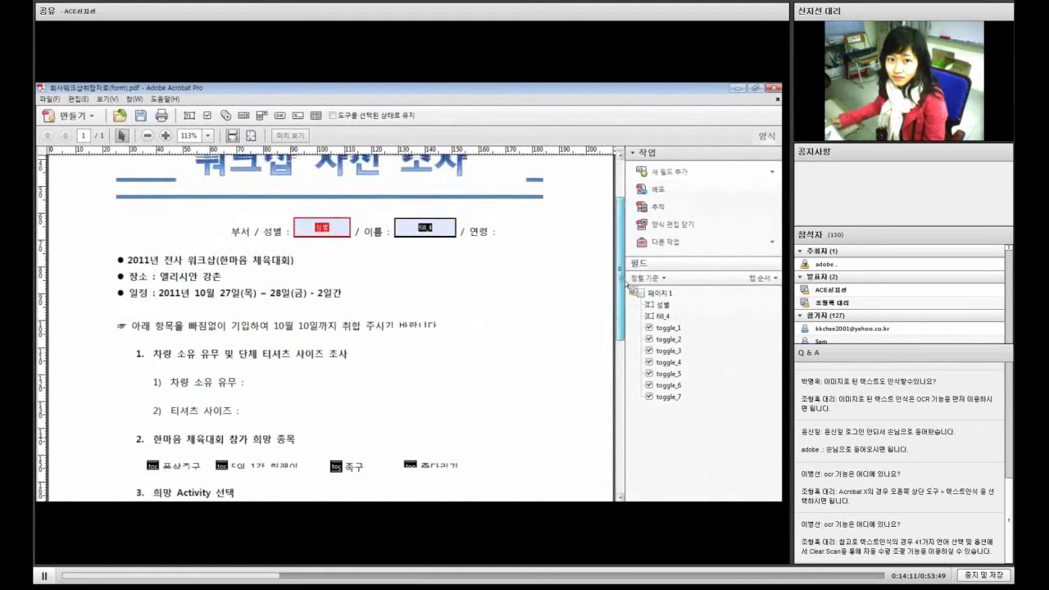
scroll(626, 284, up, 3)
Add a dropdown (드롭다운) field in the blank space just before the 부서 / 성별 label.
click(659, 172)
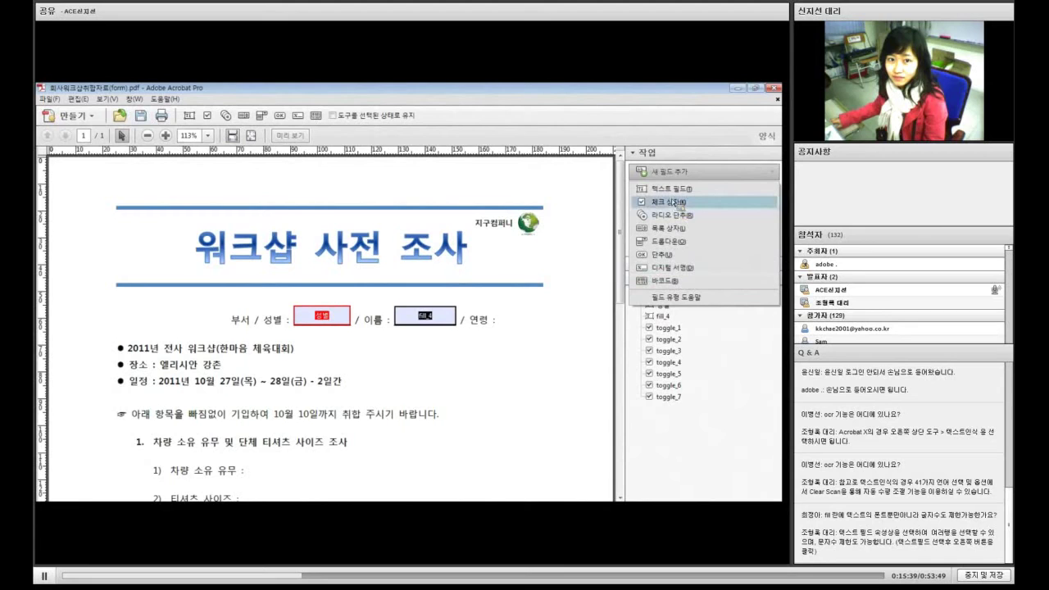
click(674, 243)
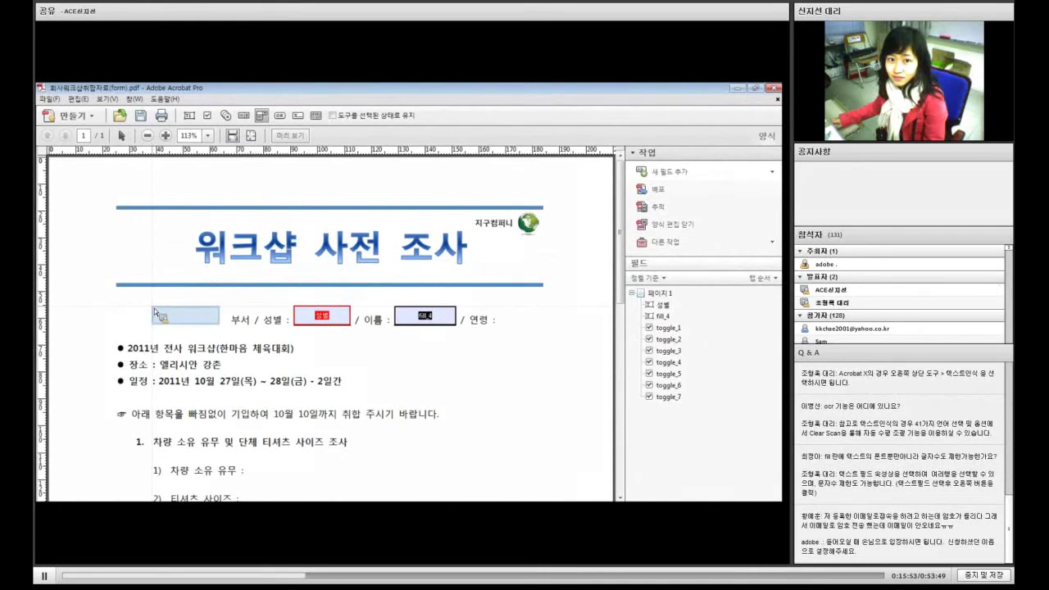
click(154, 310)
drag(226, 331, 231, 329)
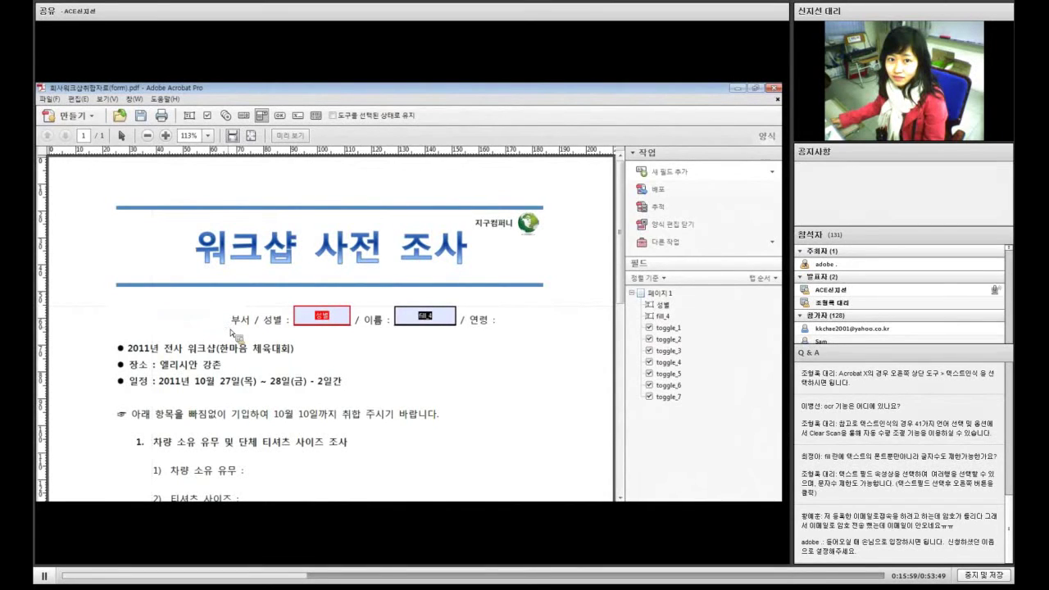
click(230, 330)
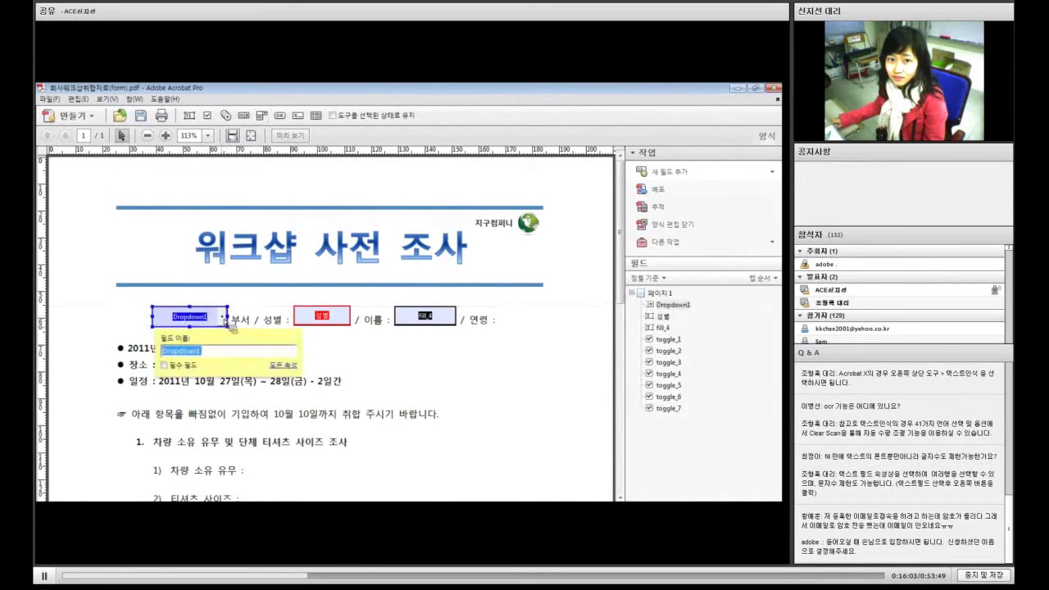
click(710, 173)
click(710, 173)
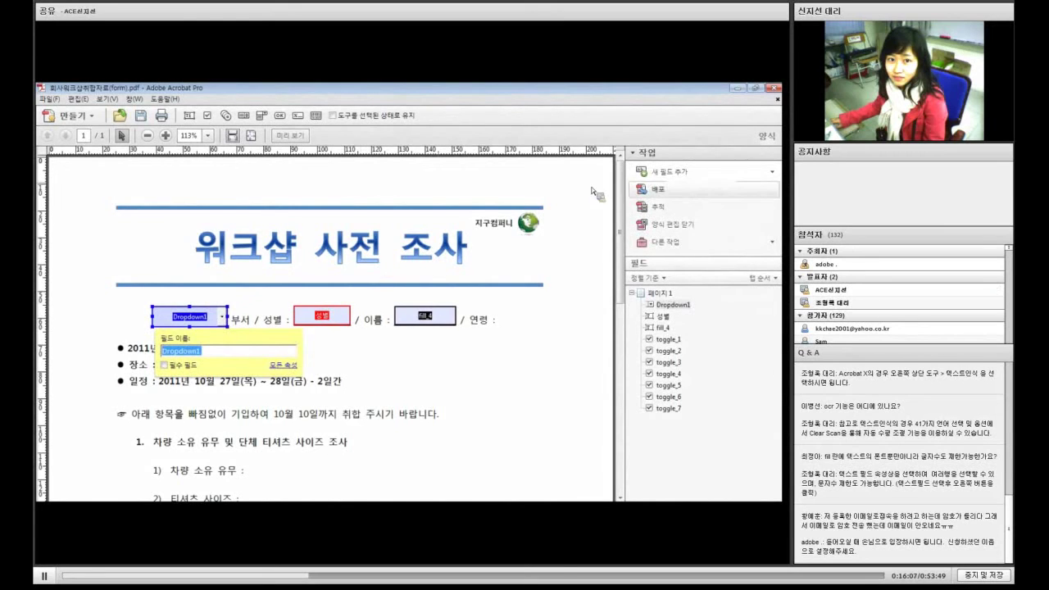
click(670, 175)
click(670, 173)
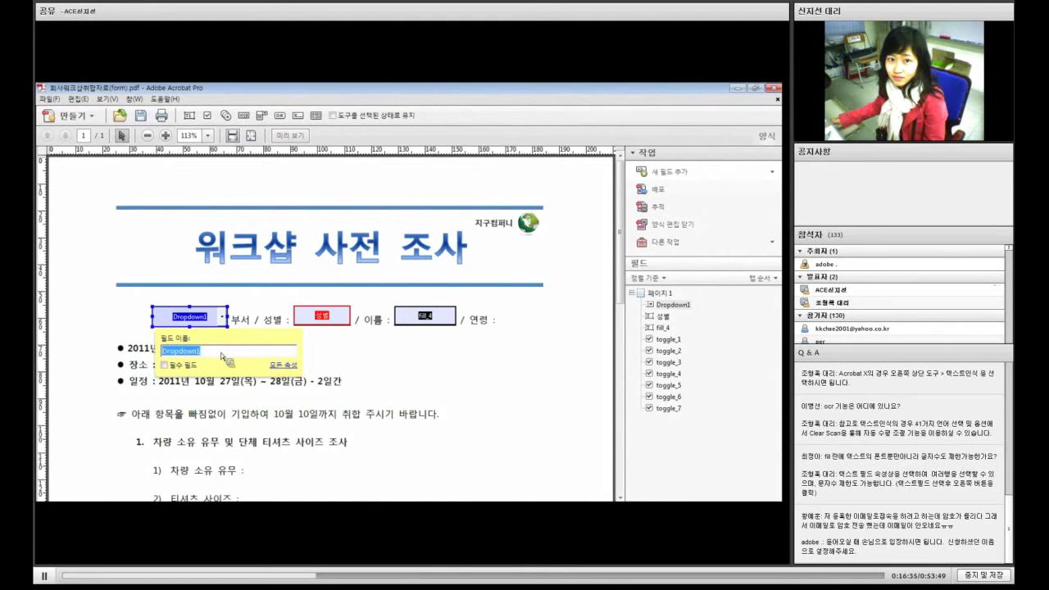
Name the new dropdown field 부서명 and mark it as required (필수) in its properties.
text(부서)
text(별)
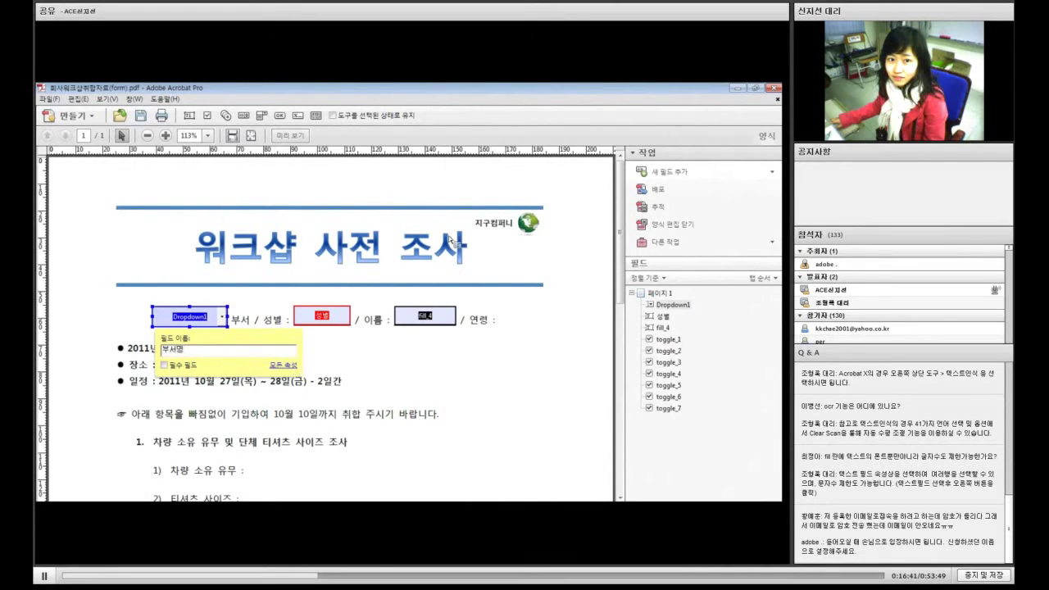
click(285, 366)
drag(503, 195, 468, 181)
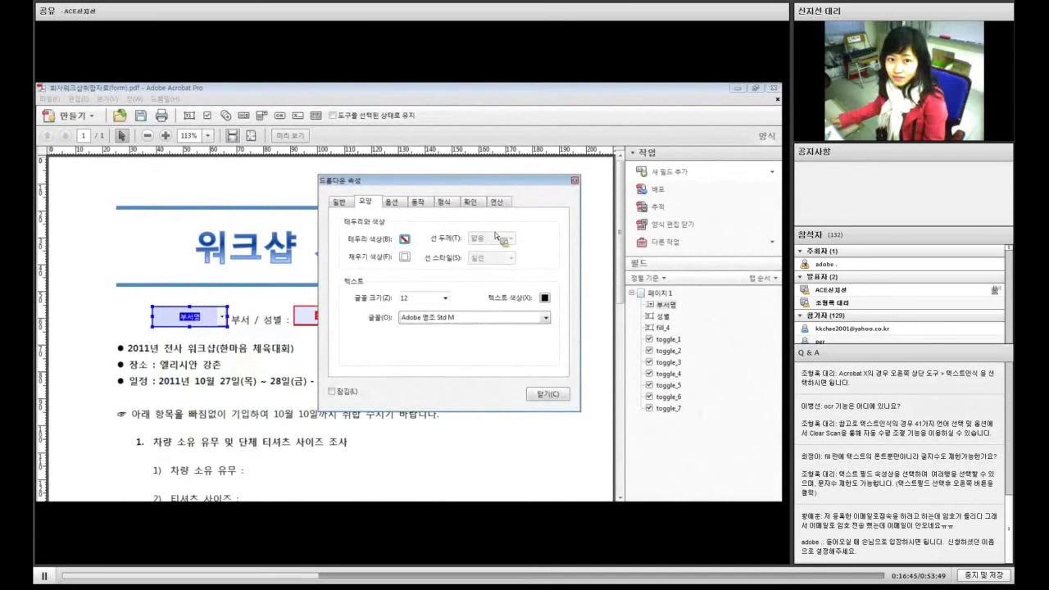
click(339, 202)
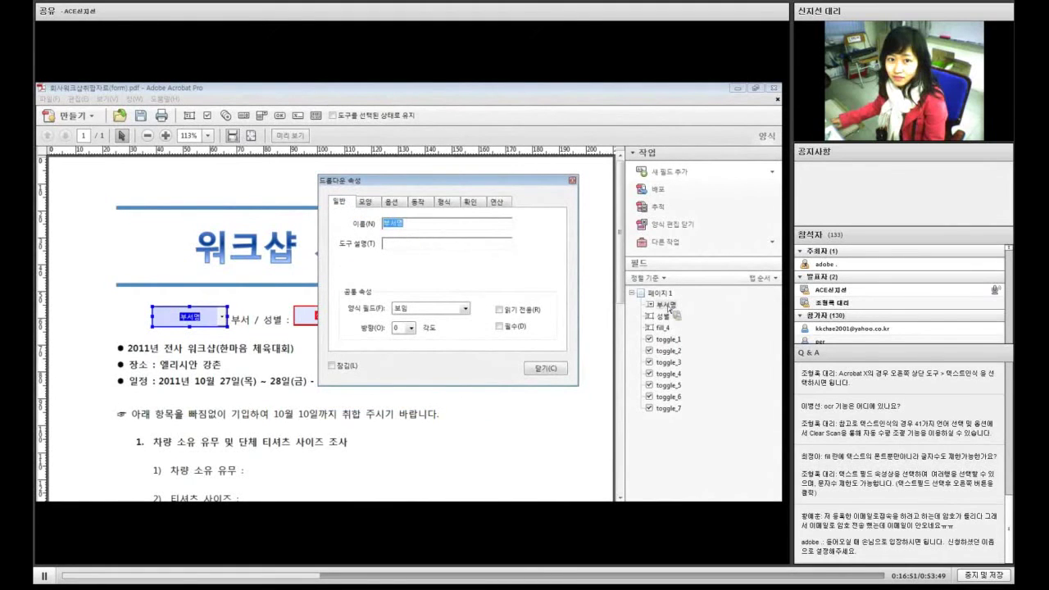
click(499, 327)
Set the text of the 부서명 dropdown to font size 8 and the 바탕체 font.
click(366, 201)
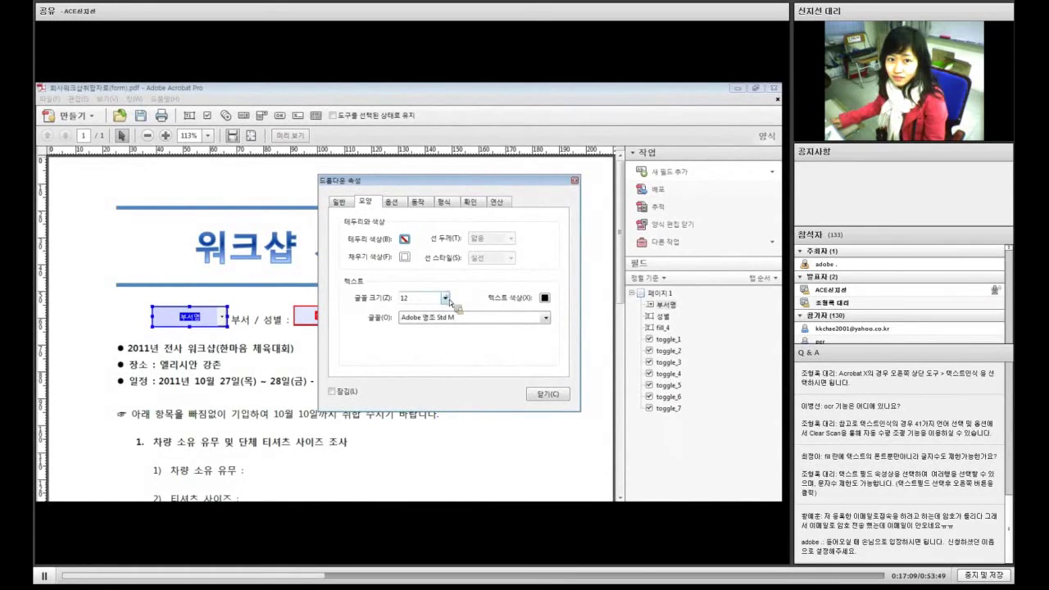
click(444, 298)
click(434, 329)
click(548, 319)
drag(548, 344, 559, 414)
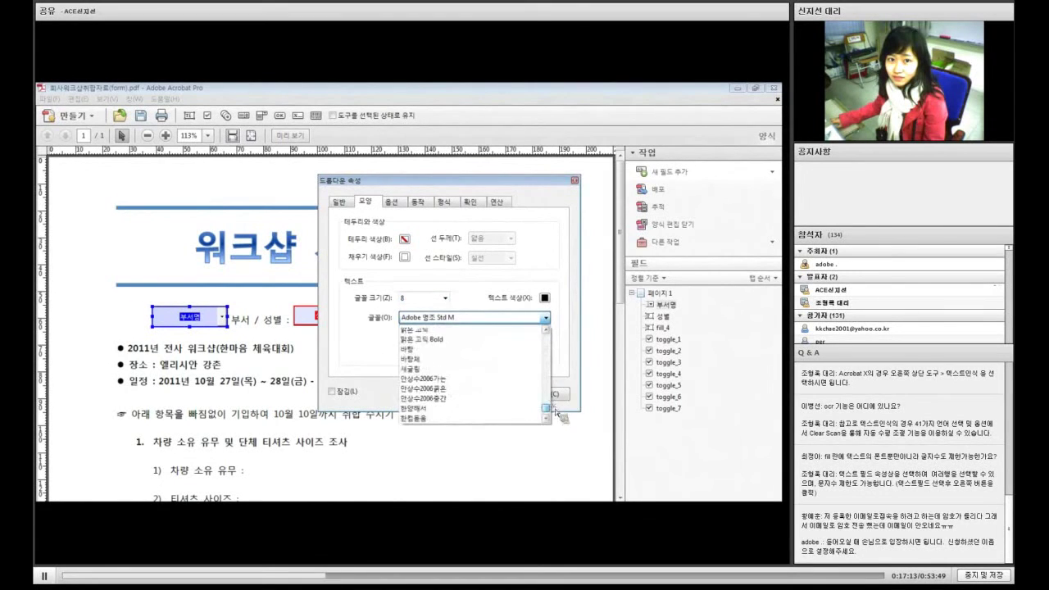
click(546, 319)
click(545, 320)
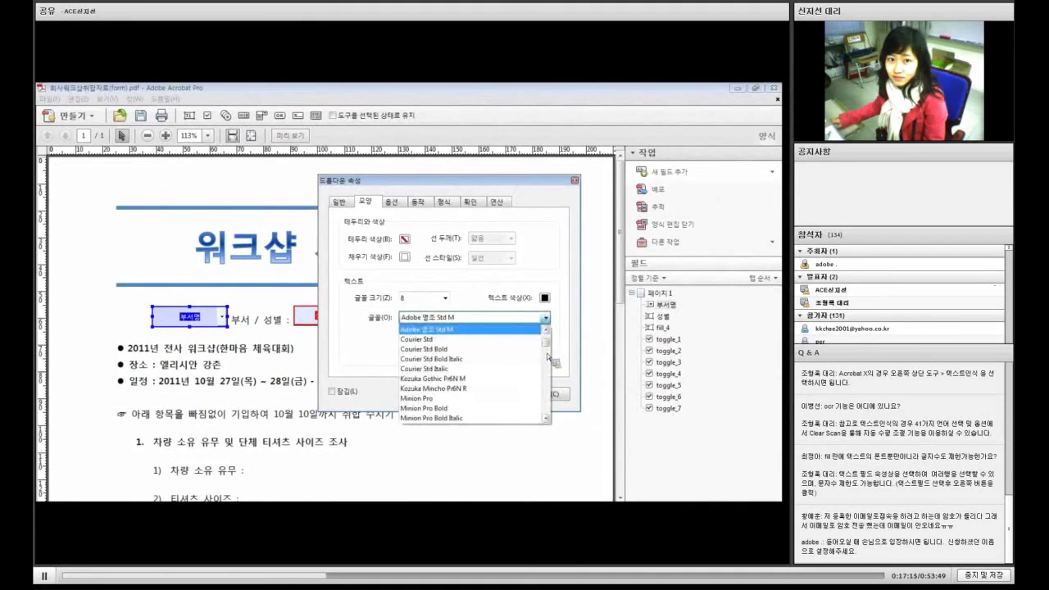
drag(546, 345, 552, 414)
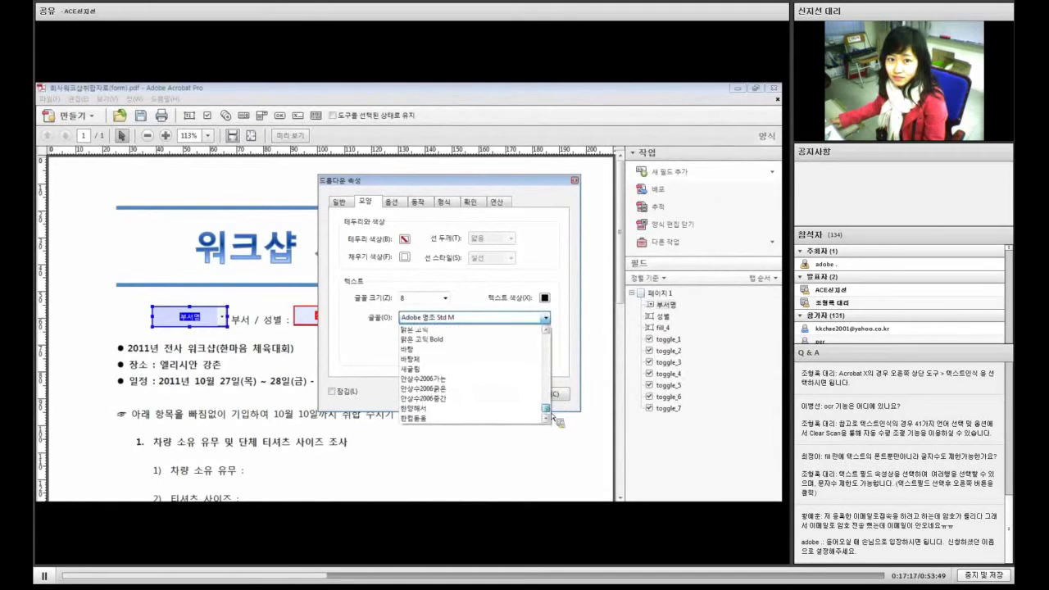
click(478, 361)
Add the items 어도비, 포토샵 and 애크로뱃 to the 부서명 dropdown's list.
click(397, 204)
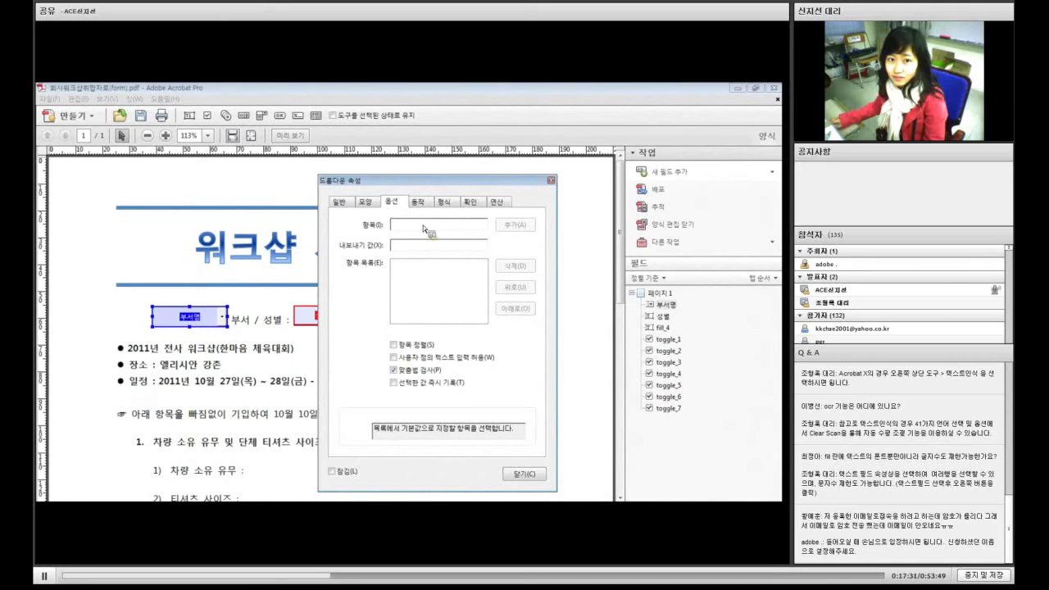
text(어도비)
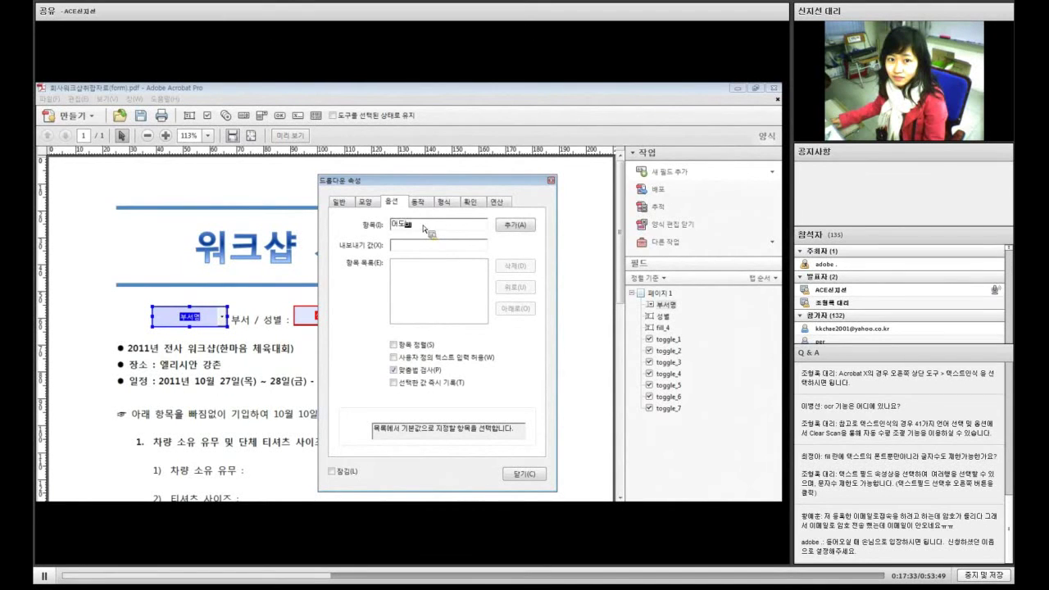
click(511, 227)
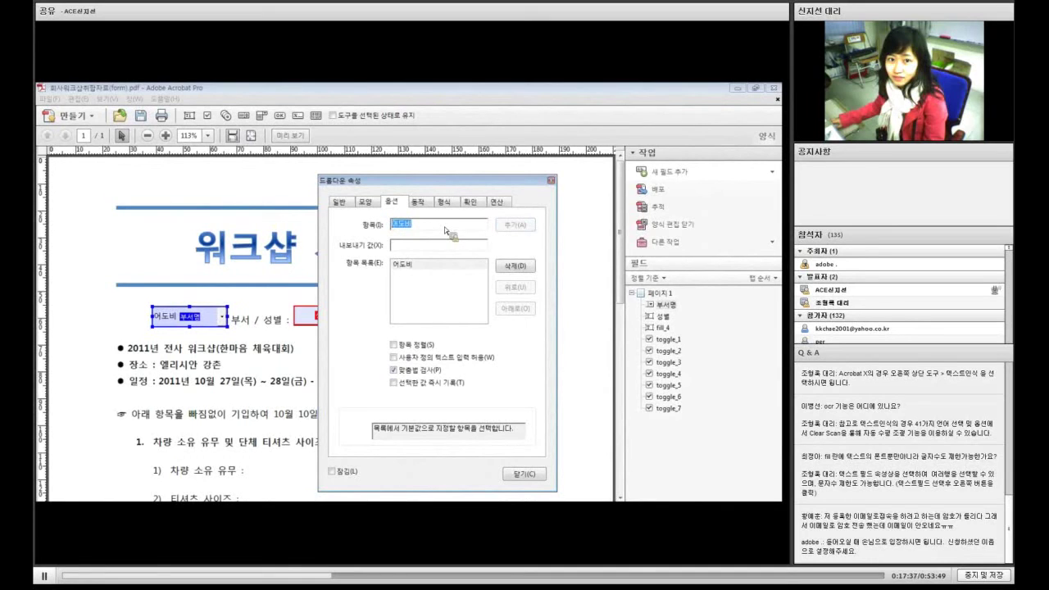
text(모바)
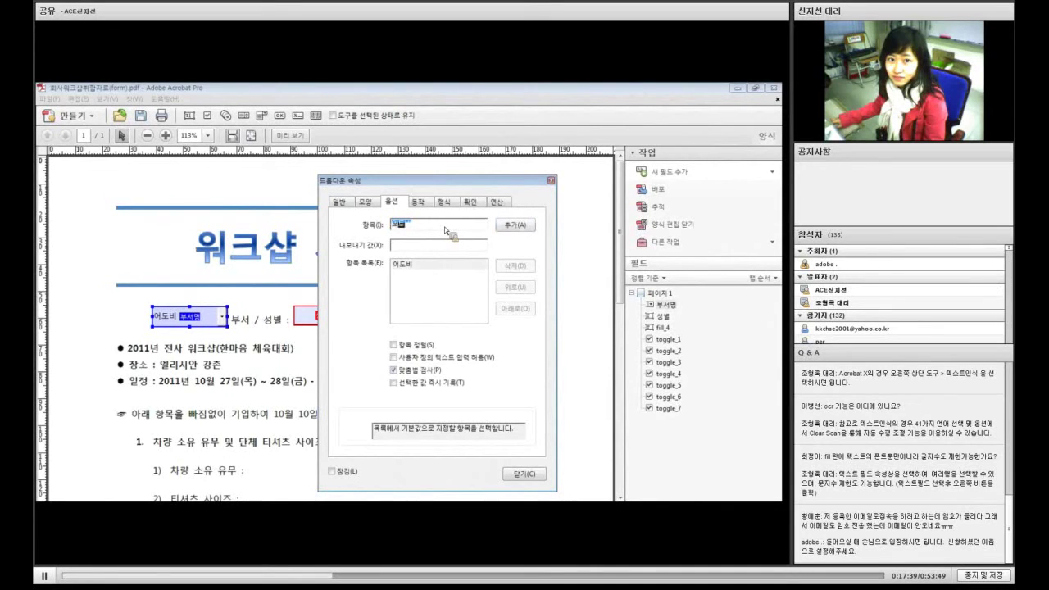
text(샵)
key(Return)
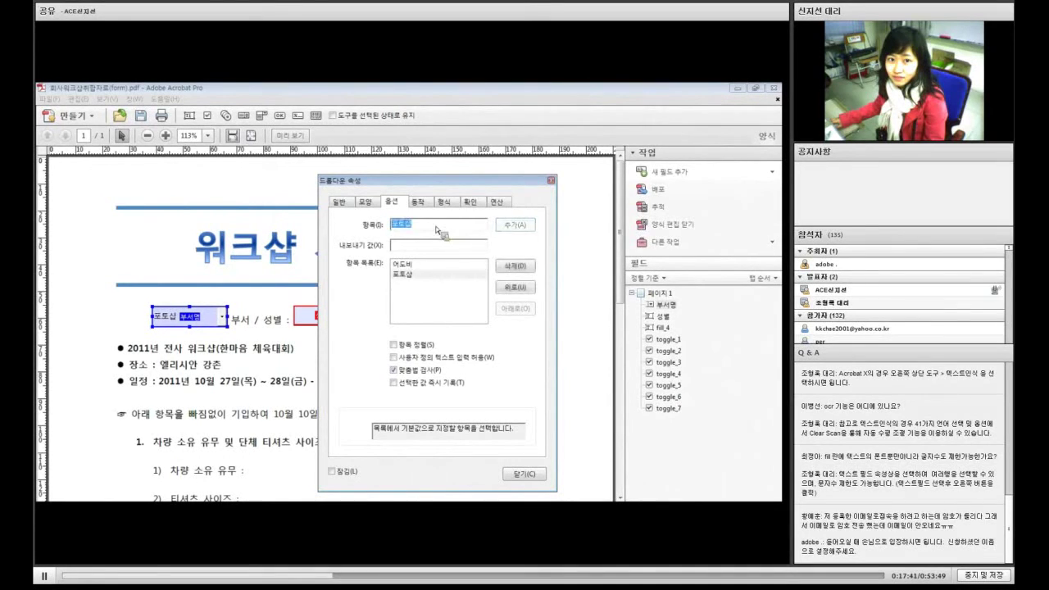
text(매크)
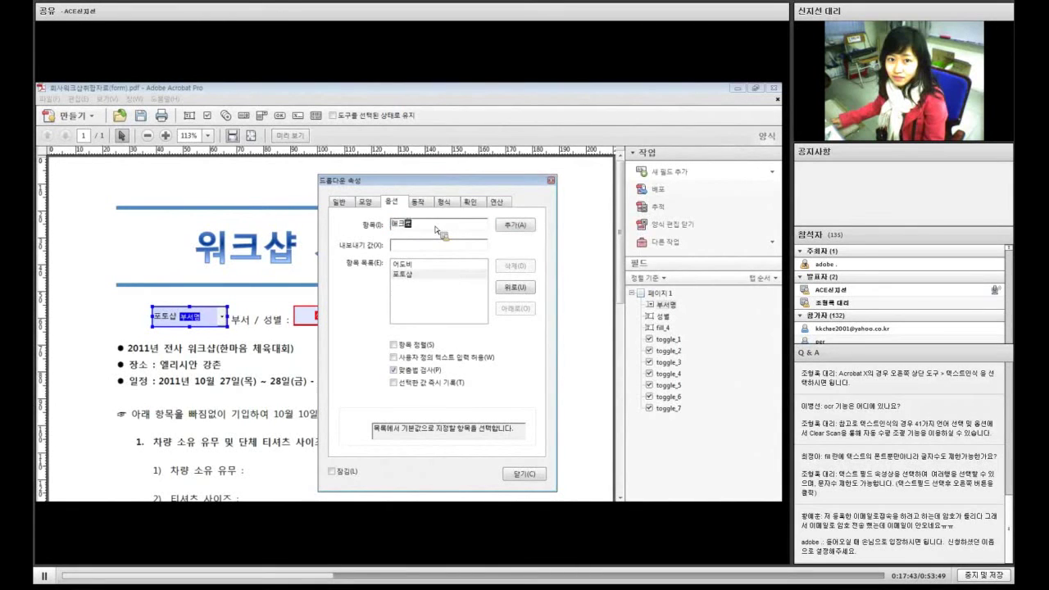
text(로벳)
click(514, 225)
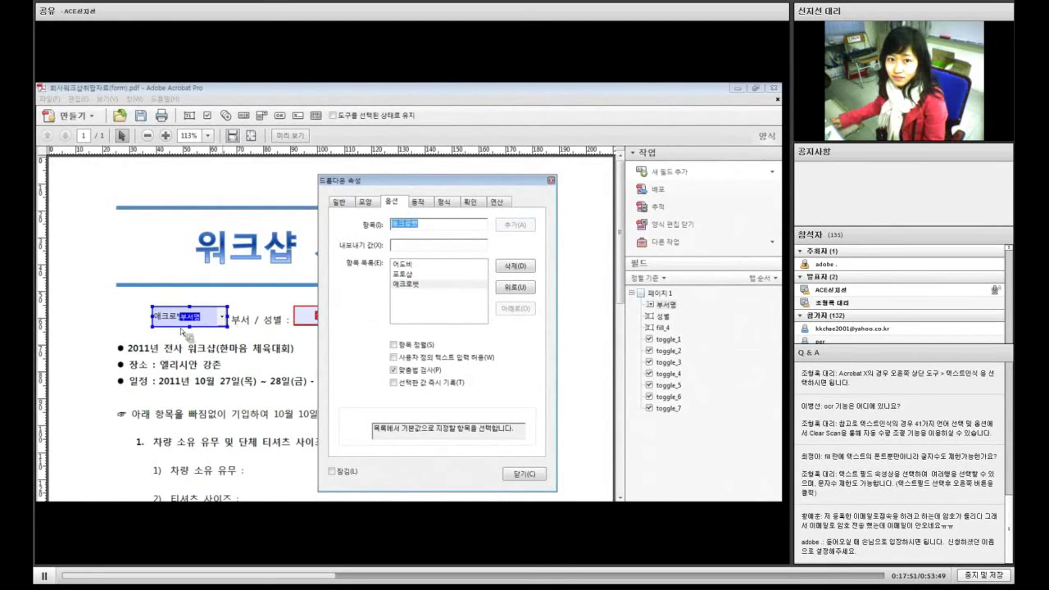
Look through the action, format, validation and calculation settings of the 부서명 dropdown, and close its properties.
click(426, 202)
click(443, 202)
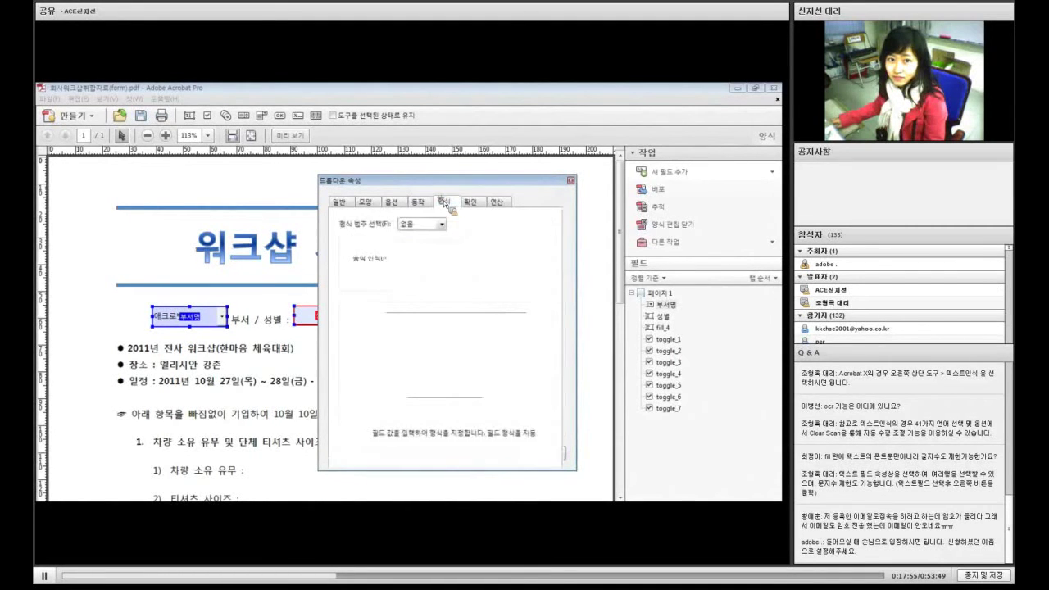
click(469, 202)
click(488, 204)
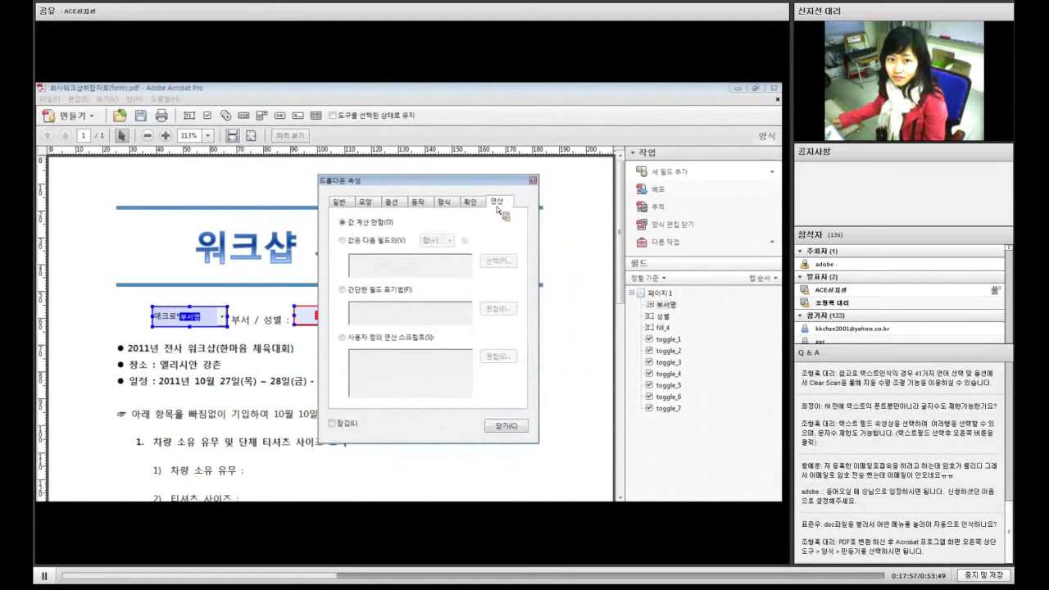
click(517, 424)
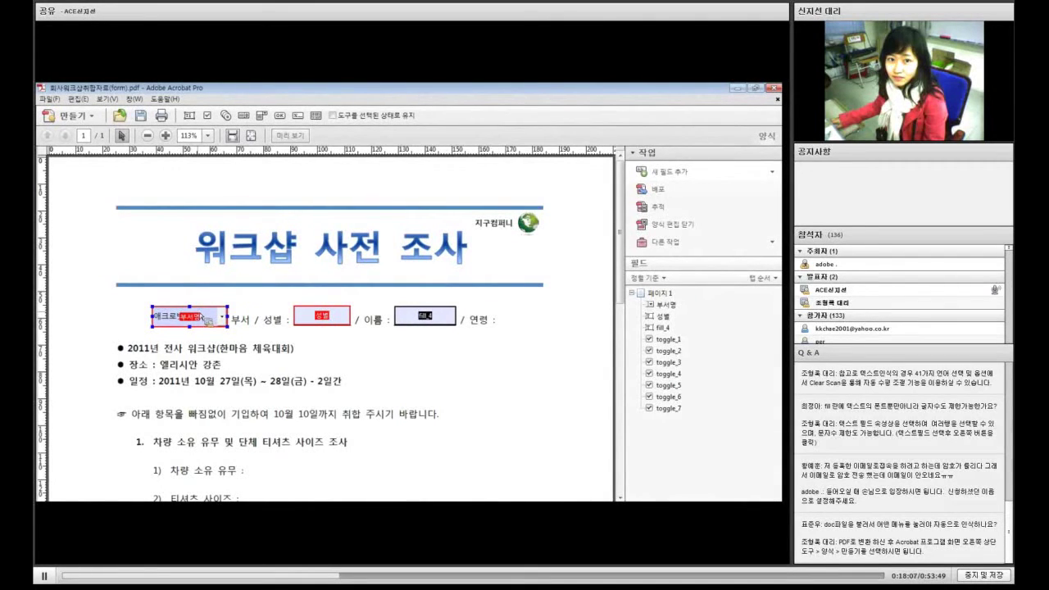
Preview the form and expand the 부서명 dropdown to check its list of choices.
click(289, 133)
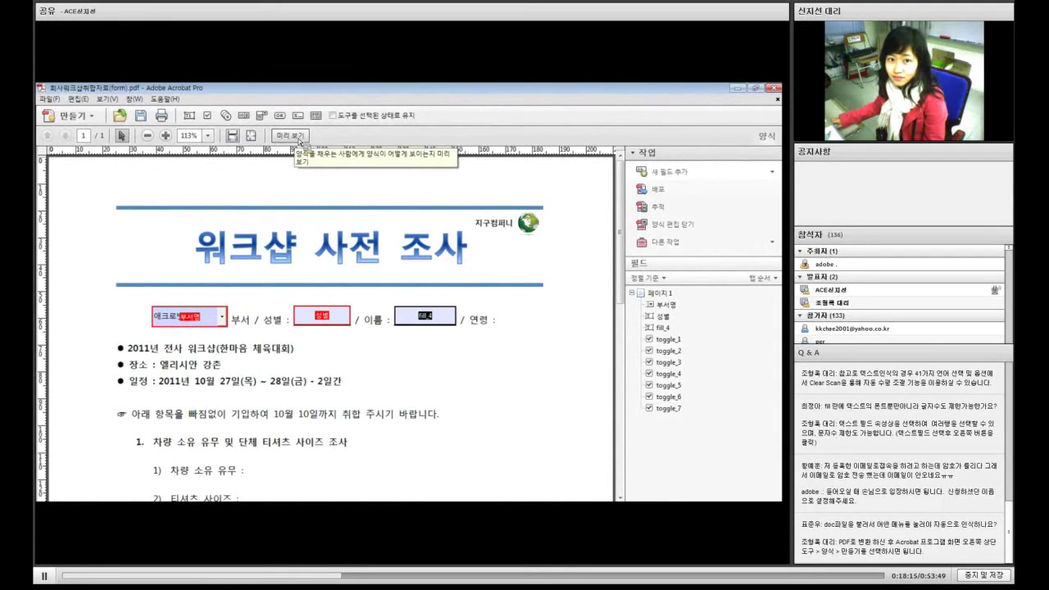
click(300, 142)
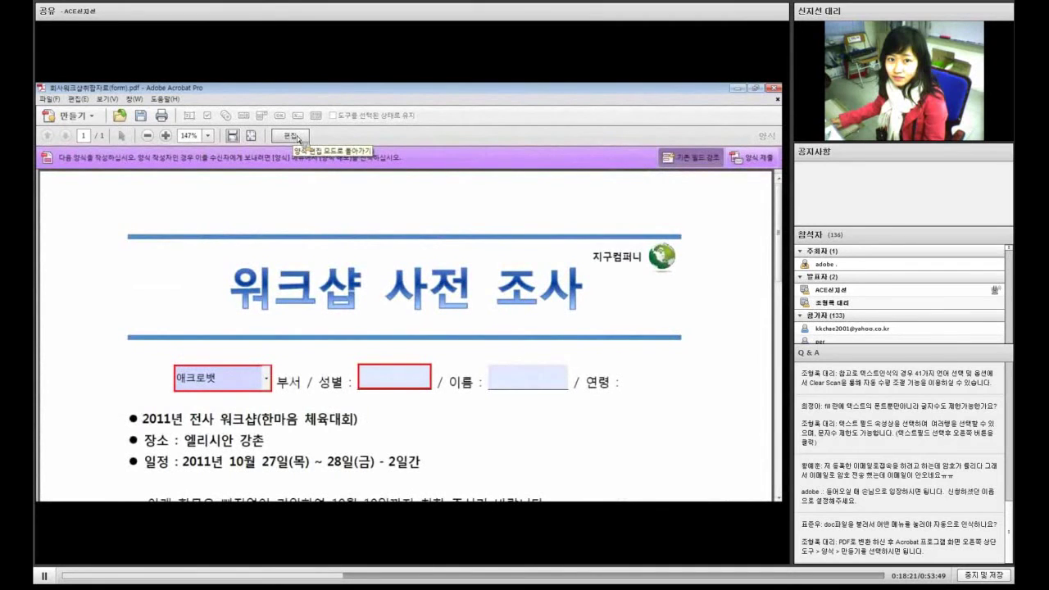
click(268, 381)
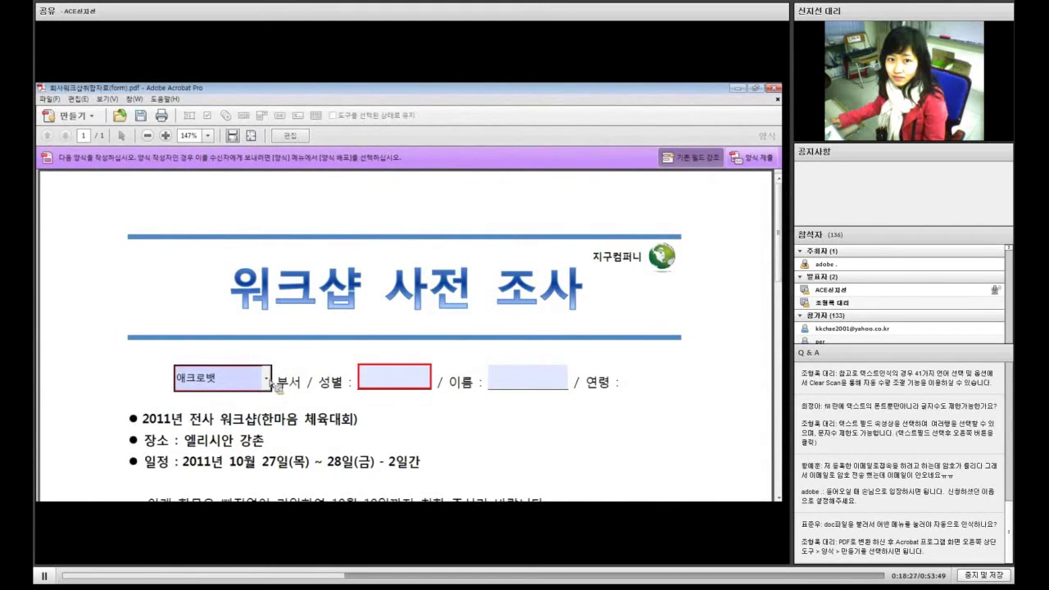
click(266, 378)
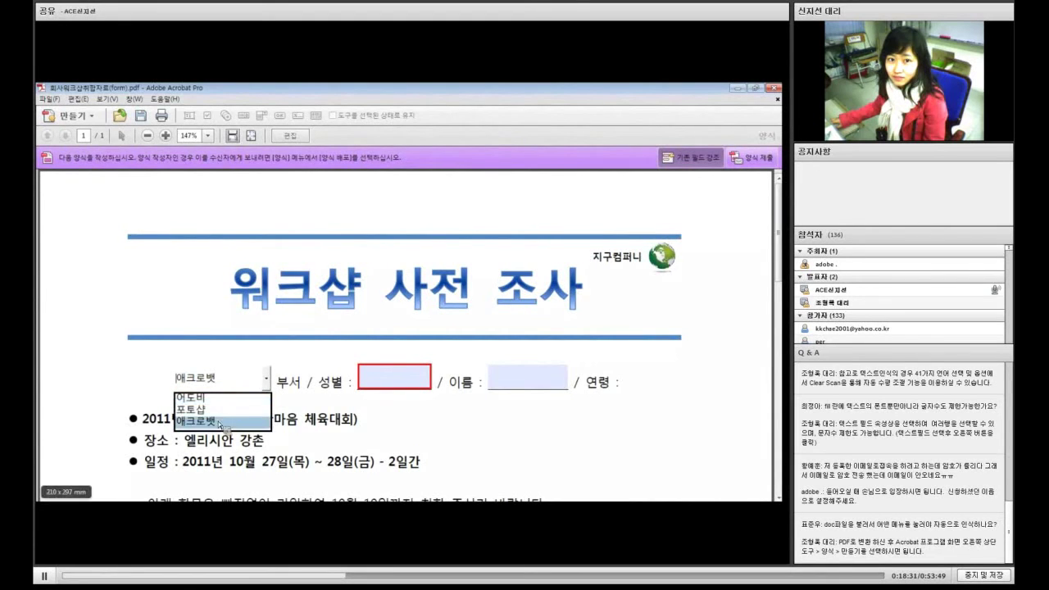
Fill in the 성별 field with 여자 in the preview, and return to form editing.
click(388, 376)
click(393, 376)
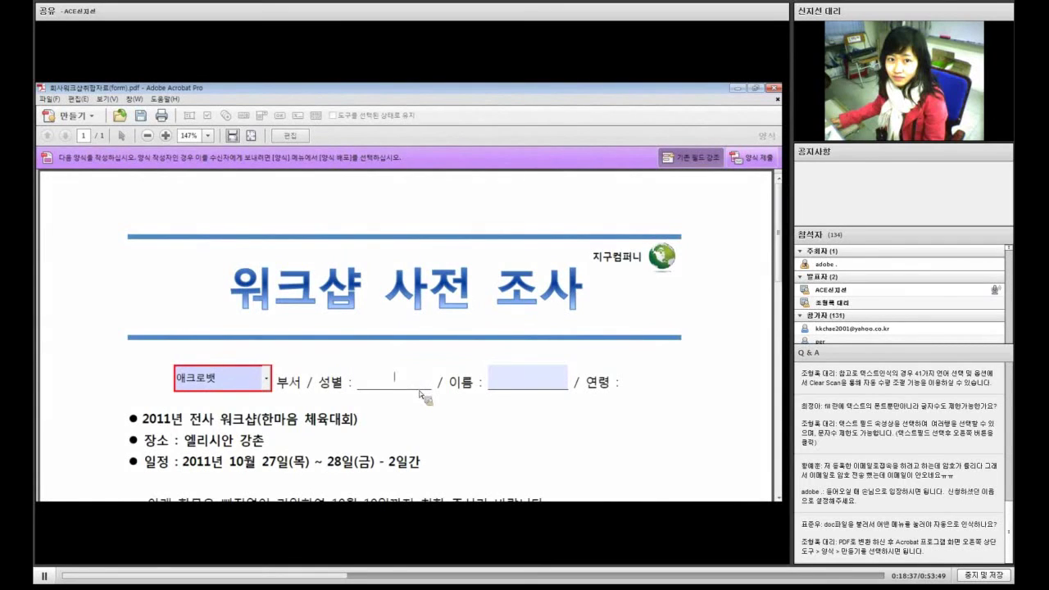
text(여자)
click(456, 353)
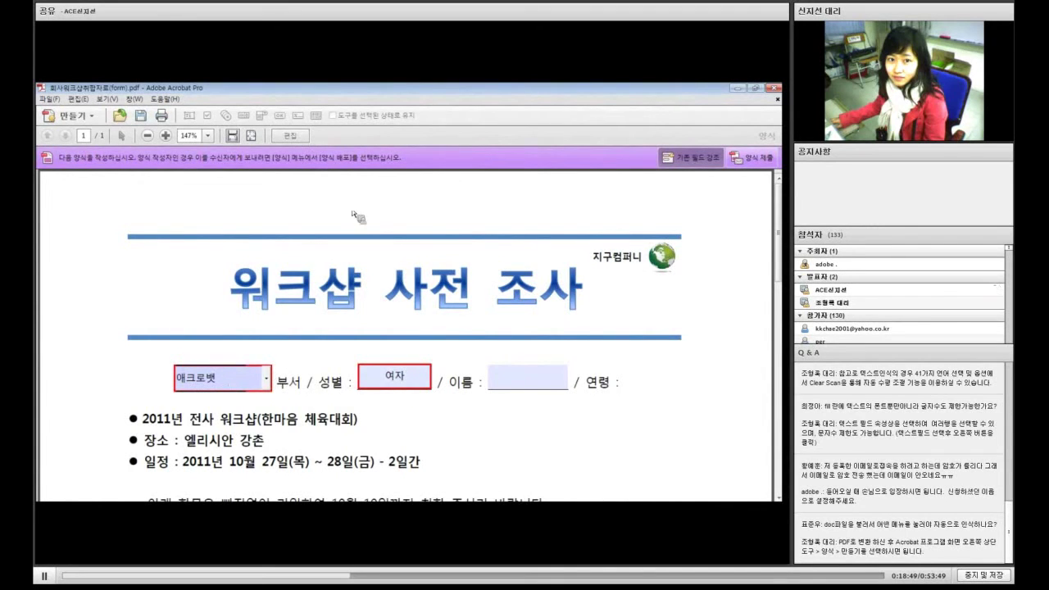
click(292, 136)
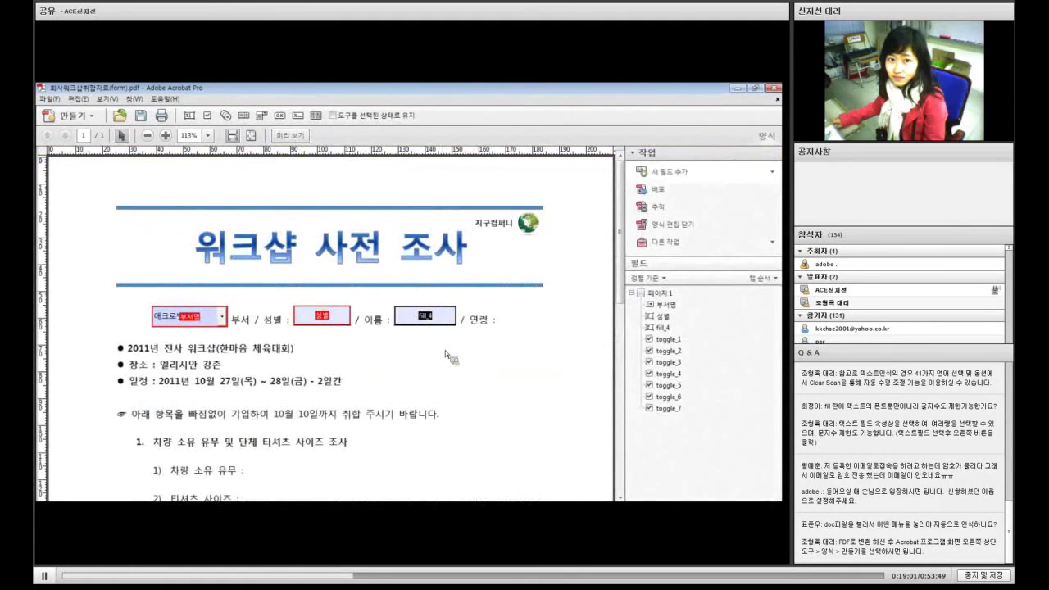
scroll(492, 351, down, 3)
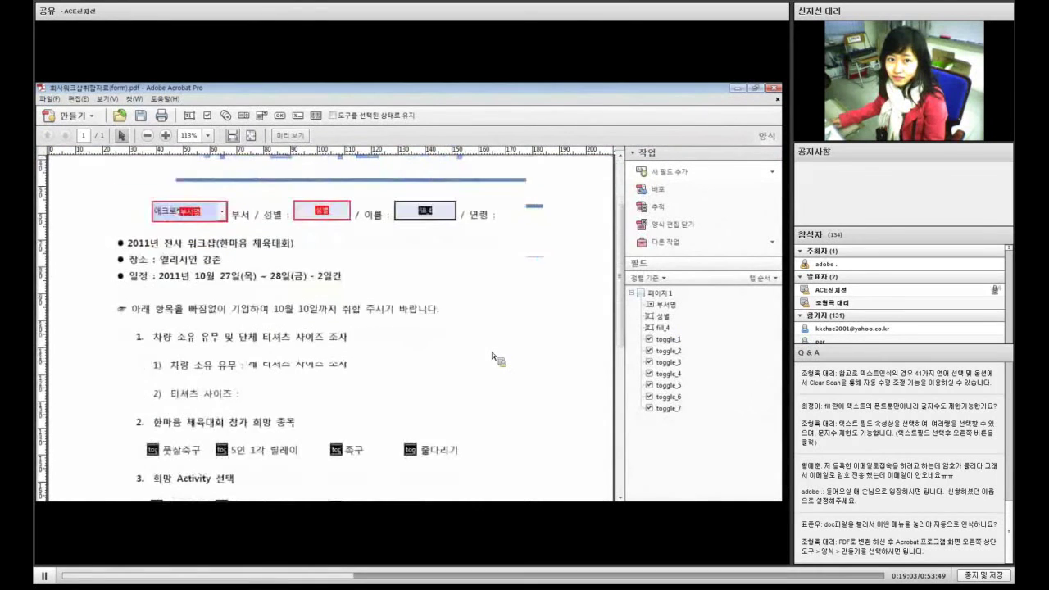
Add a radio button field right after the 차량 소유 유무 label.
scroll(491, 352, down, 2)
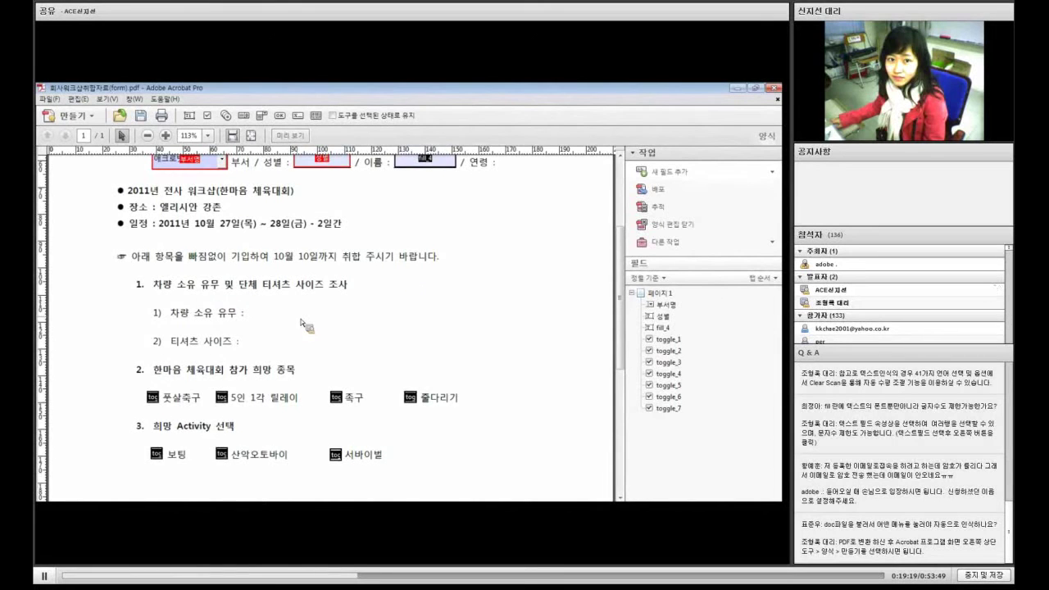
click(685, 172)
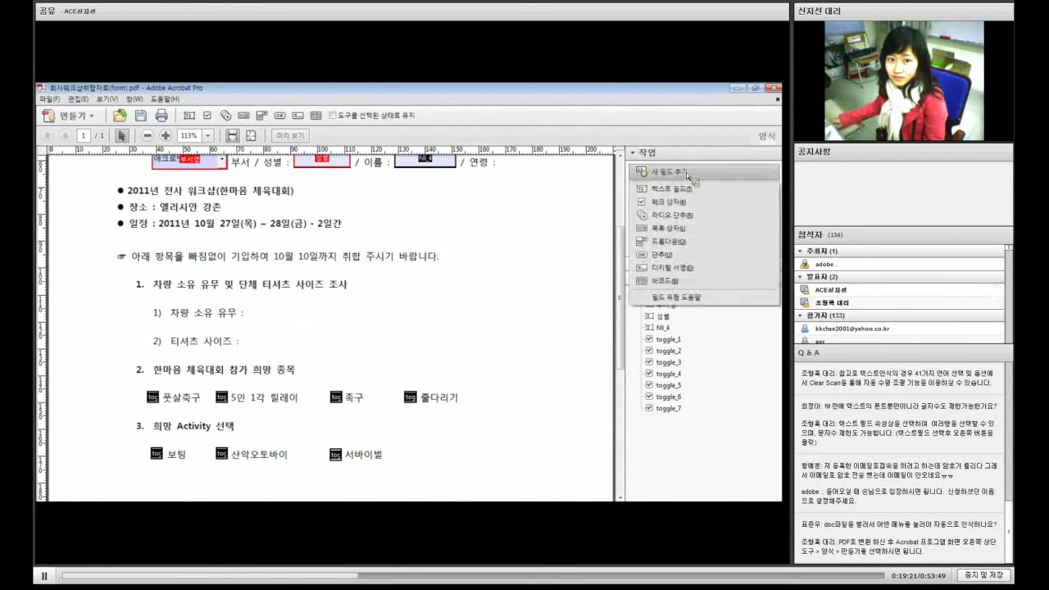
click(679, 215)
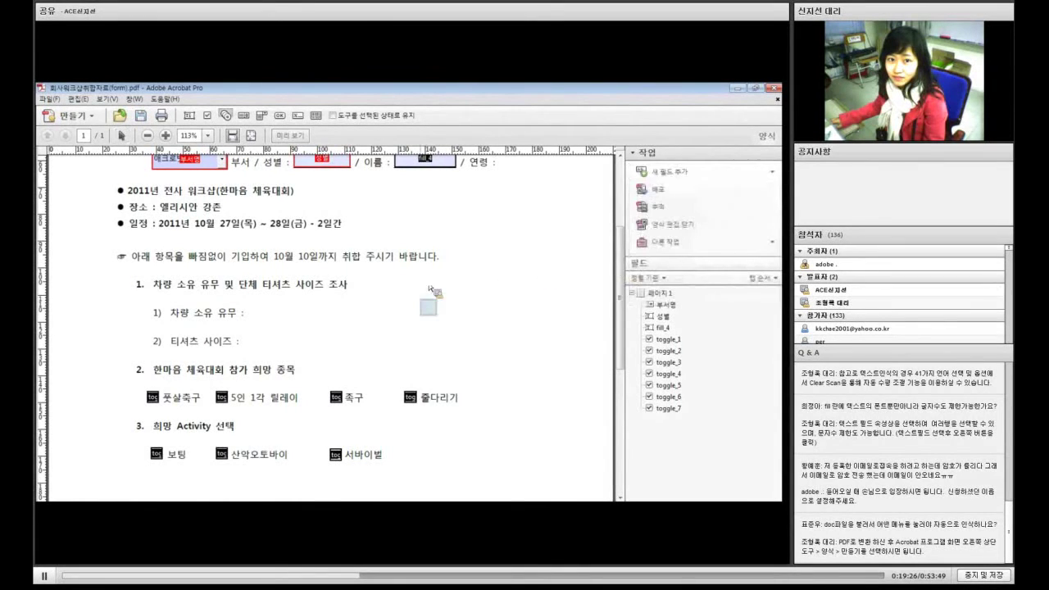
click(270, 322)
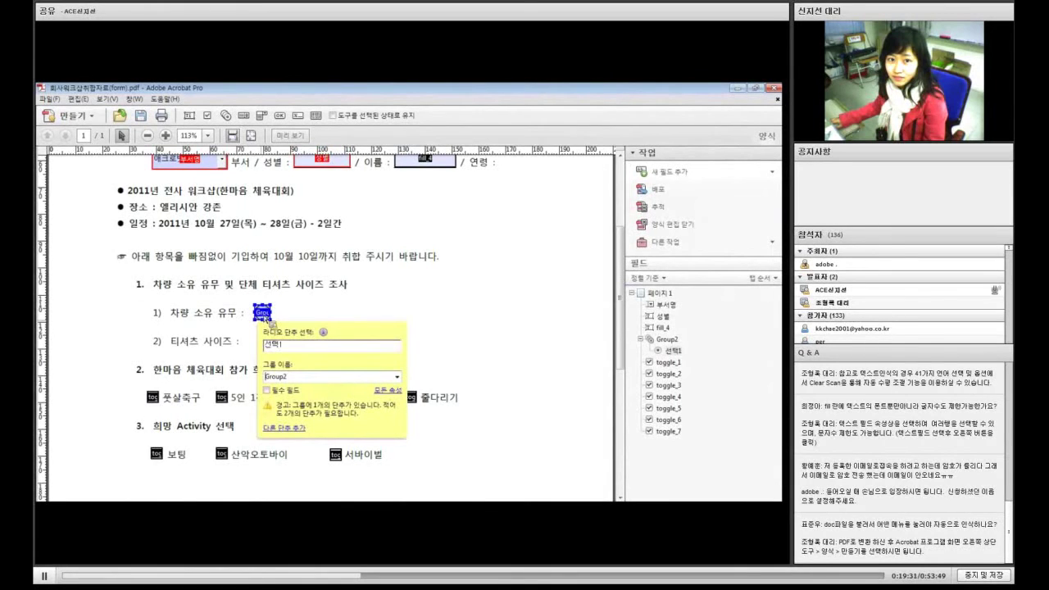
Look through the general, appearance, option and action settings of the 차량 소유 유무 radio button.
click(389, 391)
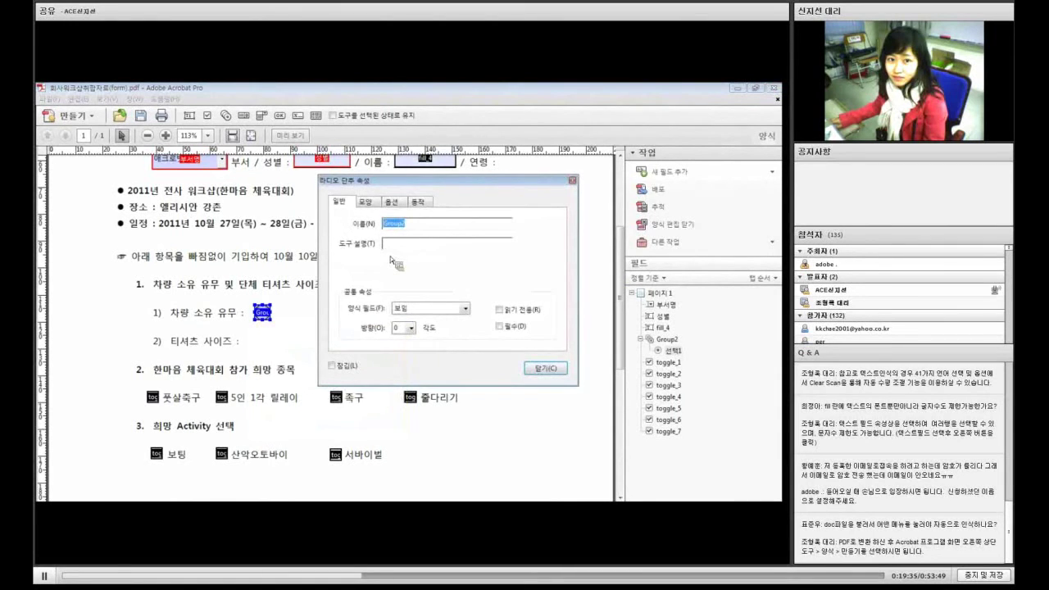
click(376, 203)
click(393, 203)
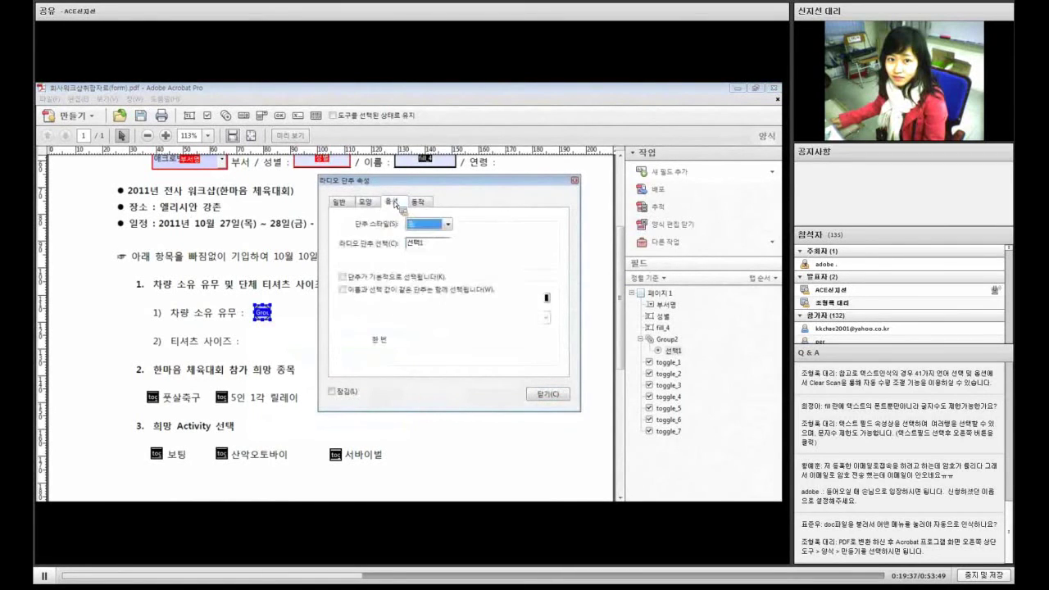
click(420, 203)
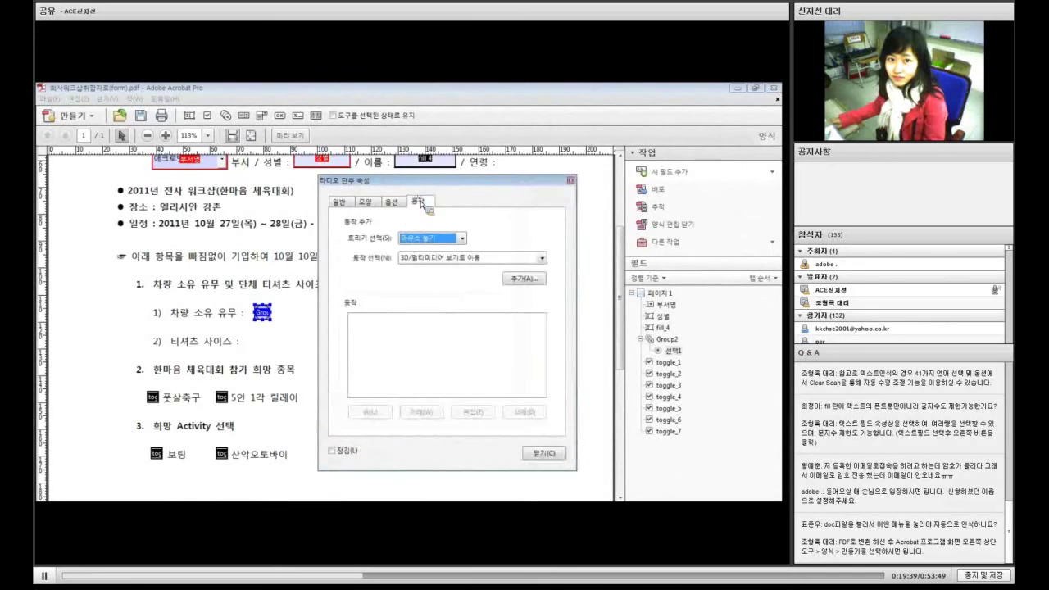
click(397, 202)
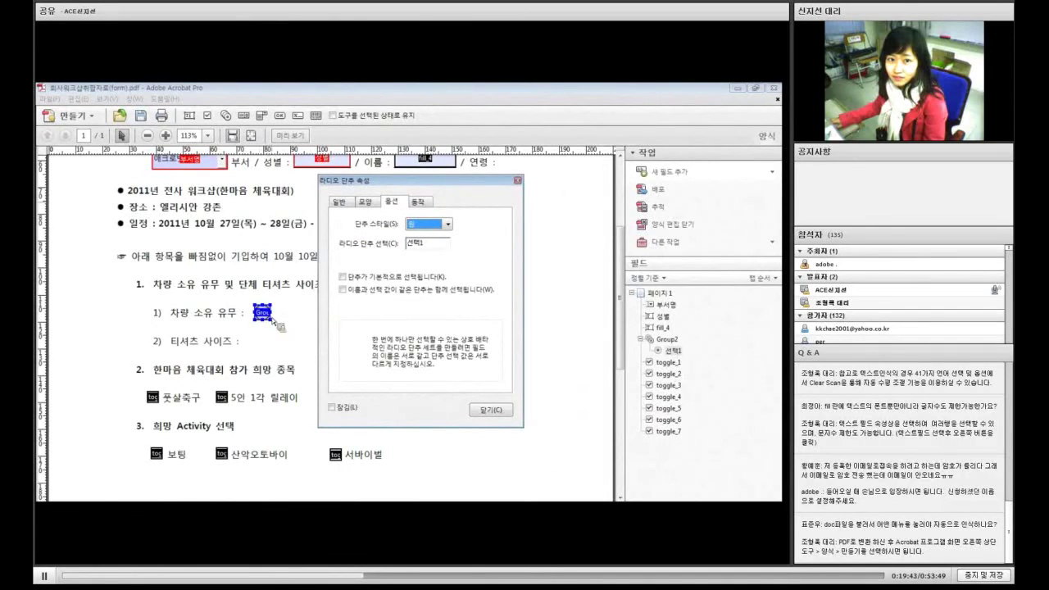
Set the radio button's style to 별, look over its action settings, and close its properties.
click(447, 224)
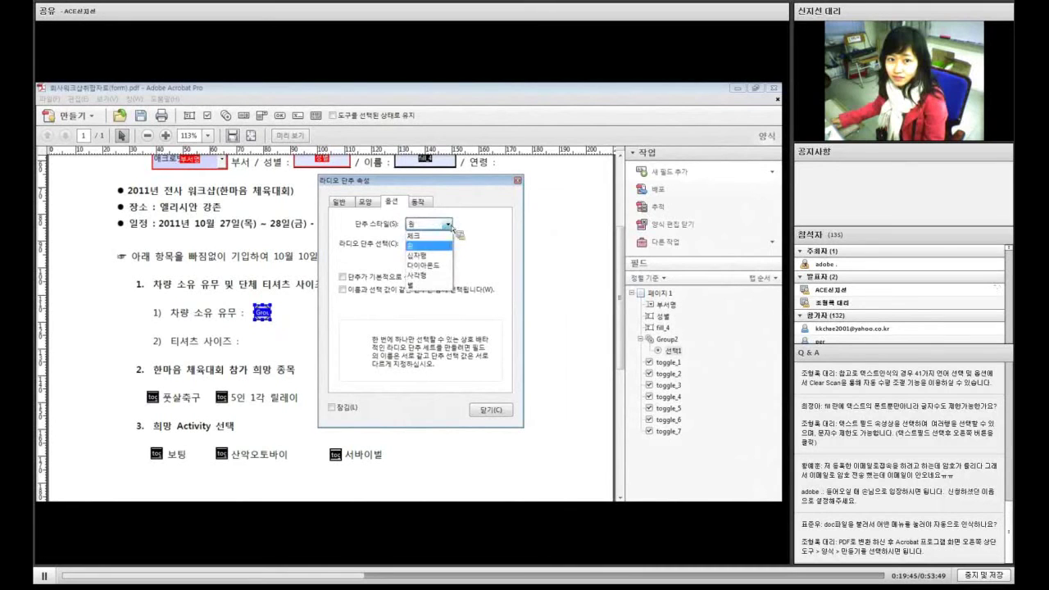
click(429, 284)
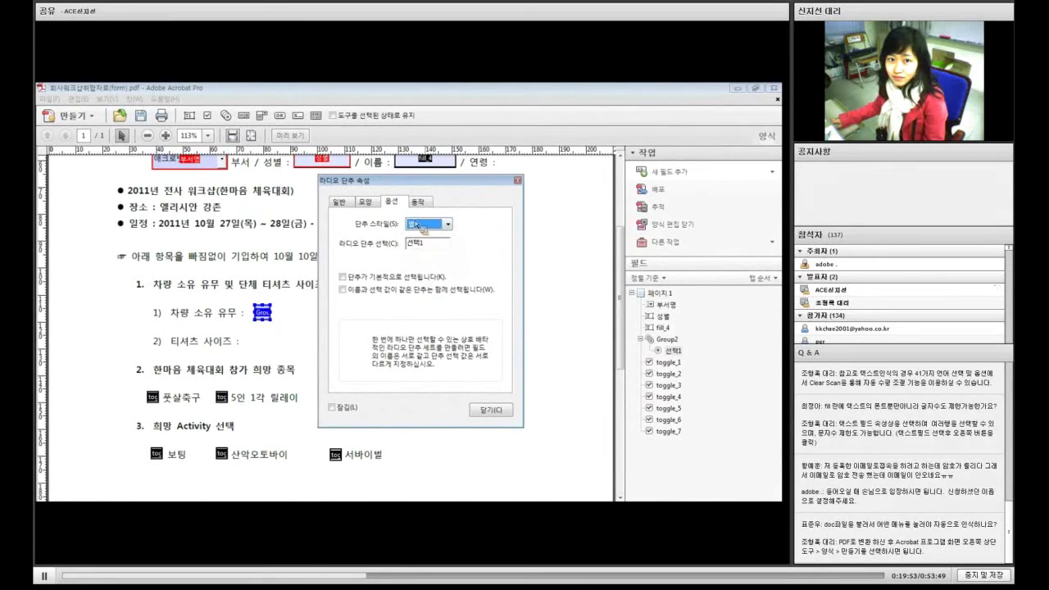
click(418, 203)
click(393, 203)
click(419, 203)
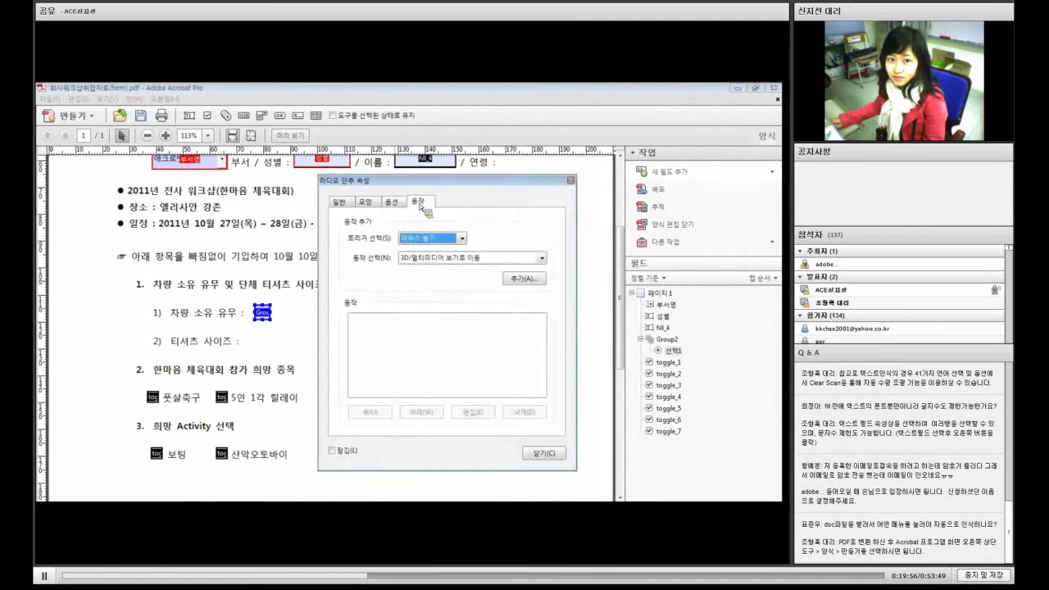
click(559, 457)
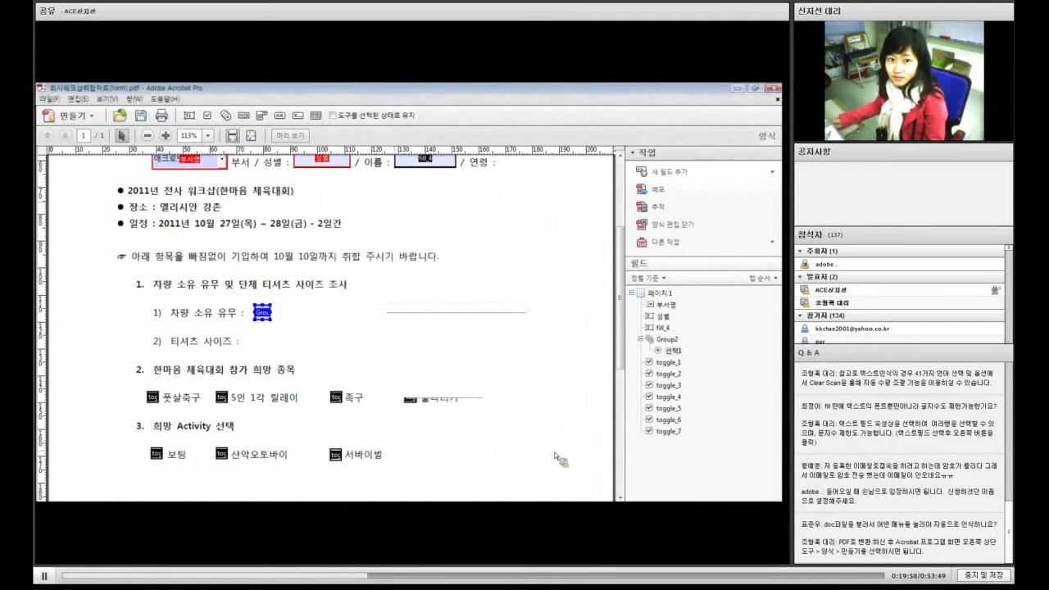
click(310, 311)
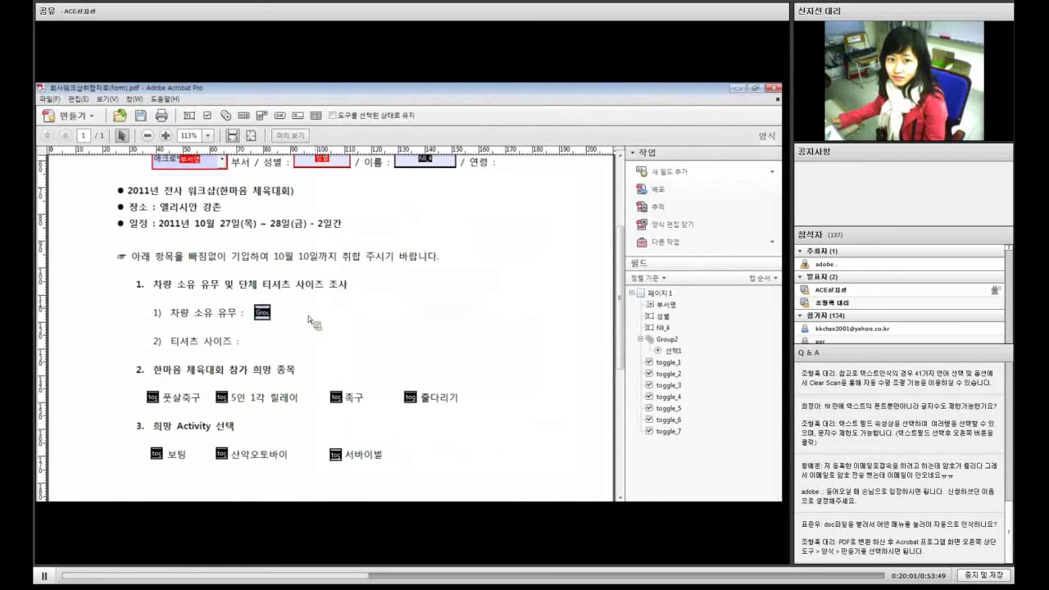
Reopen the radio button's properties, check the available action triggers, and set the button style to 원.
double_click(262, 312)
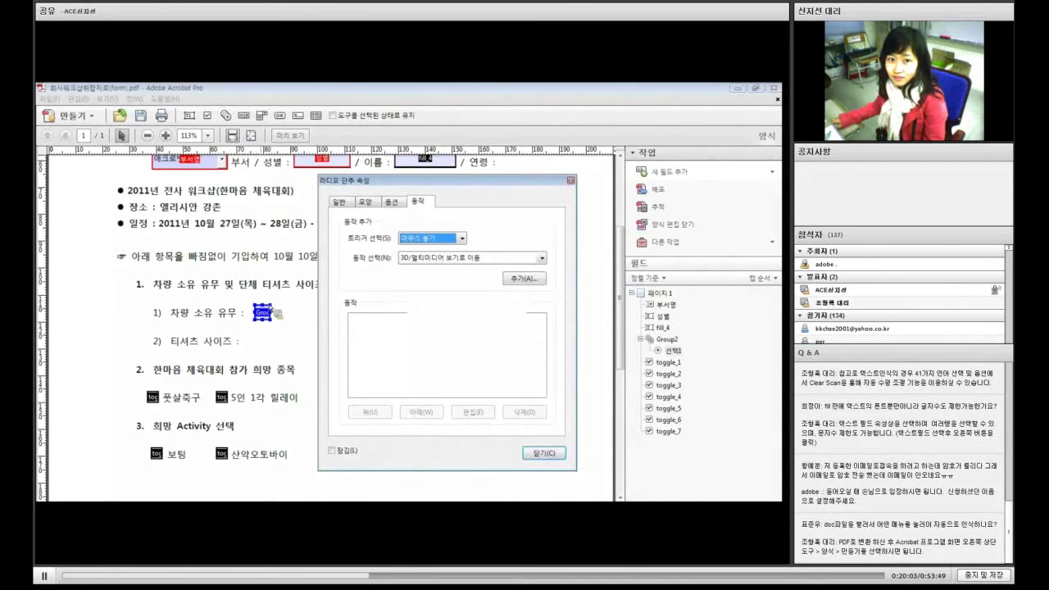
click(462, 237)
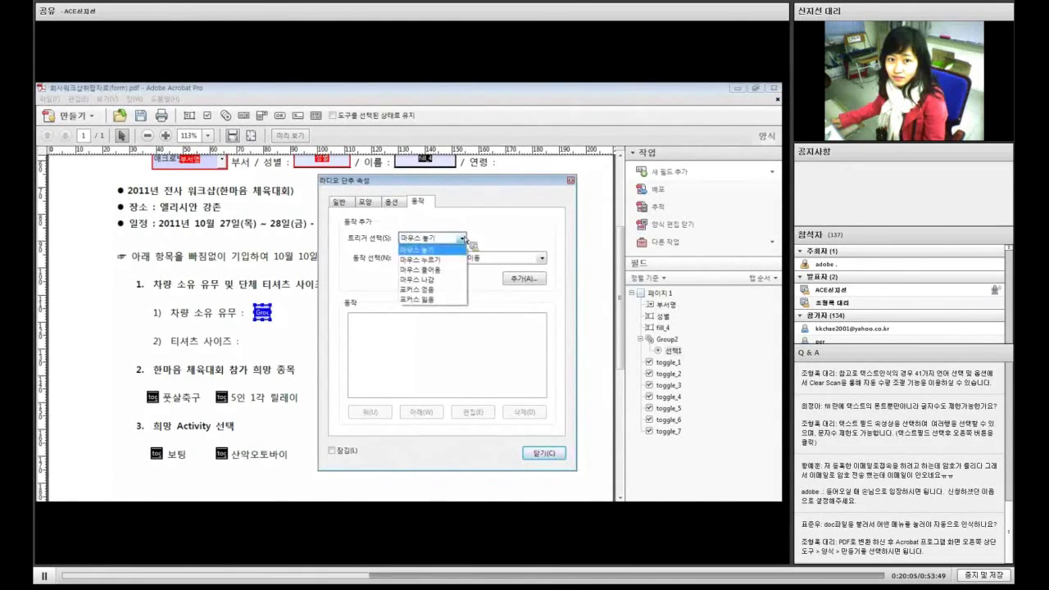
click(463, 239)
click(391, 202)
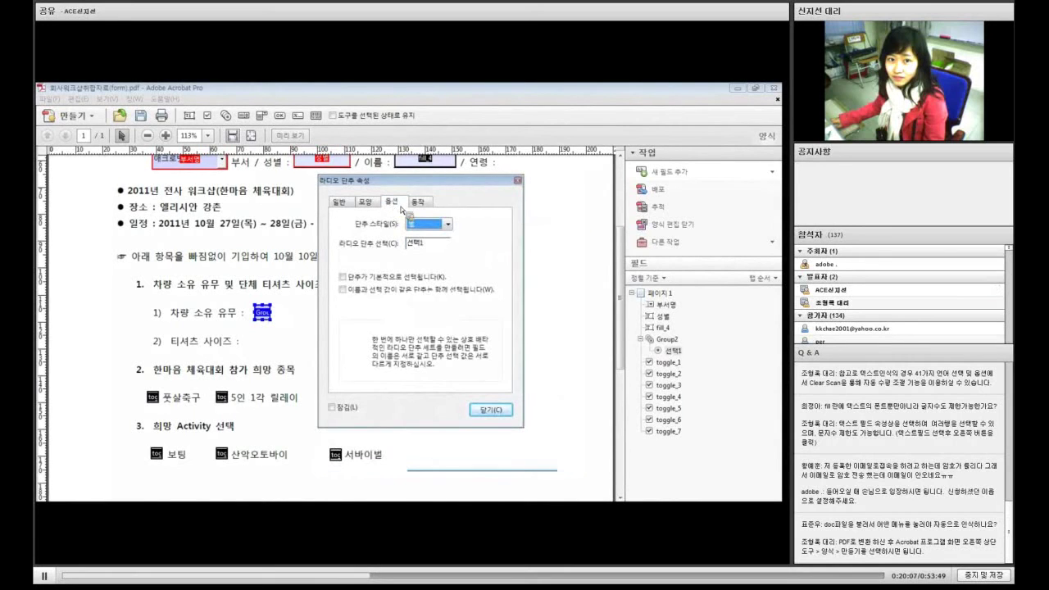
click(447, 224)
click(449, 250)
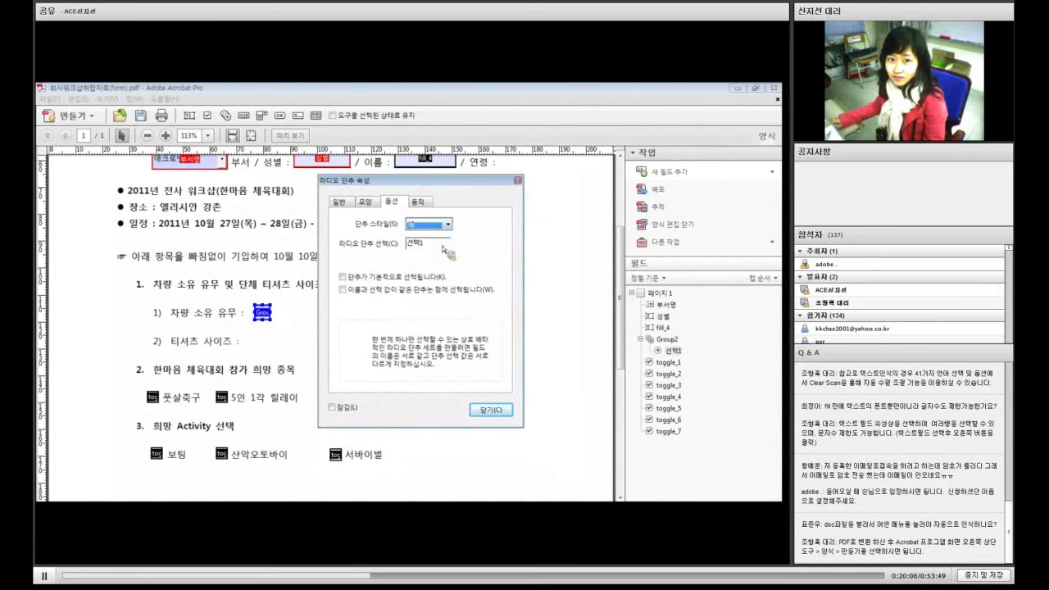
click(491, 409)
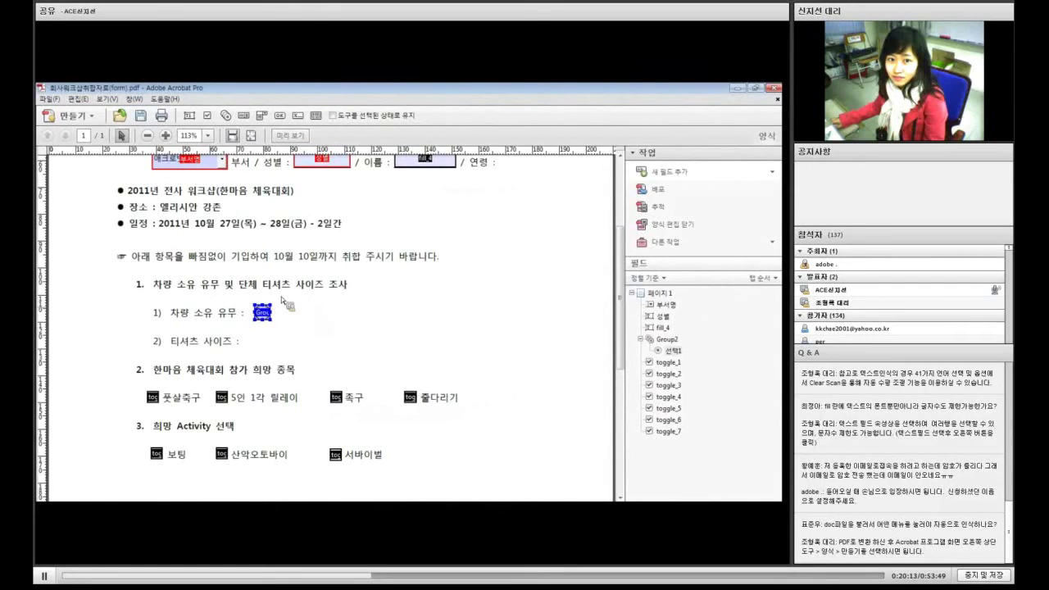
Add a small text field beside the 차량 소유 유무 radio button.
click(684, 174)
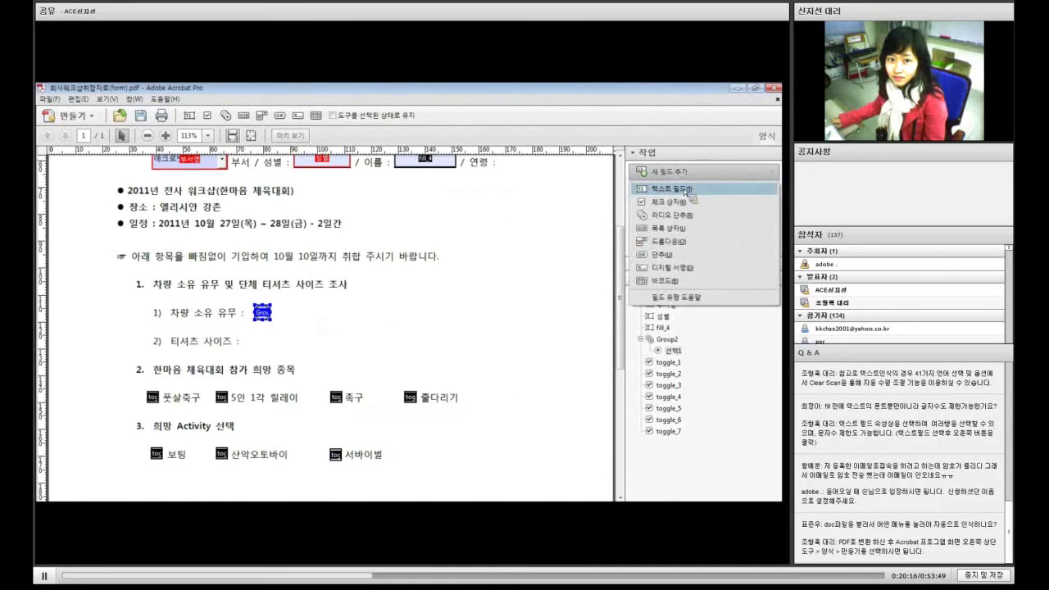
click(670, 189)
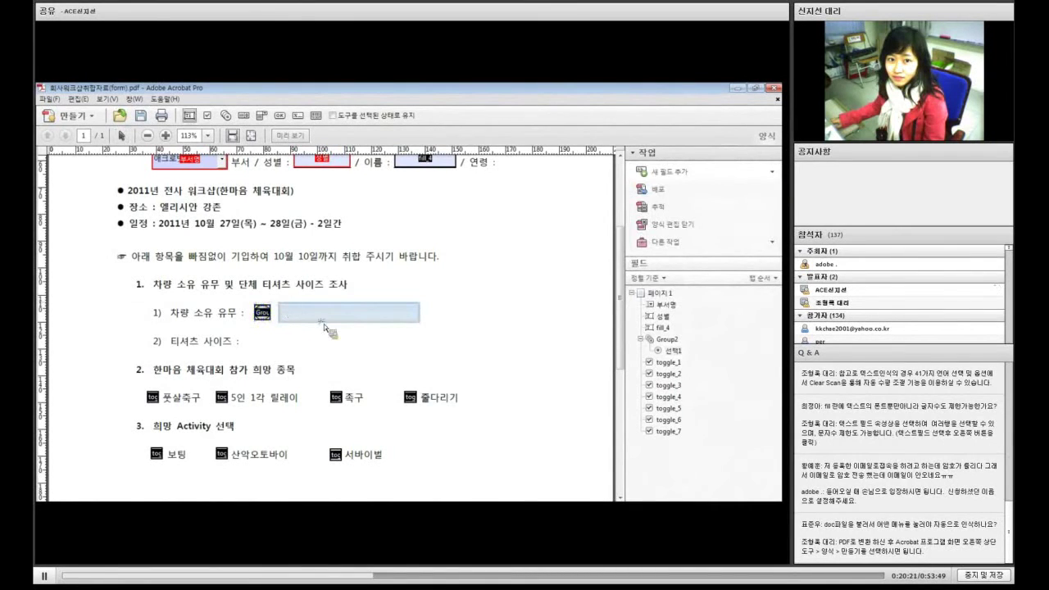
click(323, 323)
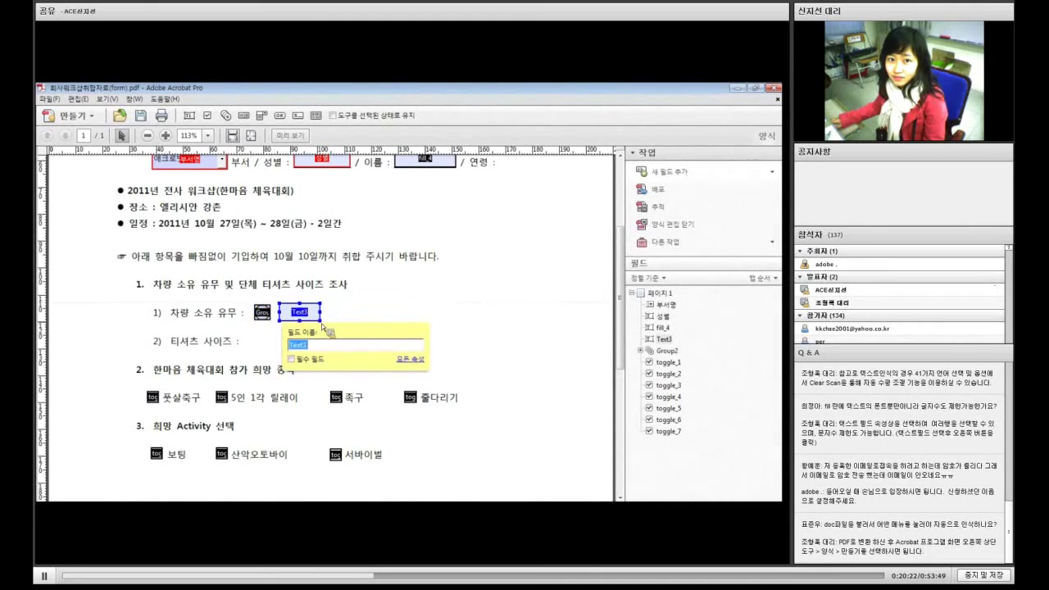
Look through the appearance, option, action and format settings of the new text field.
click(410, 359)
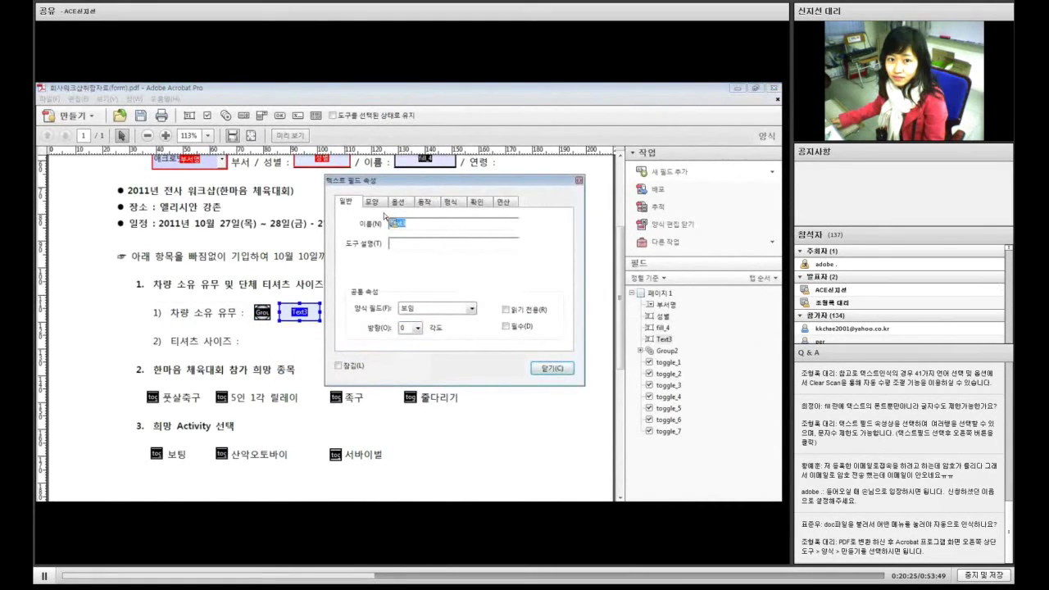
click(376, 201)
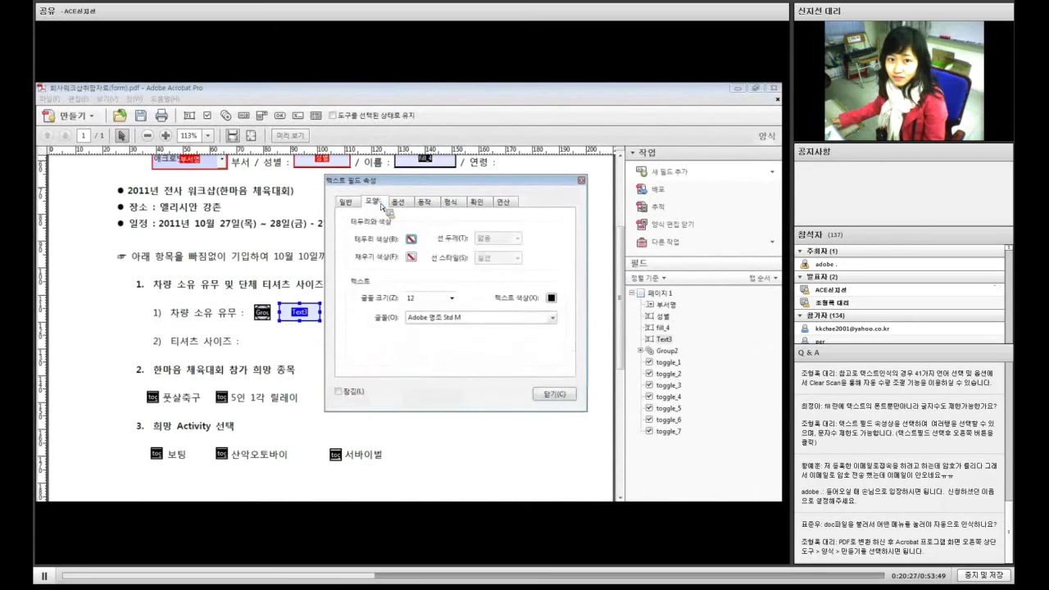
click(398, 203)
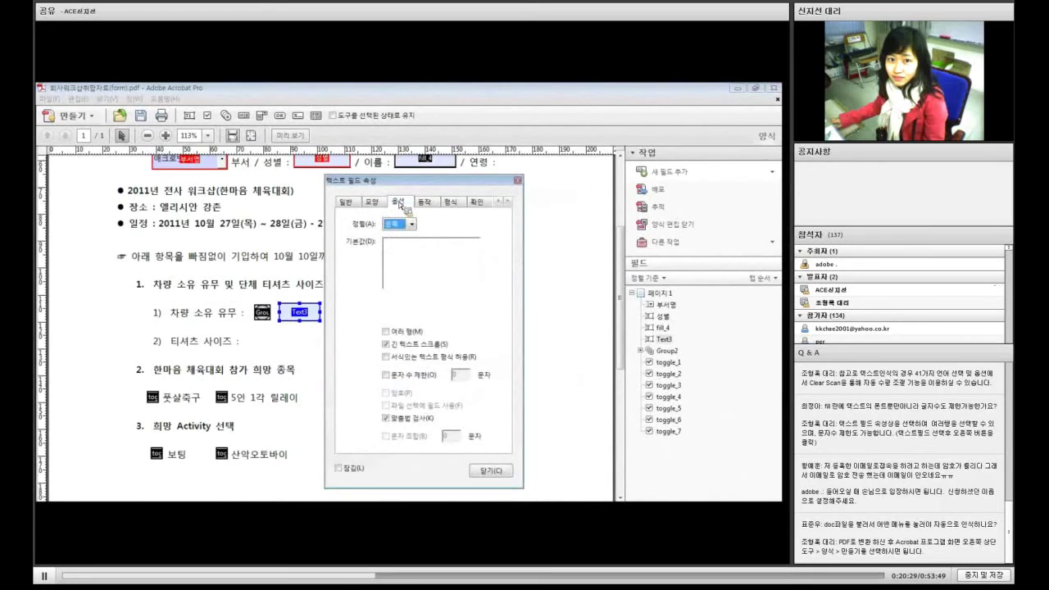
click(423, 202)
click(450, 202)
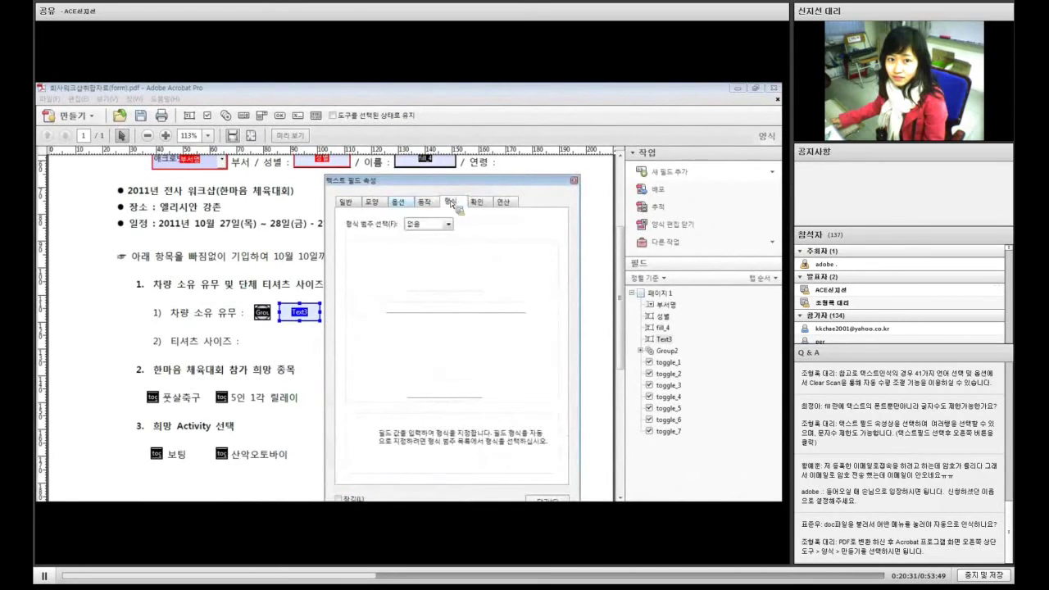
click(397, 201)
click(371, 202)
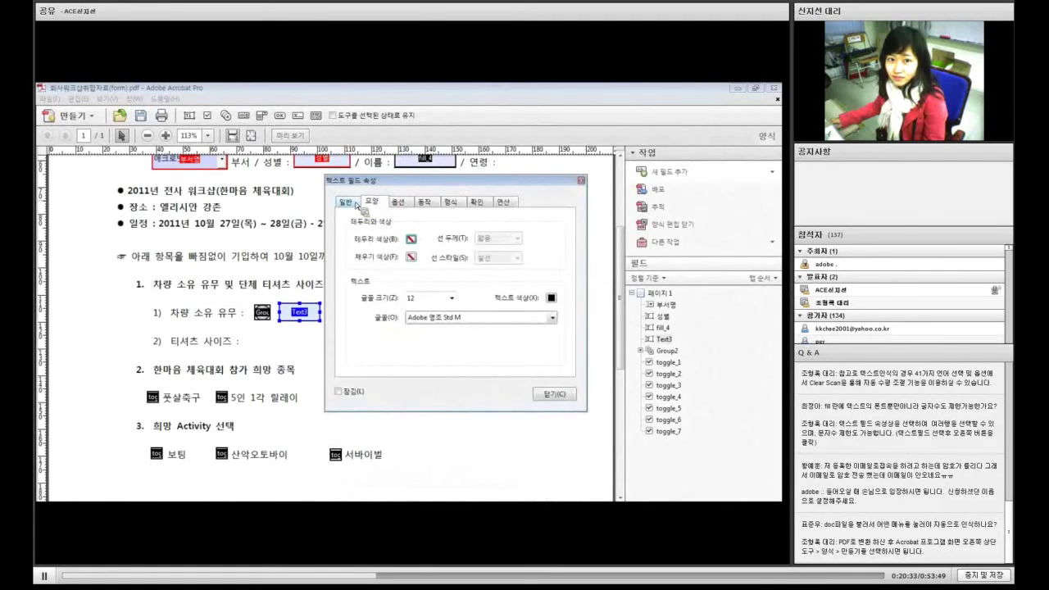
Set the new text field's font size to 8 and its font to 맑은 고딕.
click(450, 298)
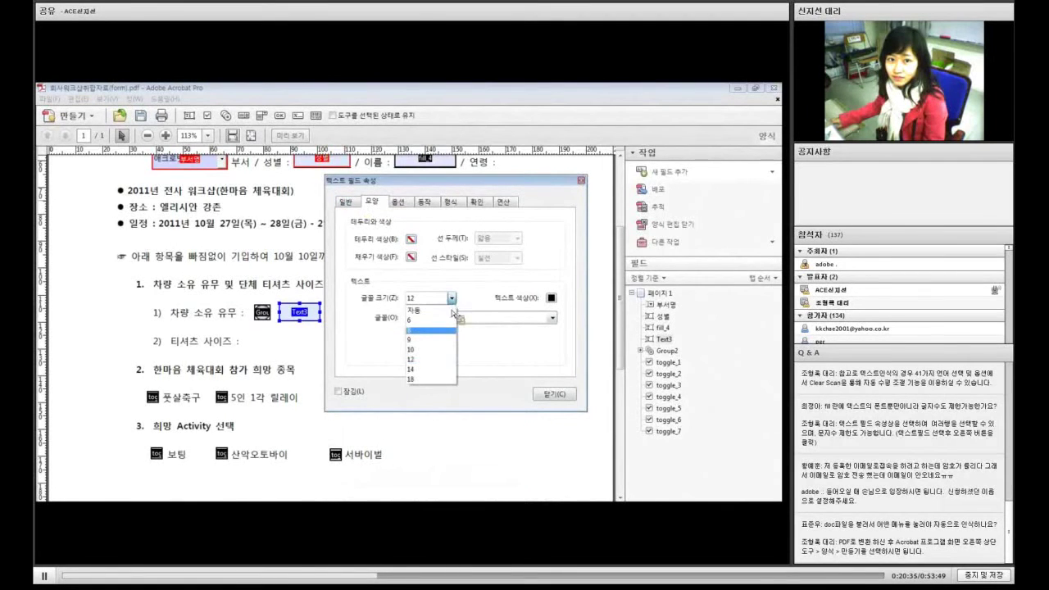
click(451, 333)
click(552, 319)
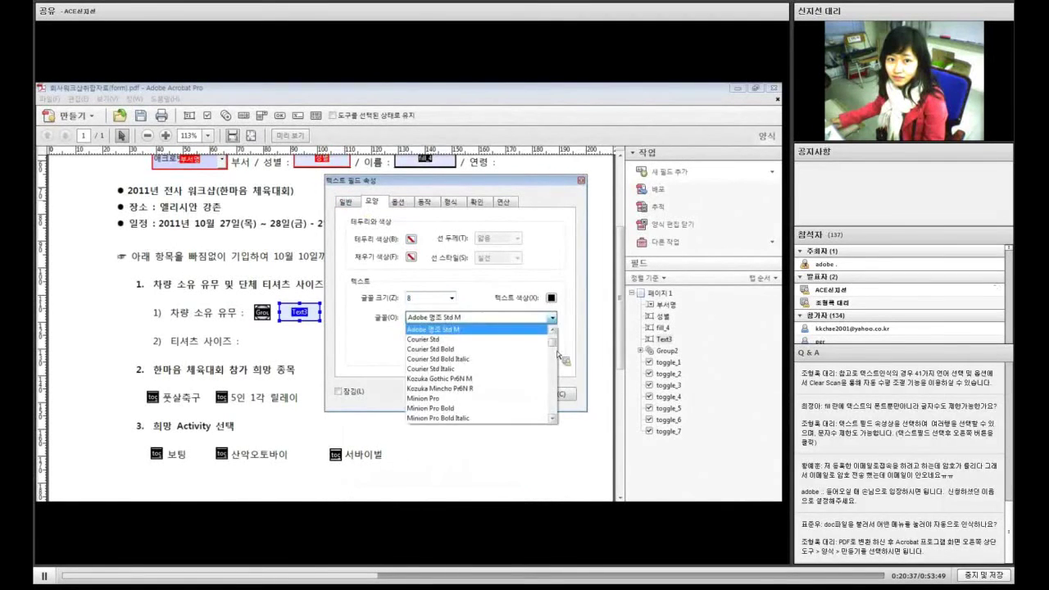
drag(557, 344, 557, 418)
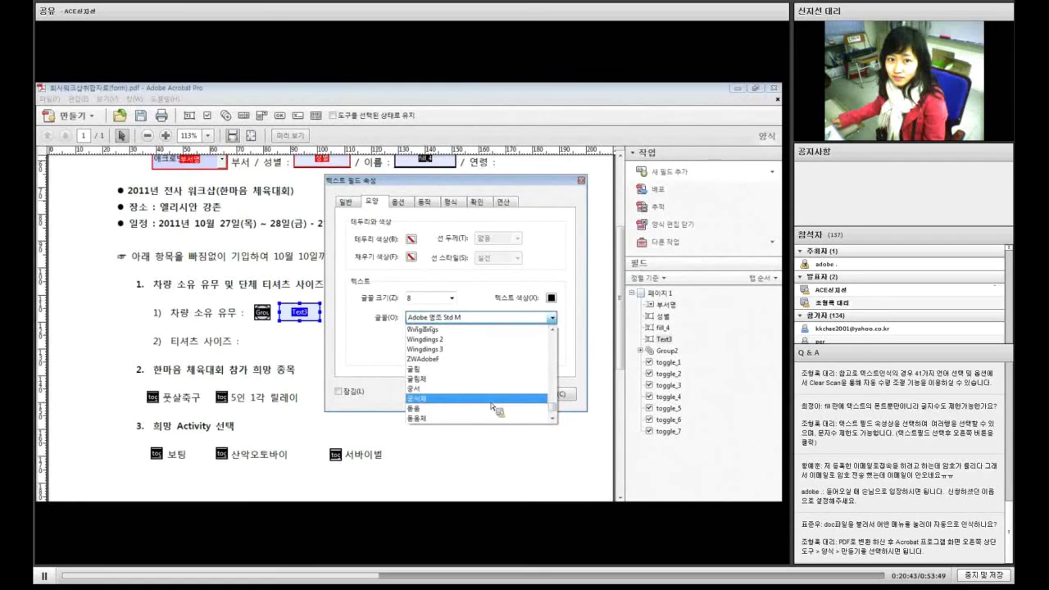
scroll(490, 401, up, 3)
scroll(490, 400, down, 2)
click(464, 377)
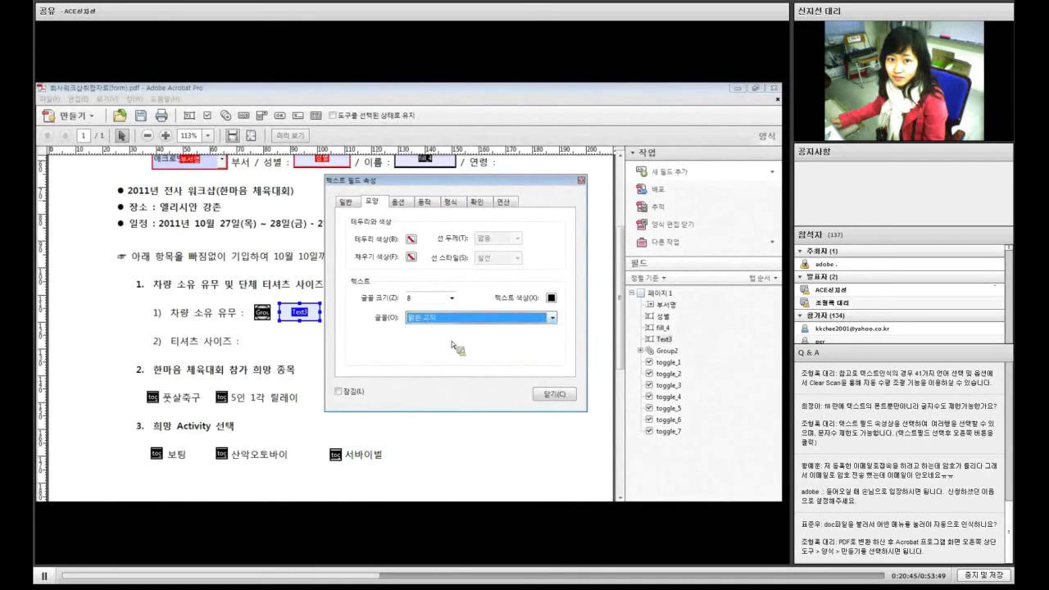
Center the text field's content, enter 유 as its default value, and close its properties.
click(354, 205)
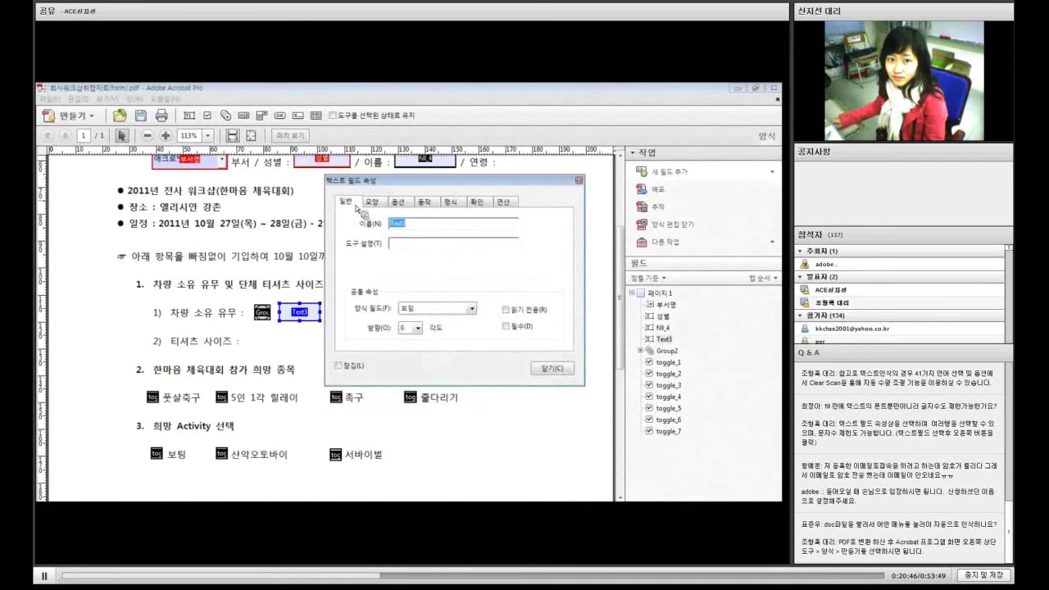
click(416, 227)
click(398, 203)
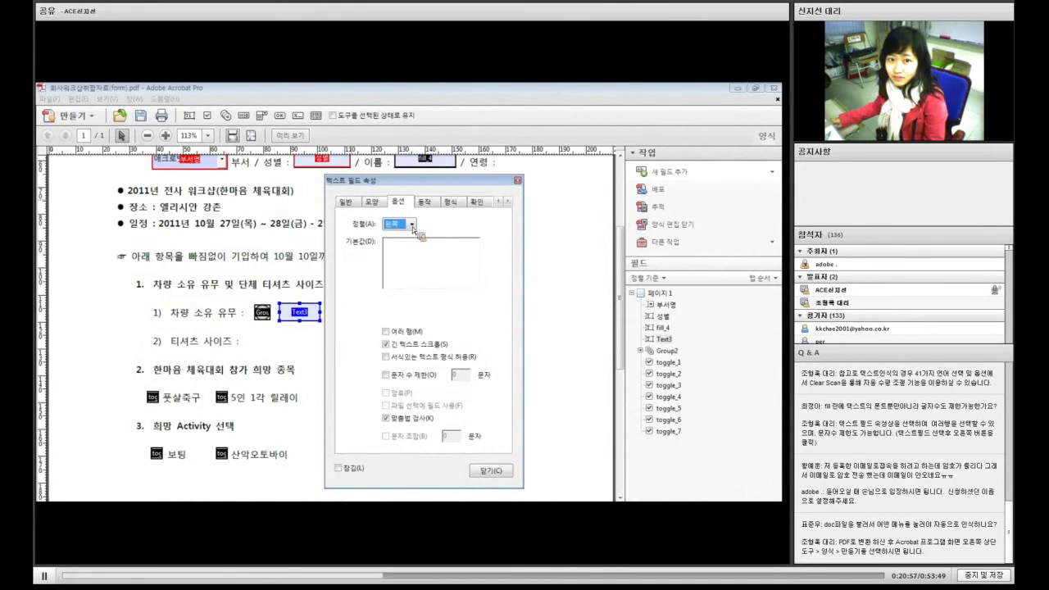
click(411, 223)
click(407, 246)
click(407, 253)
click(496, 473)
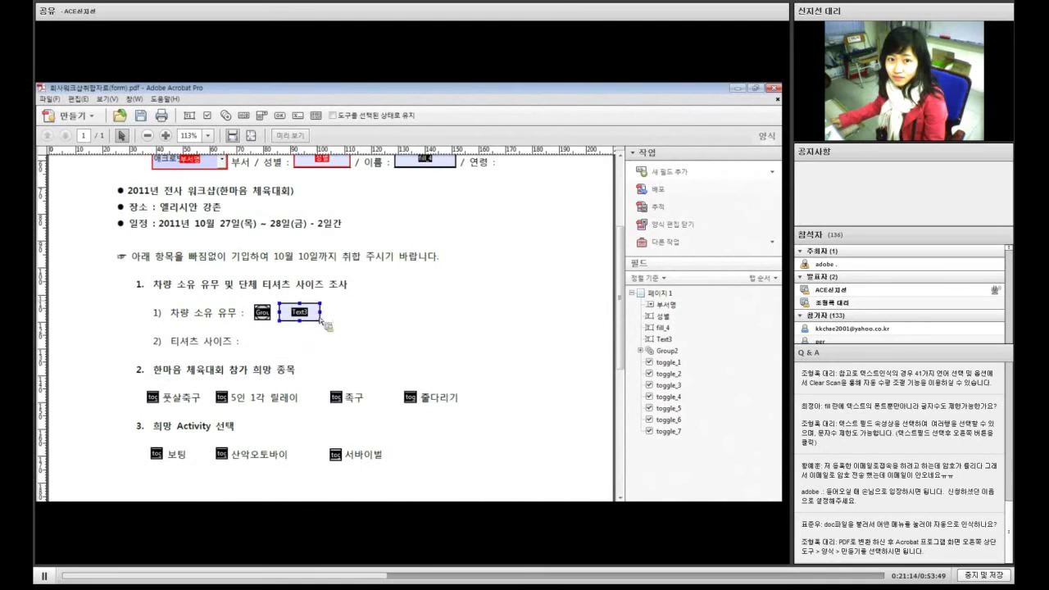
Preview the form, try out the 차량 소유 유무 radio button, and return to form editing.
click(322, 161)
click(304, 138)
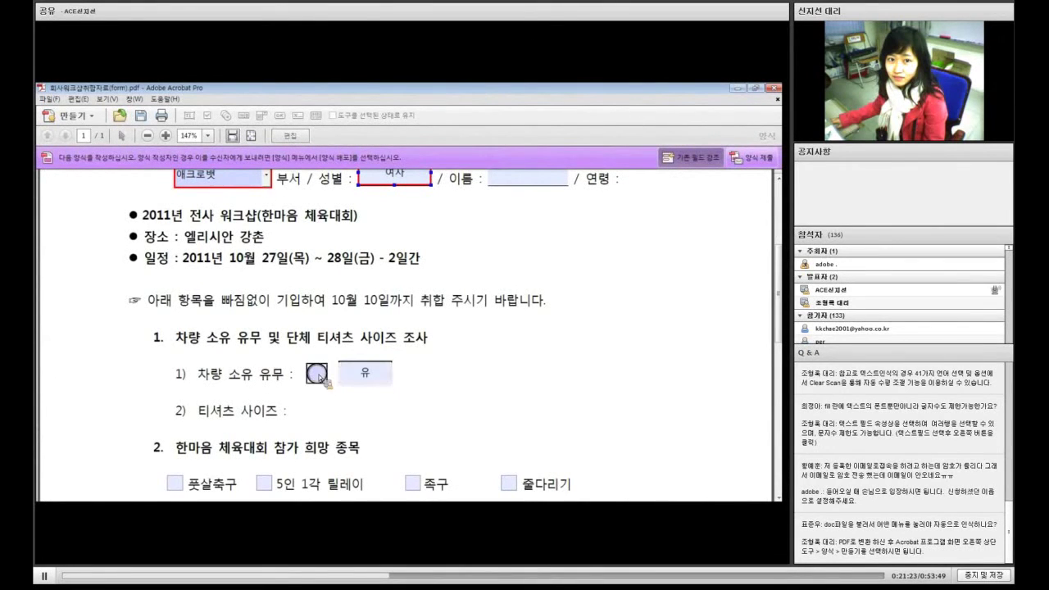
click(317, 374)
click(293, 137)
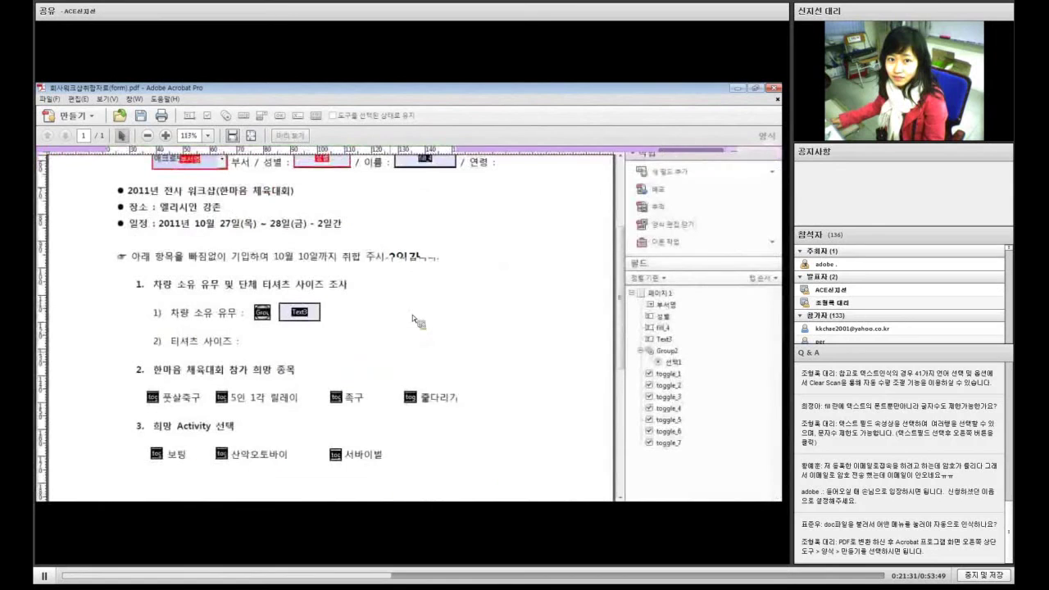
Add a second radio button to Group2 after the 유 text field on the 차량 소유 유무 line.
click(679, 172)
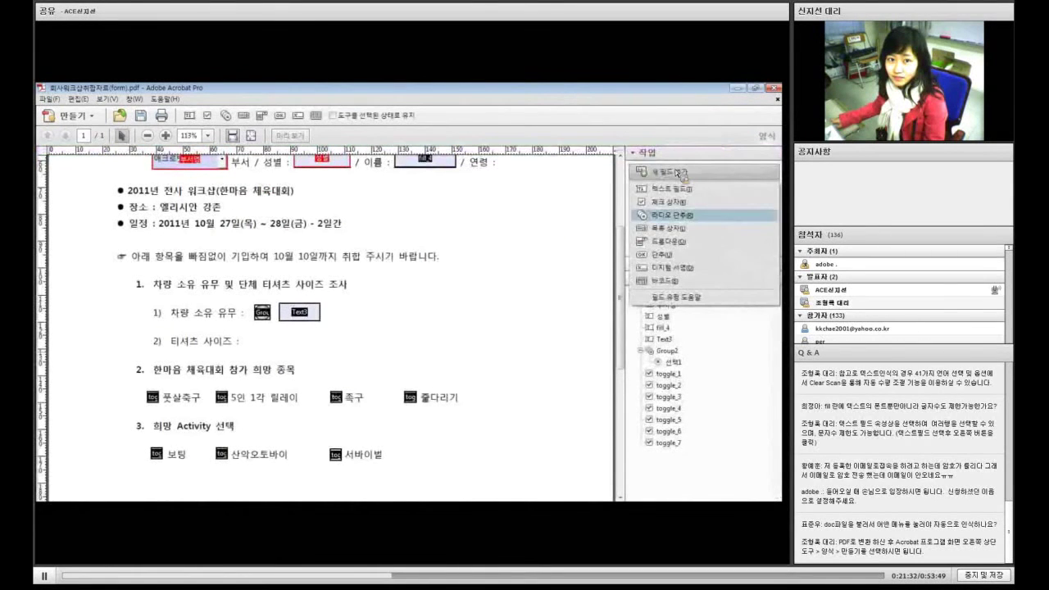
click(680, 216)
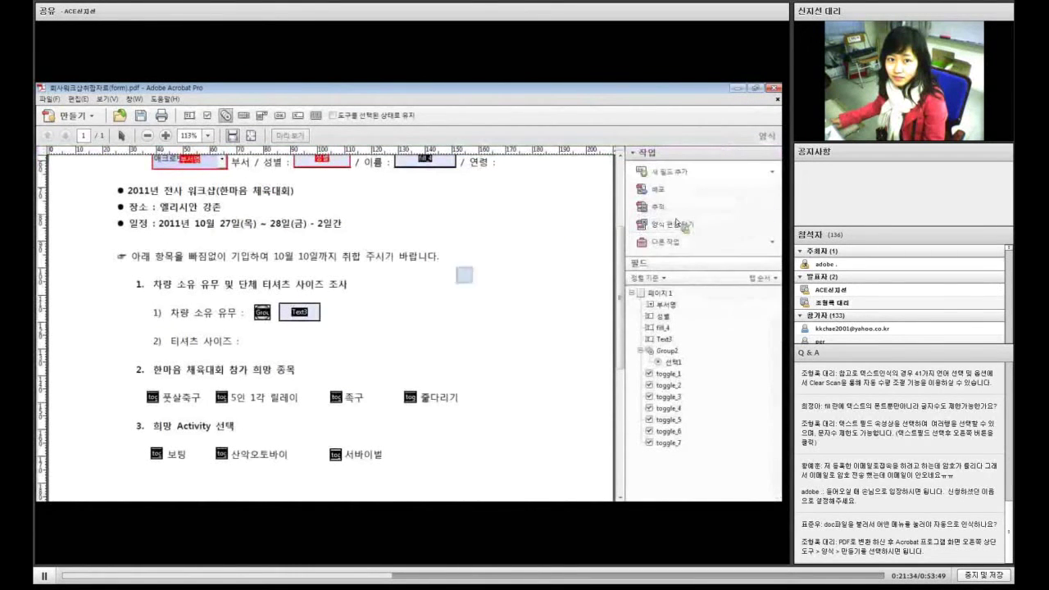
click(354, 317)
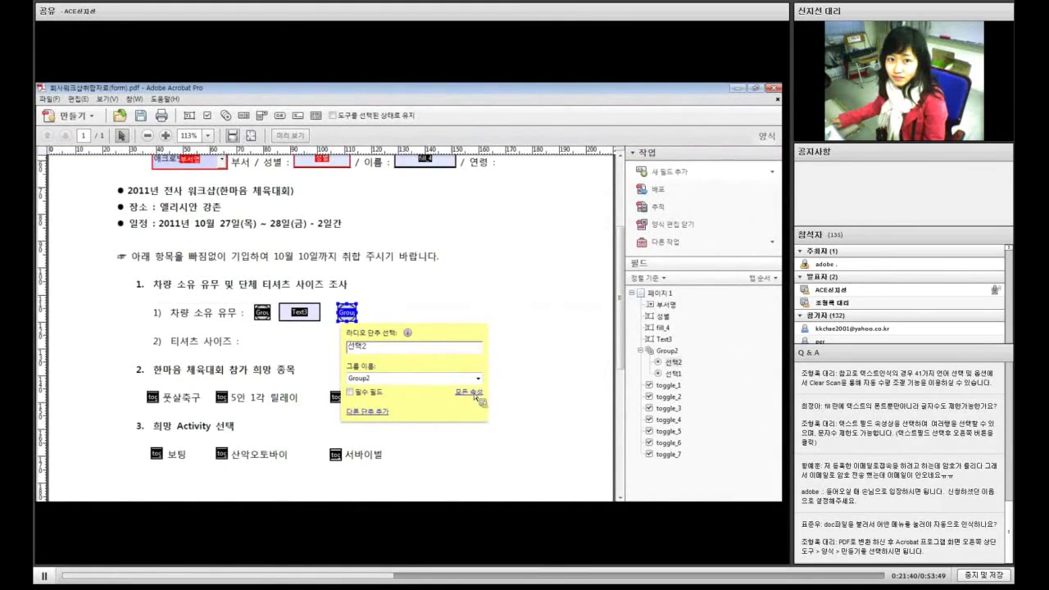
click(424, 306)
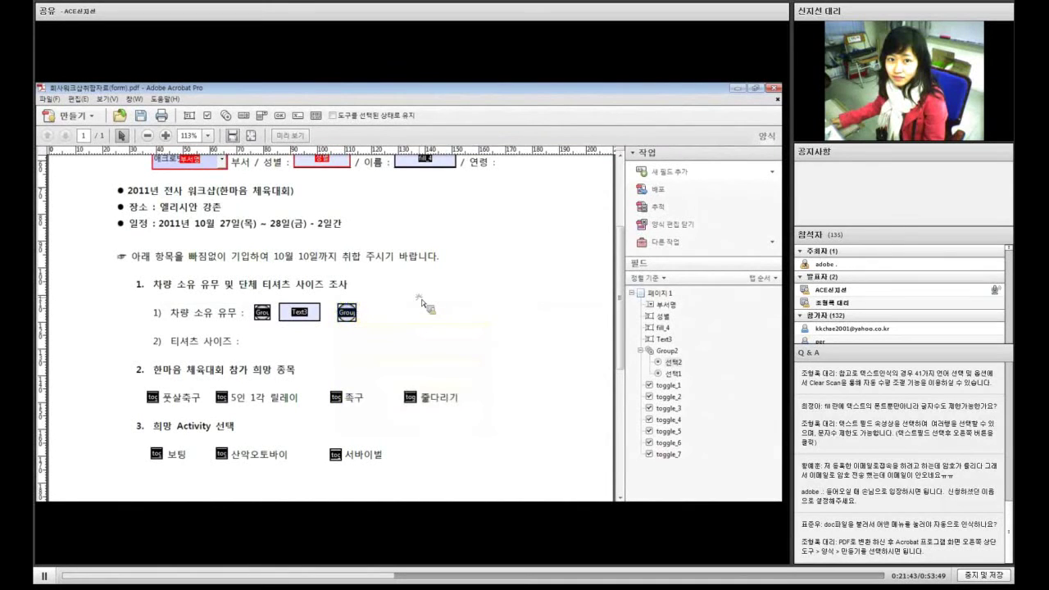
click(348, 313)
Add a text field beside the second radio button, center its content, and enter 무 as its default value.
click(683, 172)
click(680, 188)
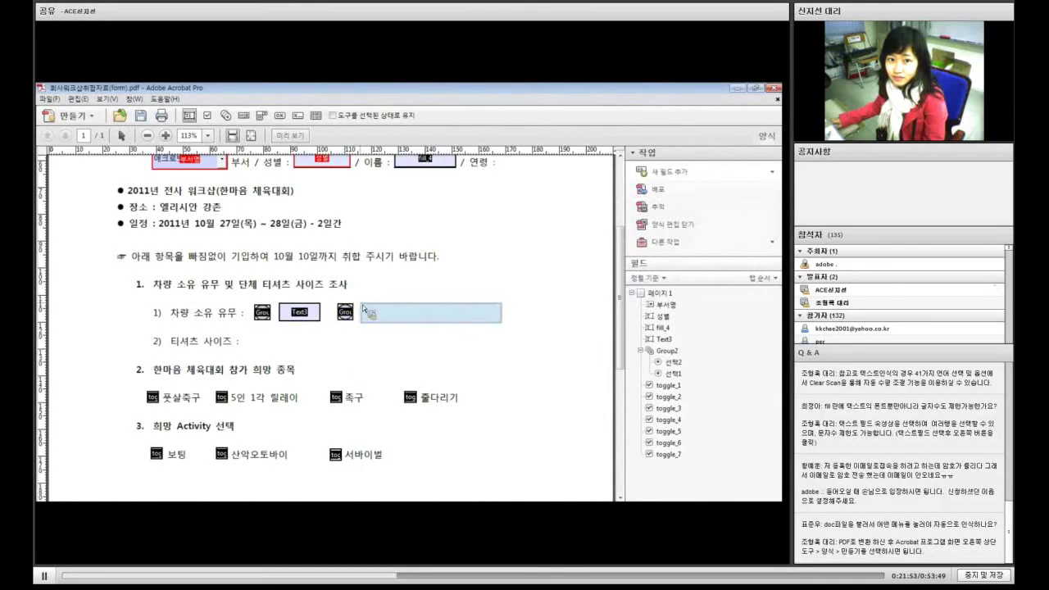
drag(362, 304, 417, 325)
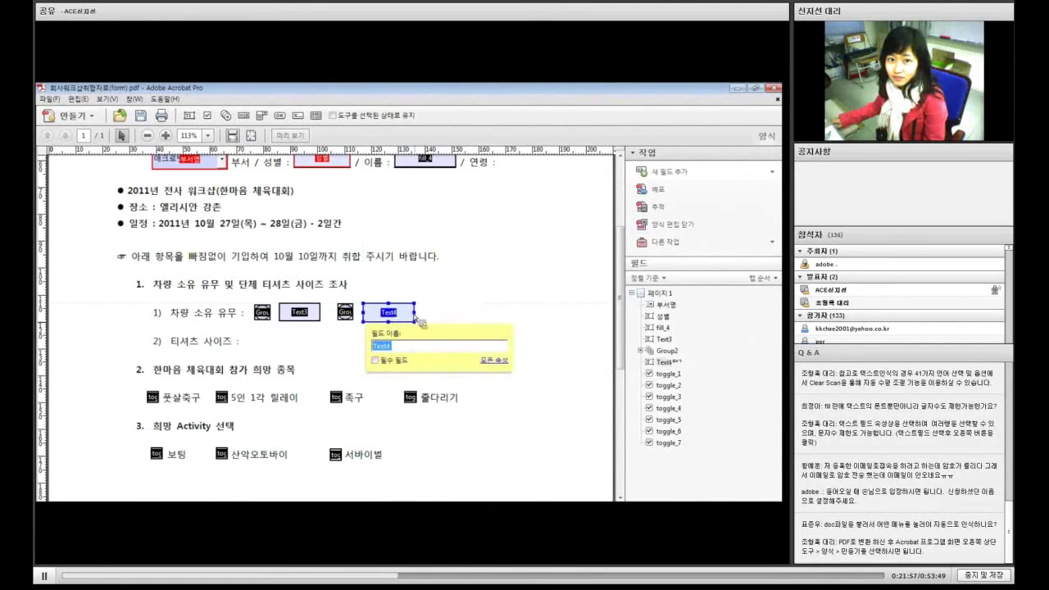
click(493, 369)
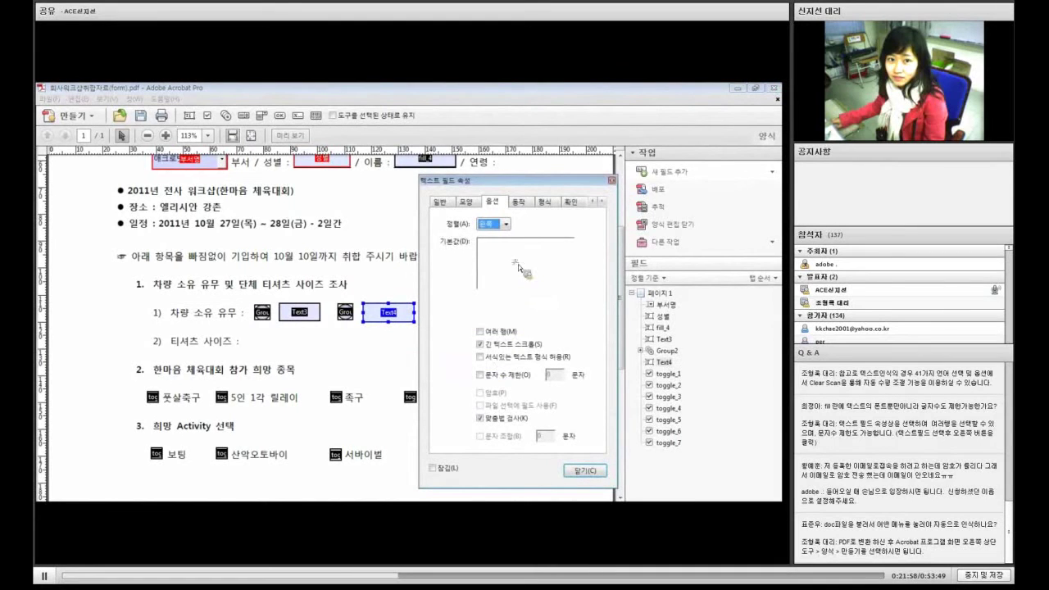
click(499, 223)
text(무)
click(584, 472)
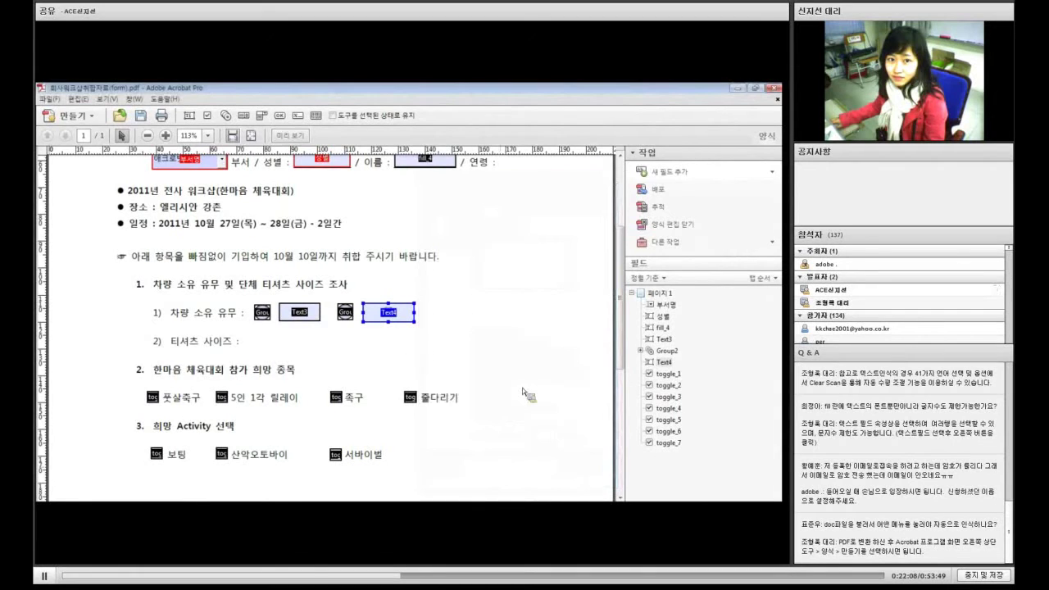
click(522, 388)
Preview the form, select the 무 radio button for 차량 소유 유무, and return to form editing.
click(298, 137)
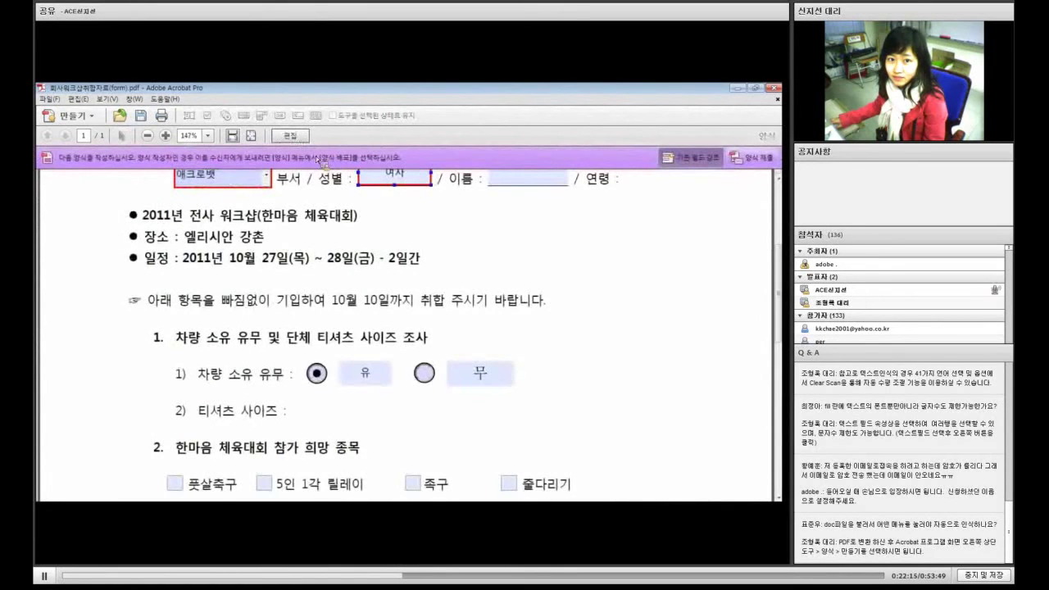
click(299, 140)
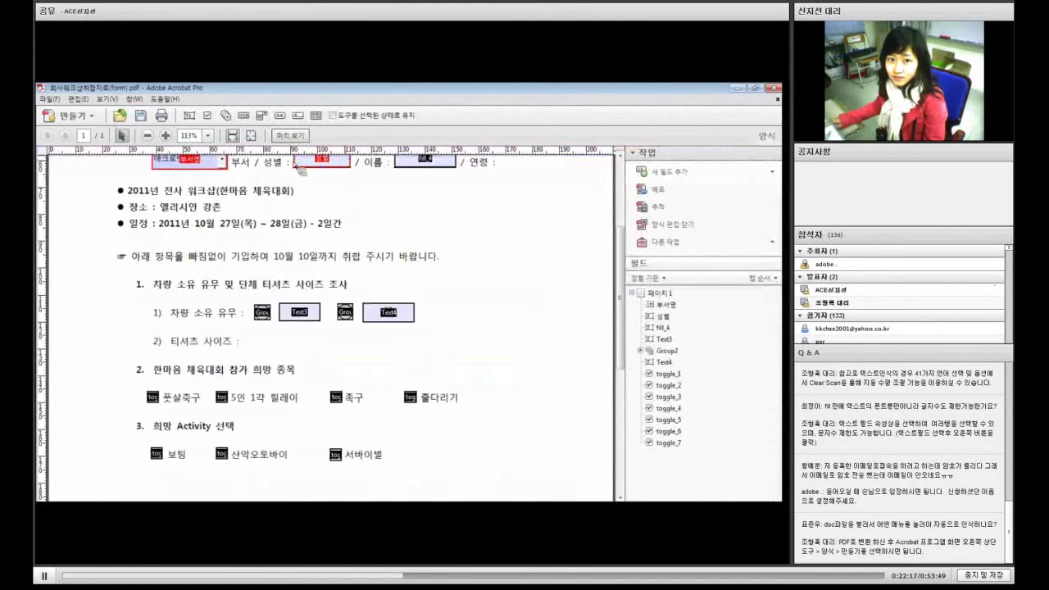
click(288, 137)
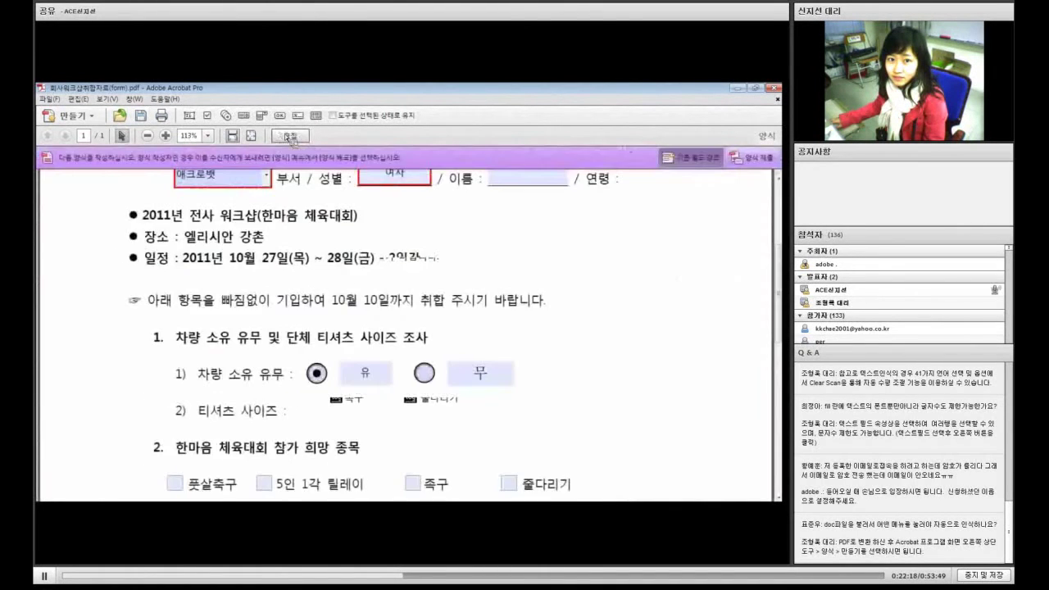
click(424, 374)
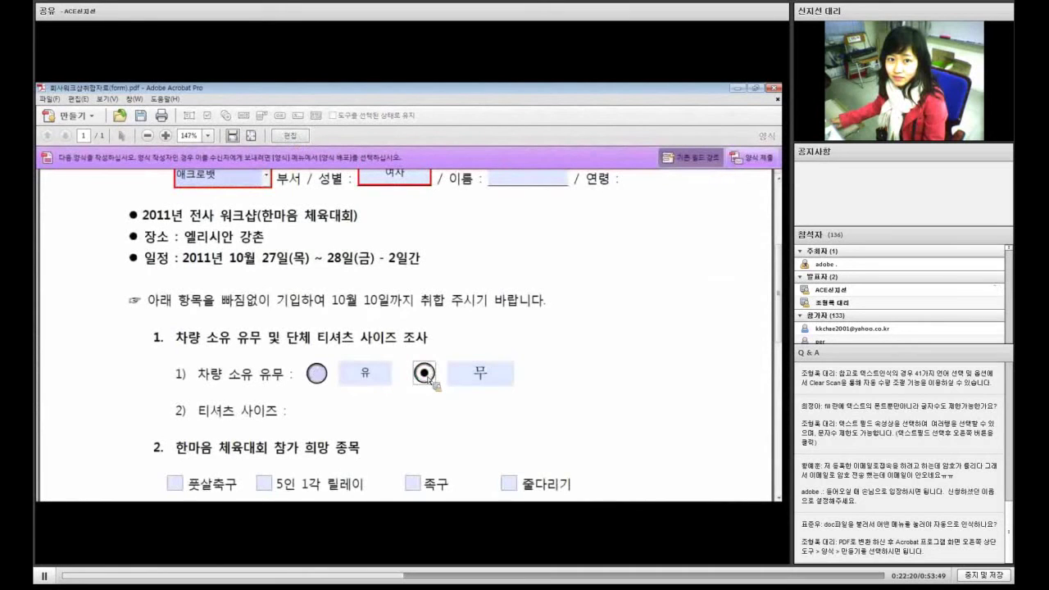
click(295, 137)
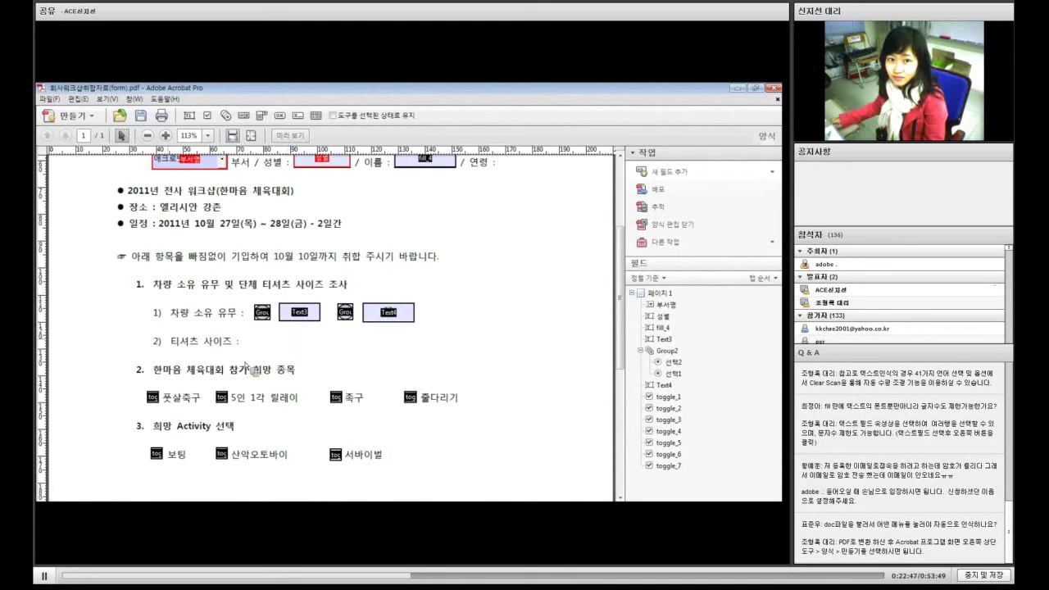
click(152, 399)
click(156, 401)
click(668, 173)
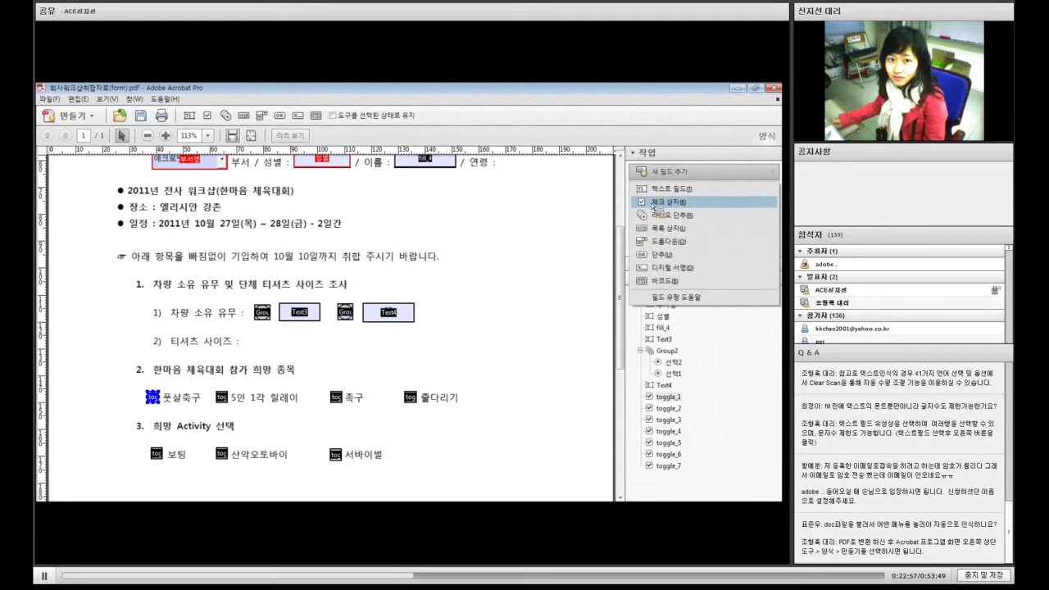
click(653, 204)
click(158, 404)
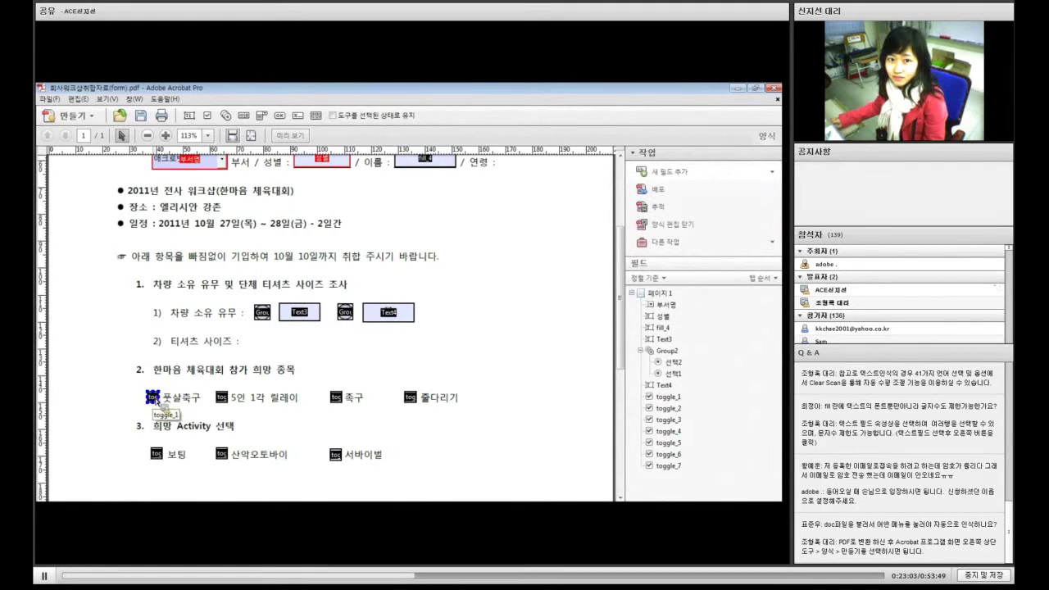
Set the check box style of the 풋살축구 field to 별 and close its properties.
double_click(155, 402)
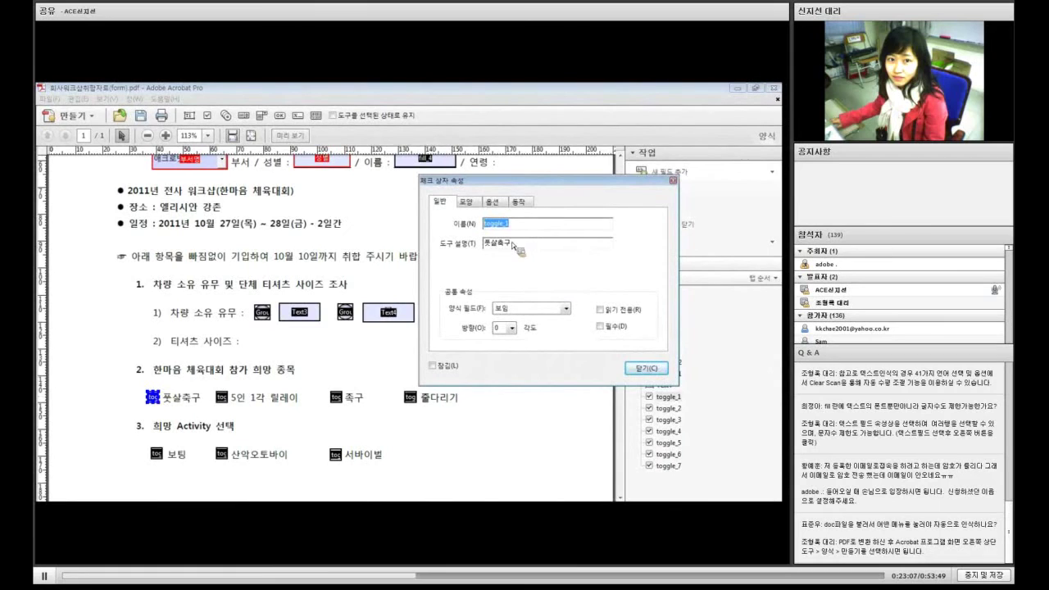
click(475, 205)
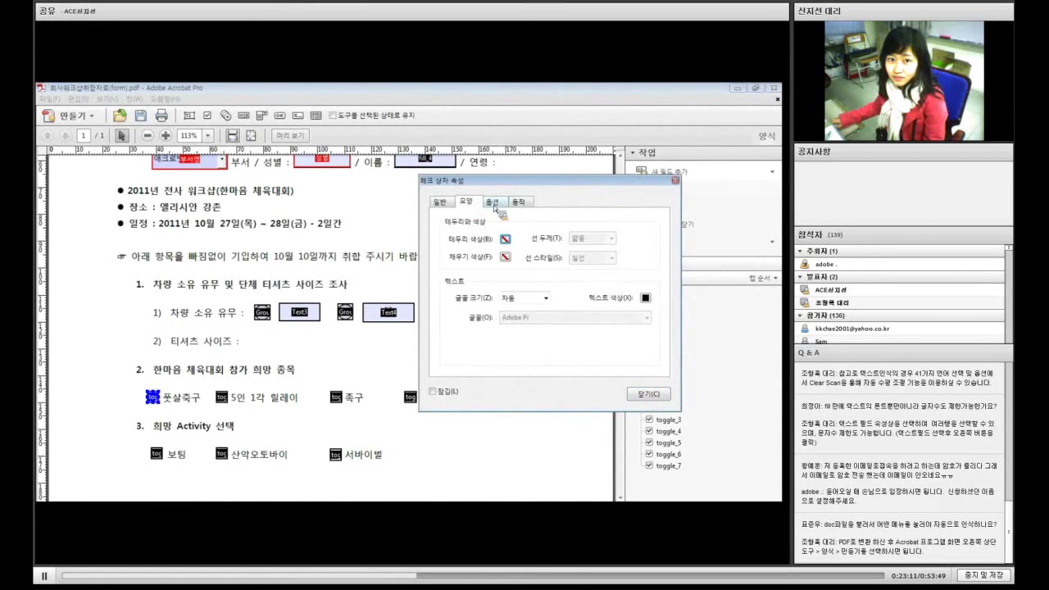
click(494, 204)
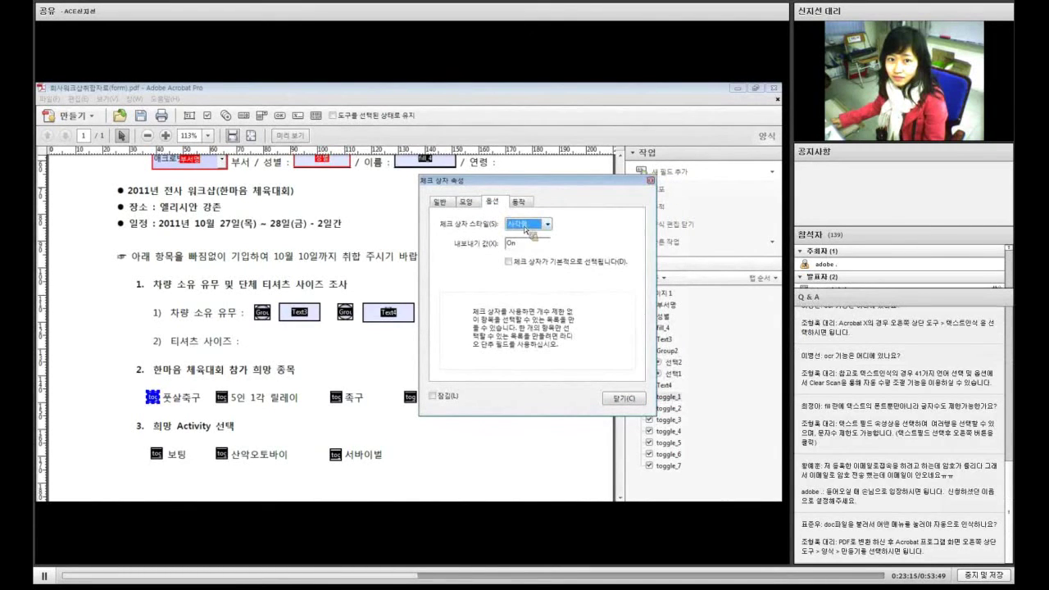
click(548, 225)
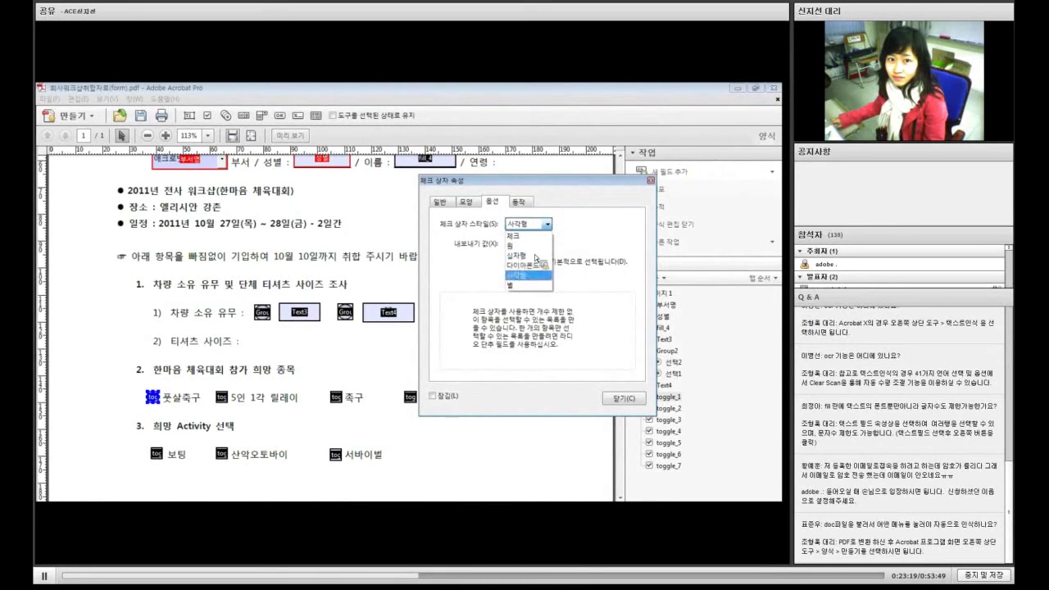
click(532, 283)
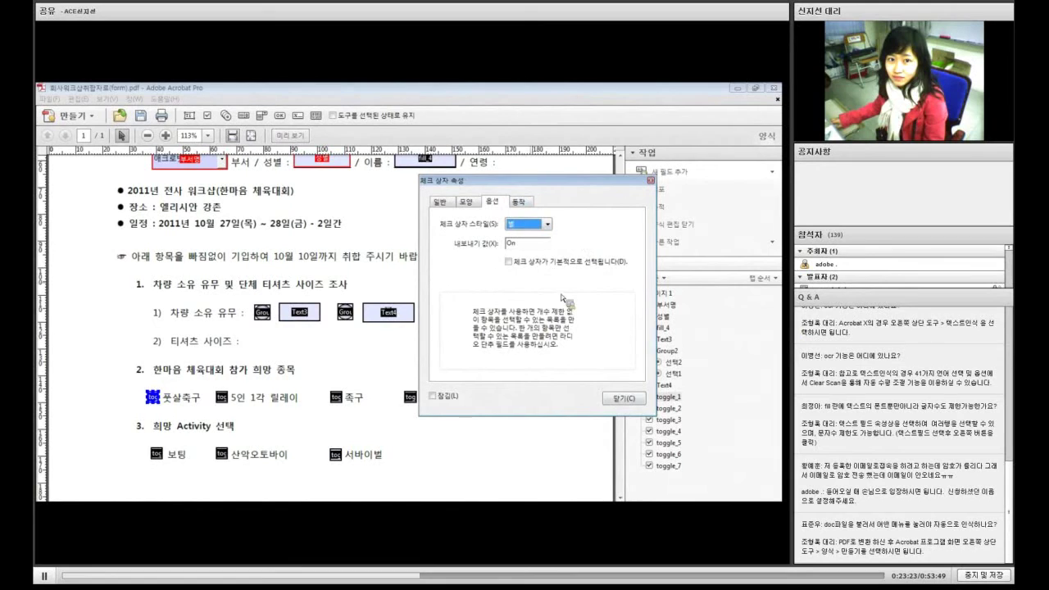
click(620, 399)
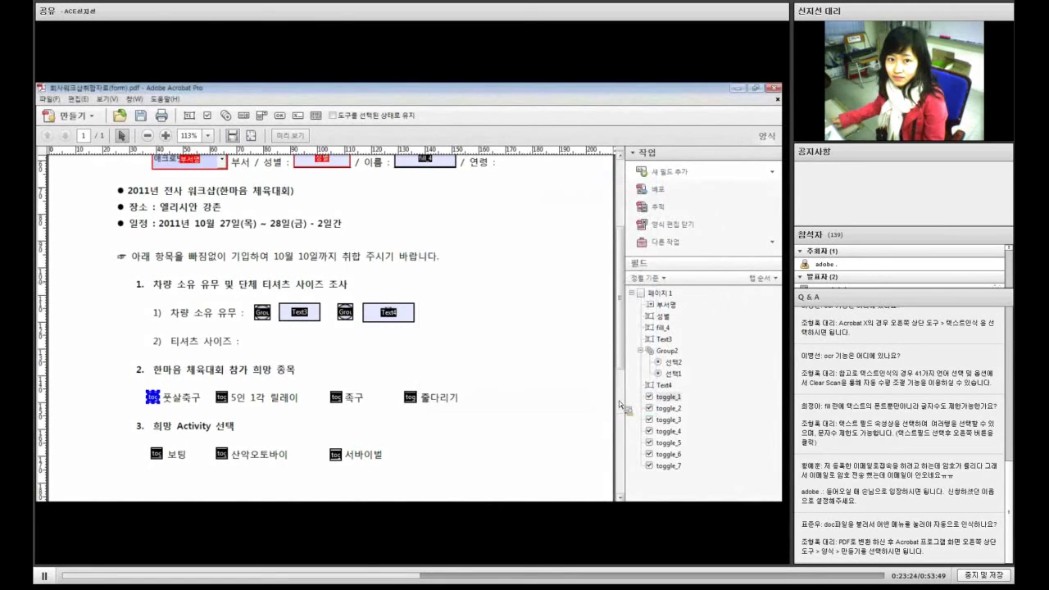
Set the check box style of the 5인 1각 릴레이 field to 체크.
double_click(221, 397)
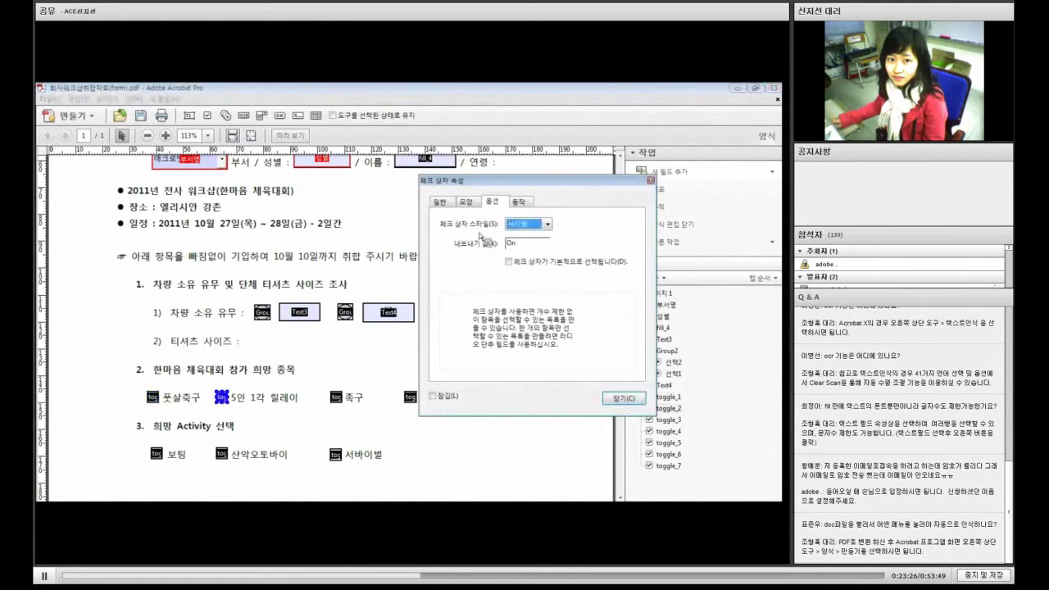
click(529, 223)
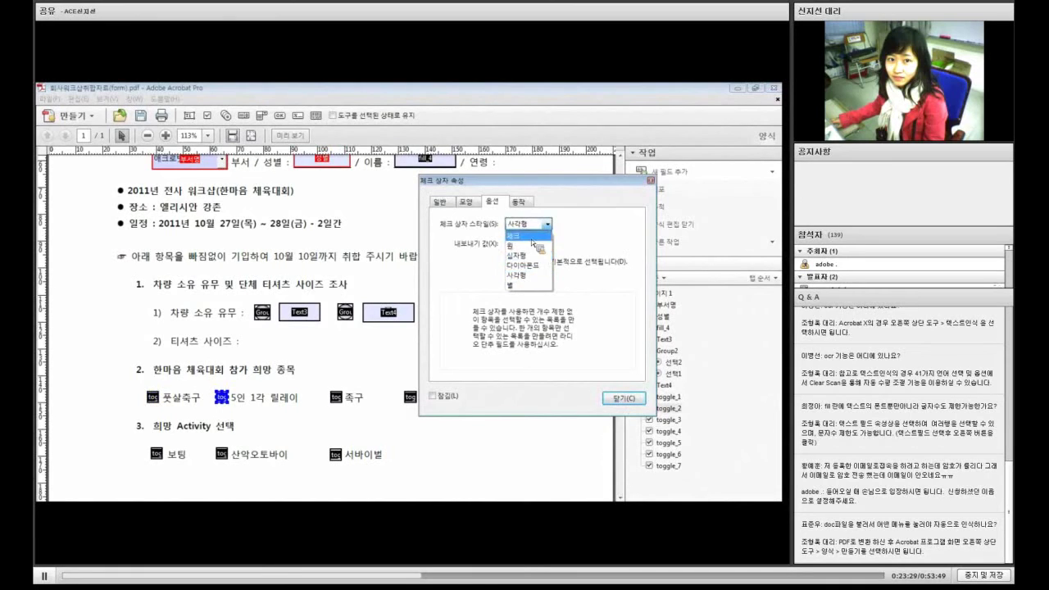
click(529, 236)
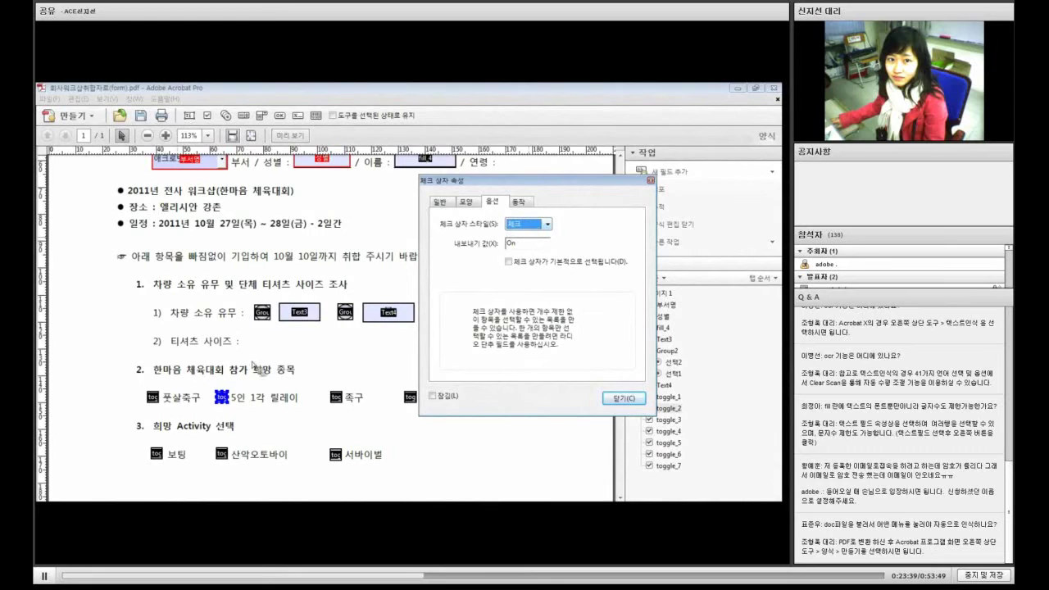
Examine the export value of the 5인 1각 릴레이 check box and close its properties.
click(528, 244)
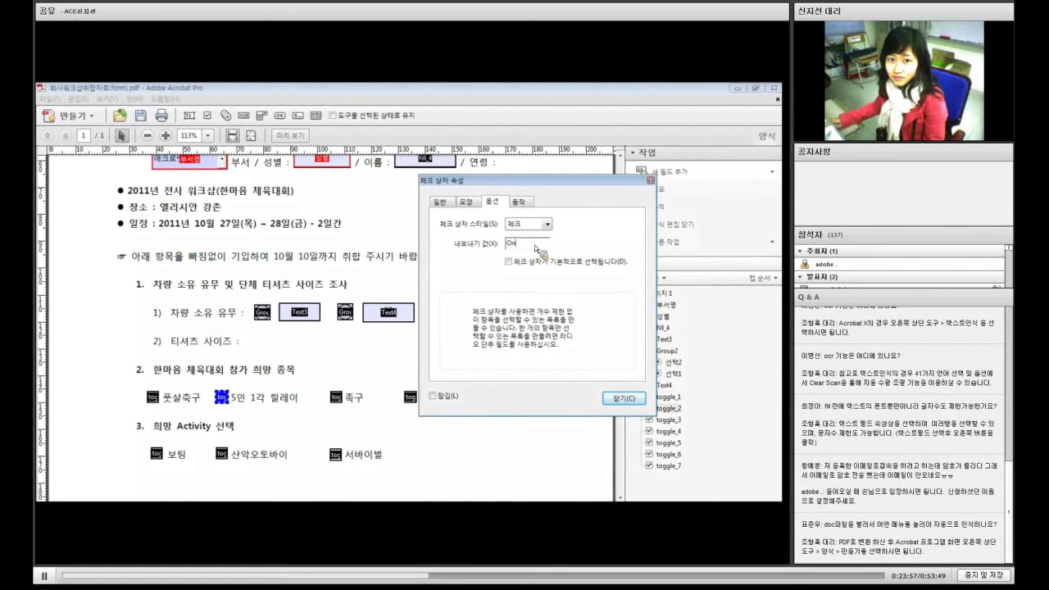
mouse_move(537, 249)
mouse_down()
mouse_move(509, 247)
mouse_move(532, 248)
mouse_up()
click(532, 249)
drag(542, 246, 507, 245)
click(527, 248)
double_click(518, 245)
click(523, 244)
drag(541, 248, 484, 252)
click(547, 249)
click(624, 398)
Set the check box style of the 족구 field to 다이아몬드 and close its properties.
double_click(337, 397)
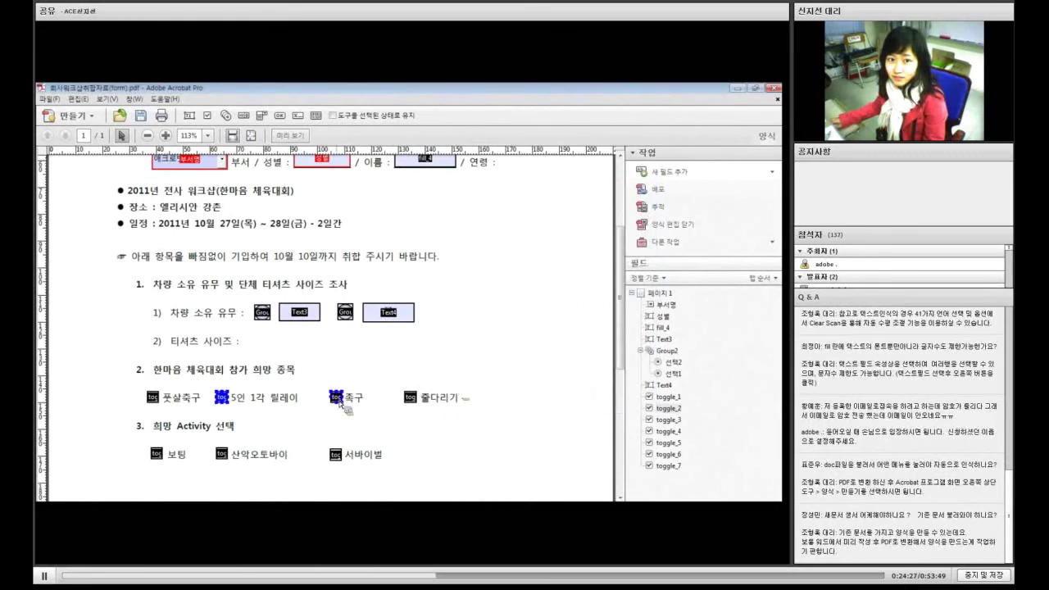
click(544, 224)
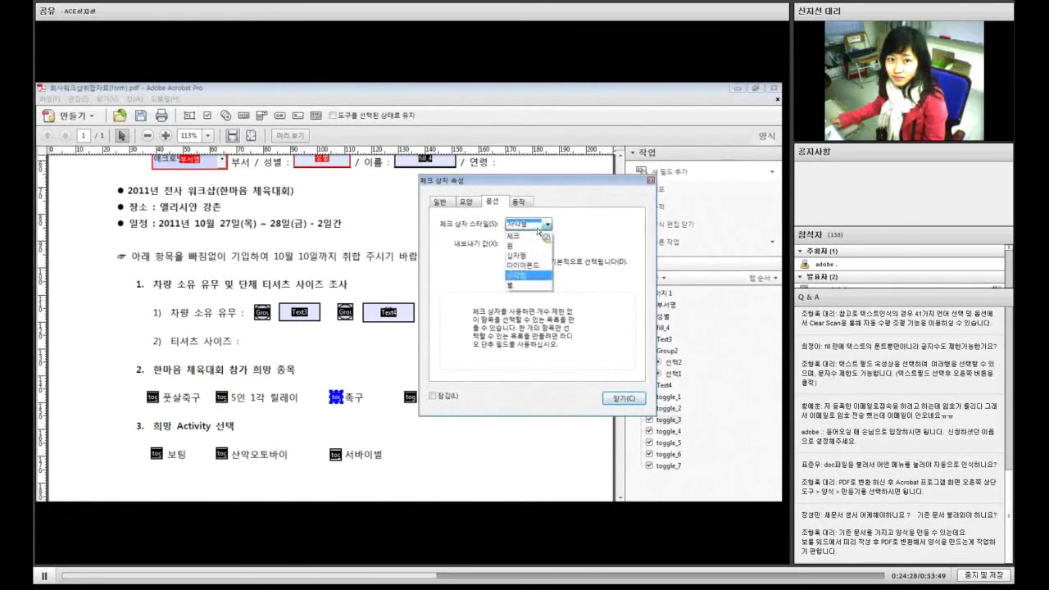
click(535, 256)
click(623, 398)
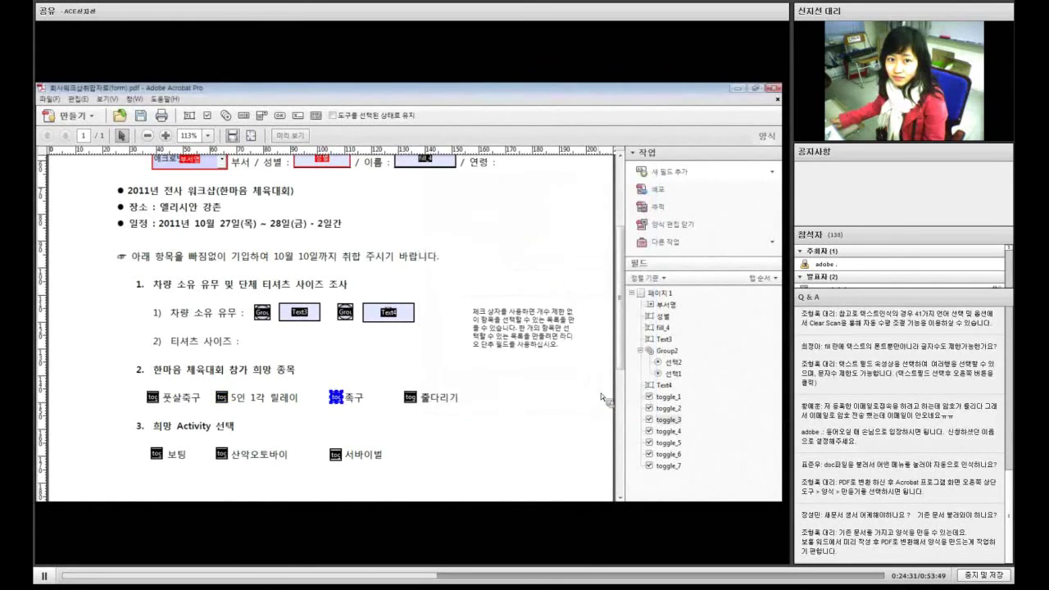
Set the check box style of the 줄다리기 field to 원 and close its properties.
double_click(409, 397)
click(540, 224)
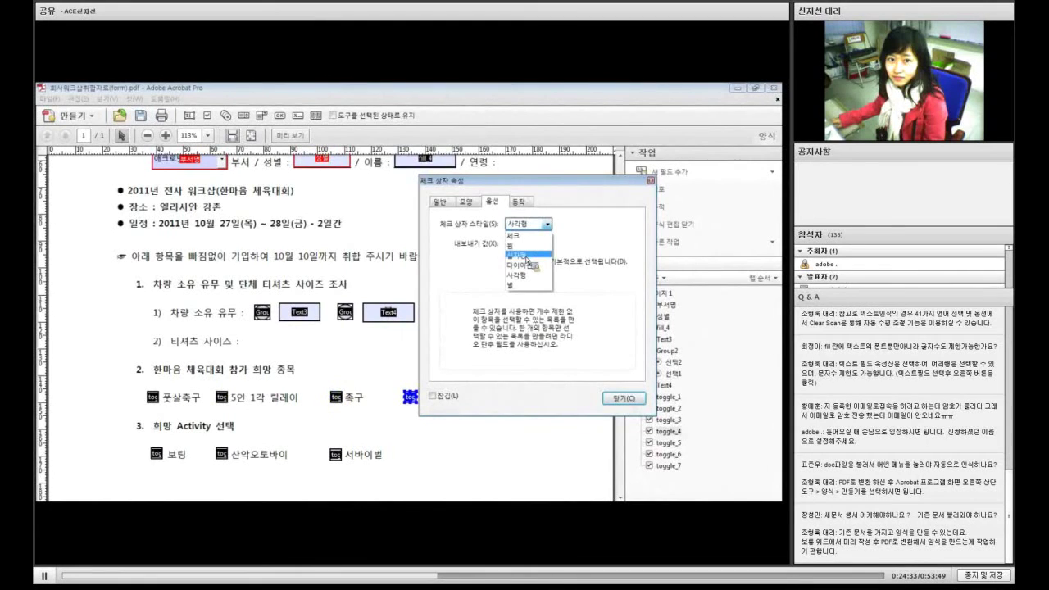
click(529, 244)
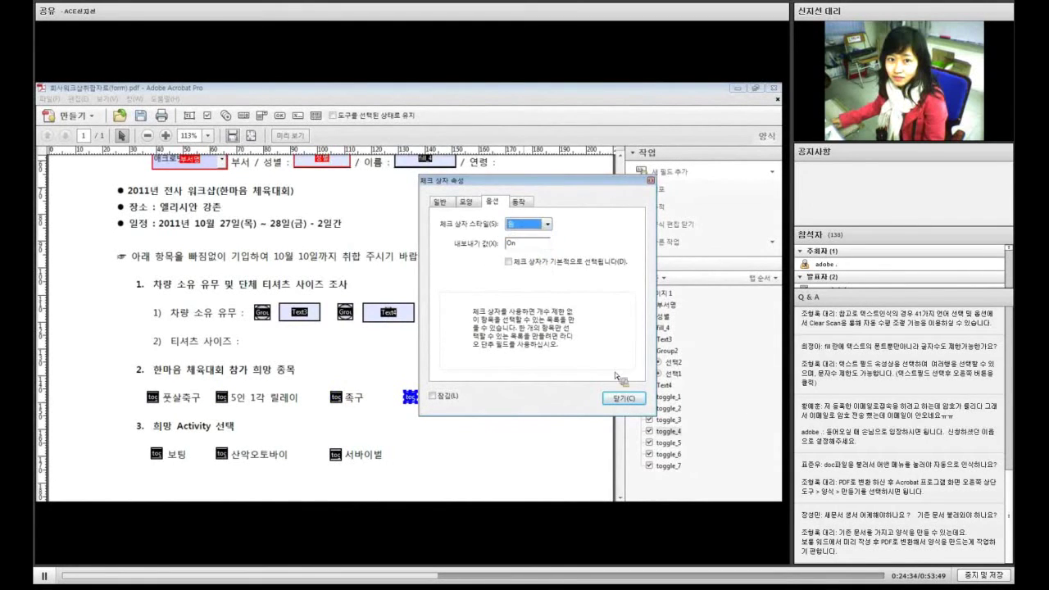
click(624, 399)
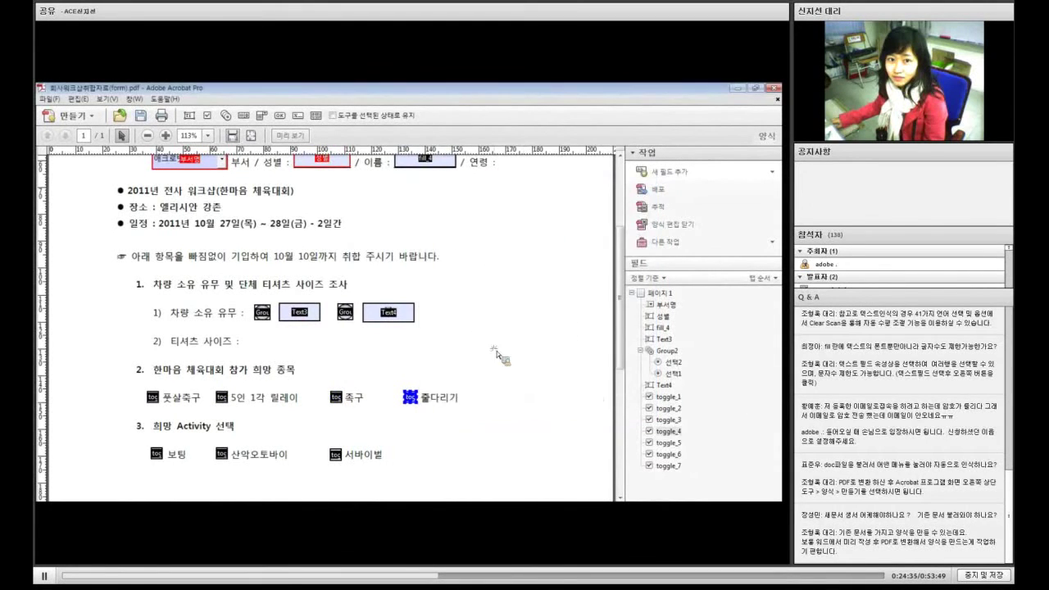
Preview the form and tick the 풋살축구, 5인 1각 릴레이, 족구 and 줄다리기 check boxes to test their styles.
click(284, 140)
scroll(490, 384, down, 1)
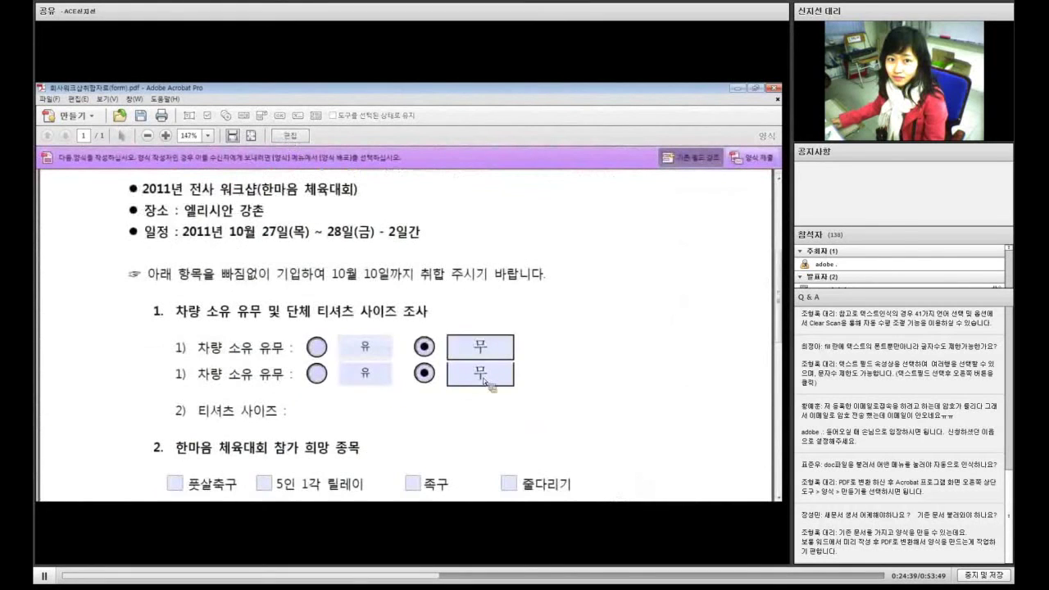
scroll(487, 383, down, 3)
click(175, 379)
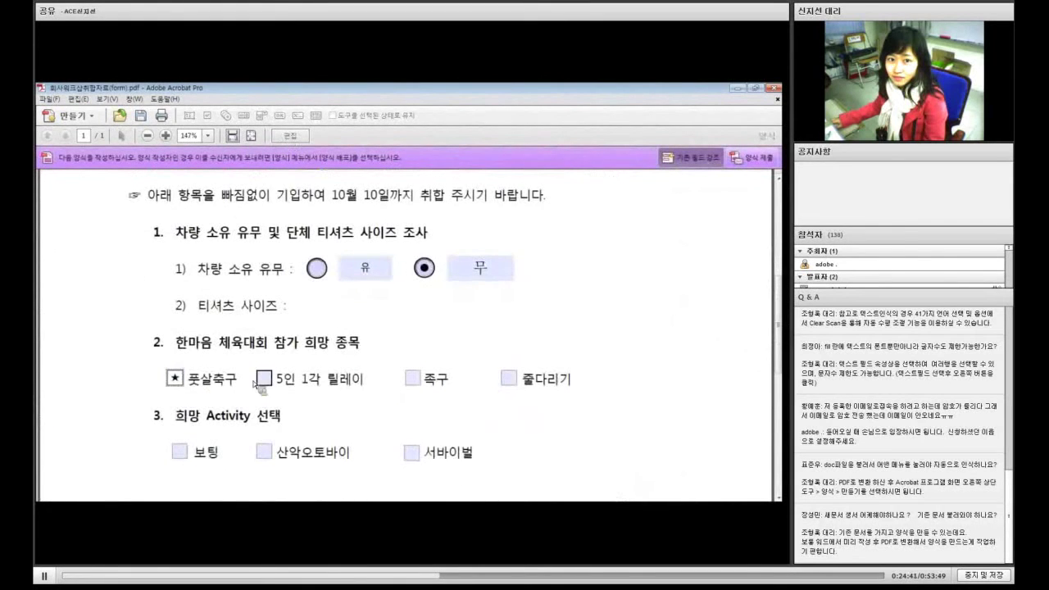
click(263, 380)
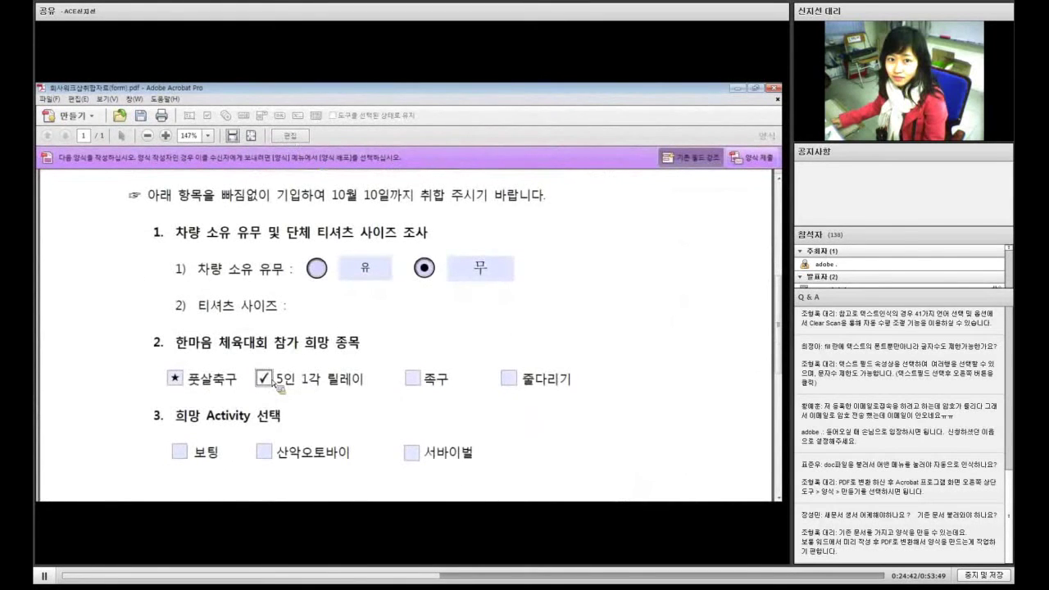
click(415, 380)
click(508, 378)
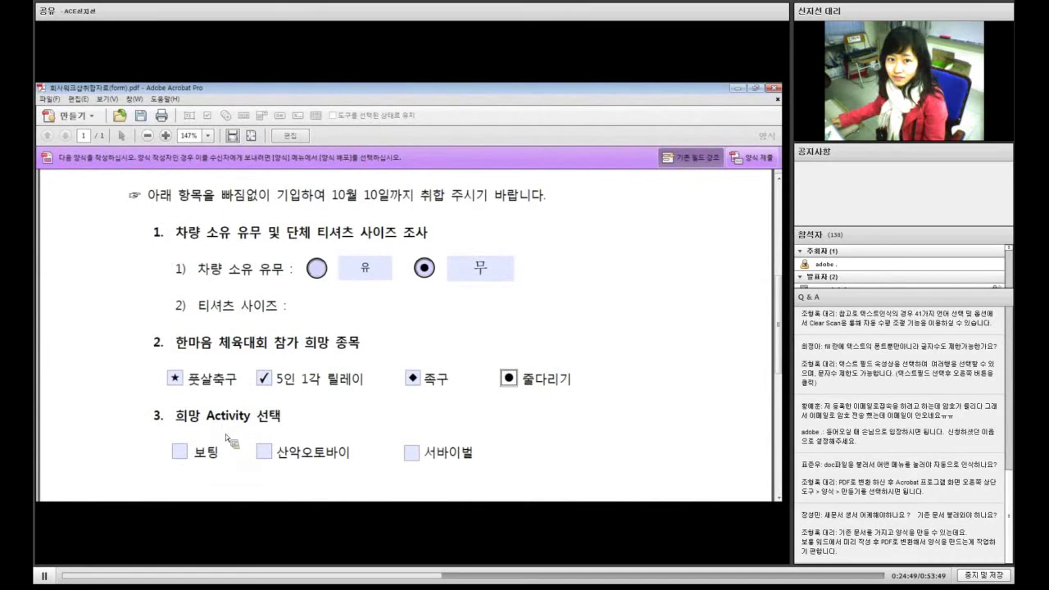
Test the 서바이벌, 보팅 and 산악오토바이 check boxes in the form preview.
click(414, 455)
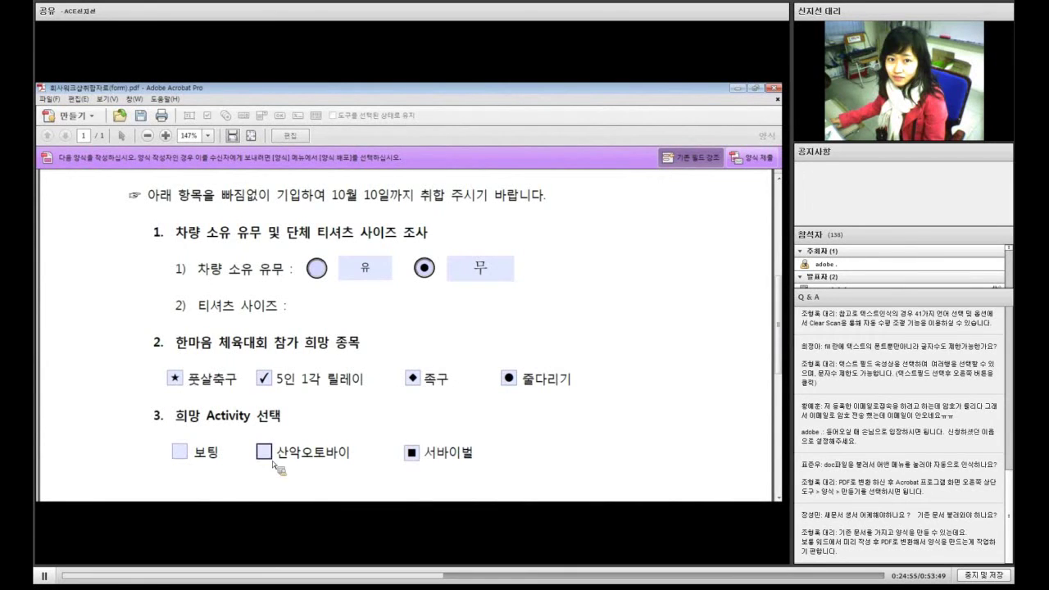
click(179, 451)
click(264, 451)
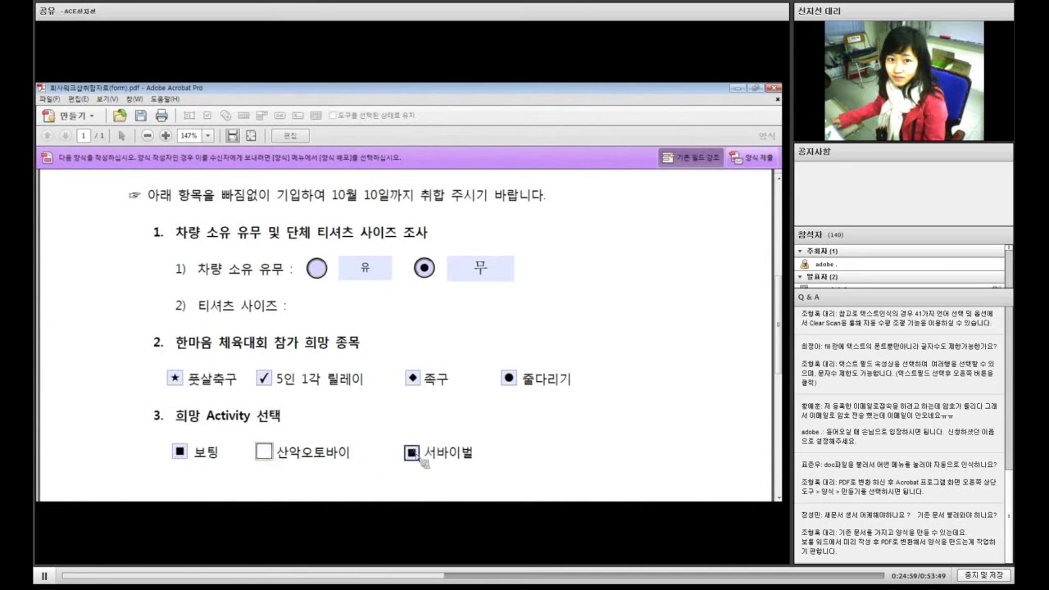
Clear the 서바이벌, 5인 1각 릴레이, 족구 and 줄다리기 check boxes and return to form editing.
click(412, 452)
click(264, 378)
click(412, 377)
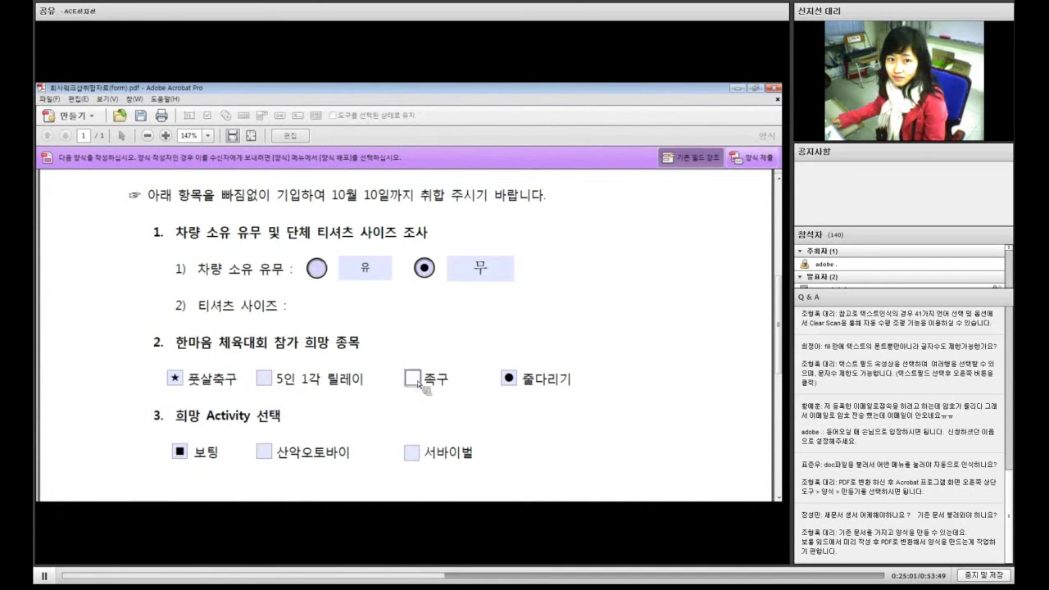
click(509, 377)
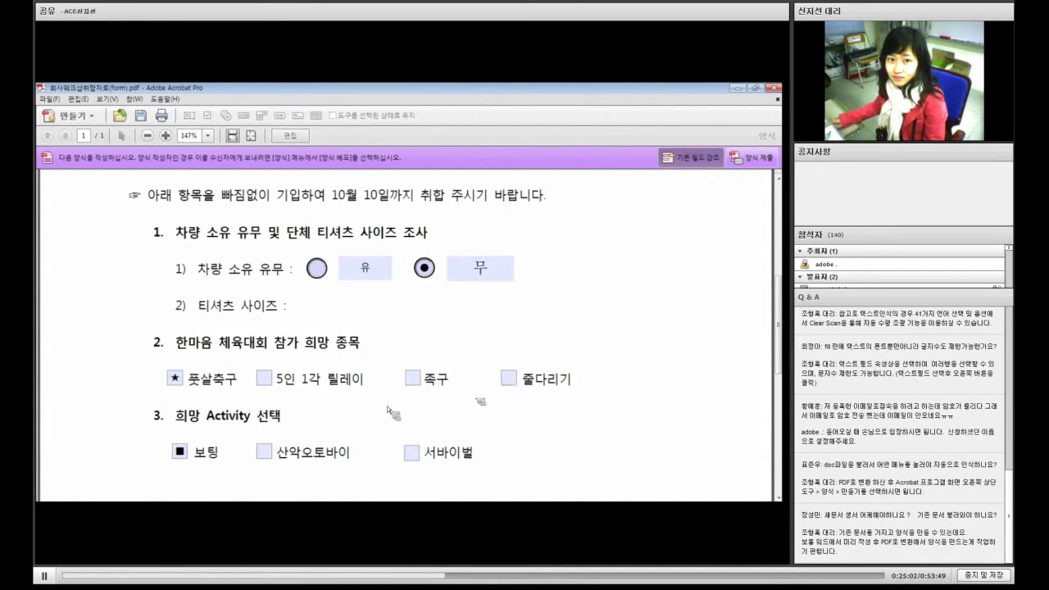
click(290, 136)
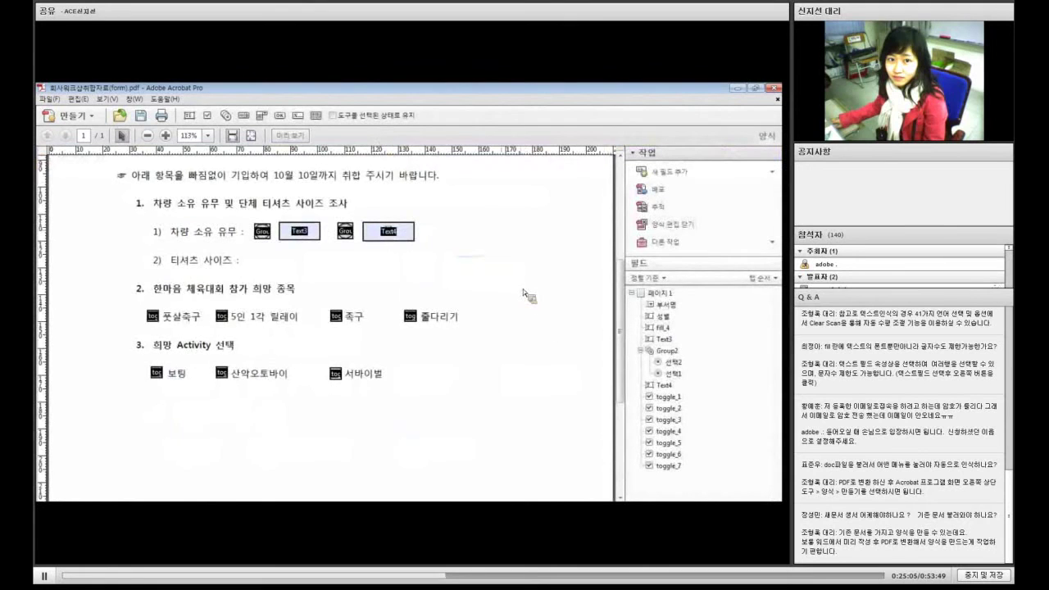
Add a button field centred below the 희망 Activity 선택 check boxes.
scroll(489, 283, up, 6)
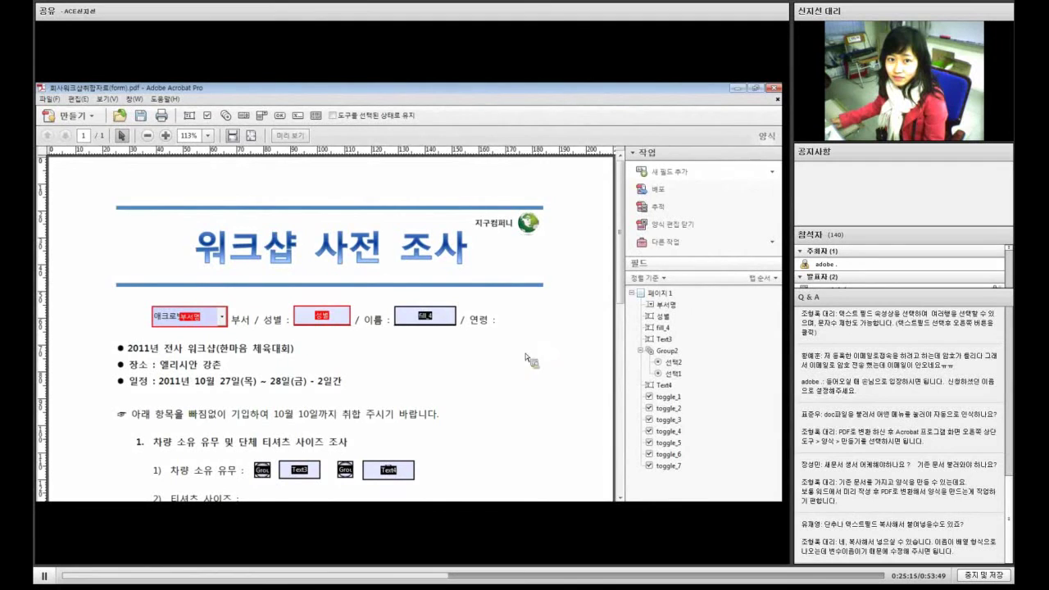
scroll(492, 375, down, 2)
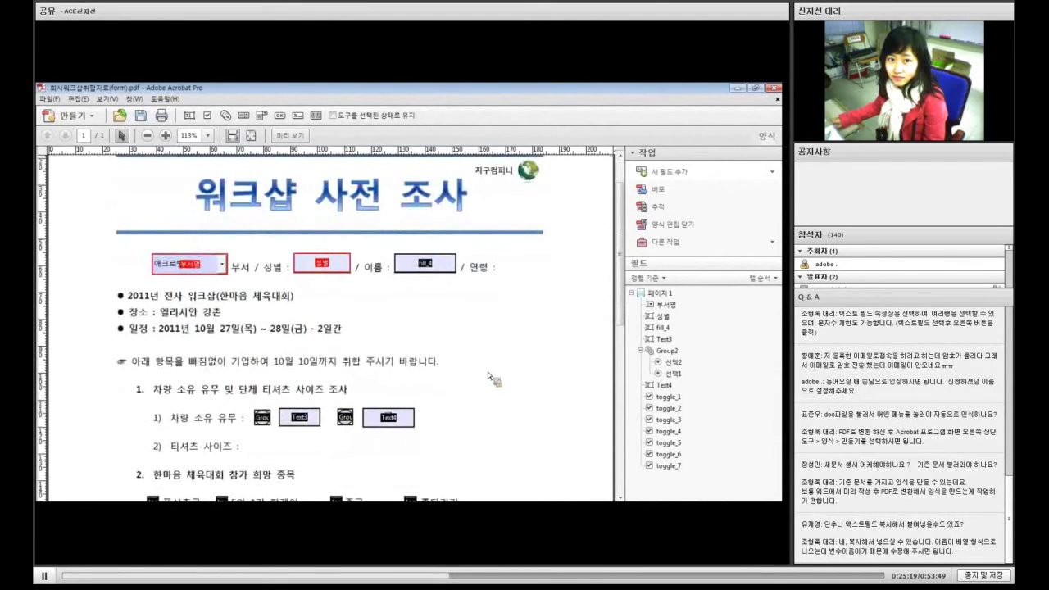
scroll(489, 373, down, 5)
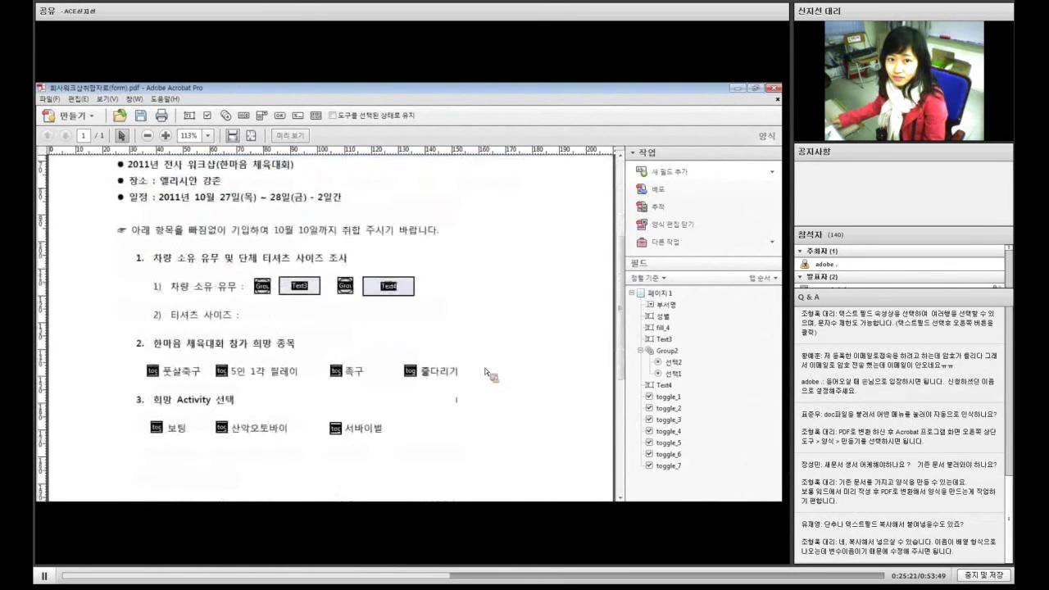
scroll(489, 373, down, 5)
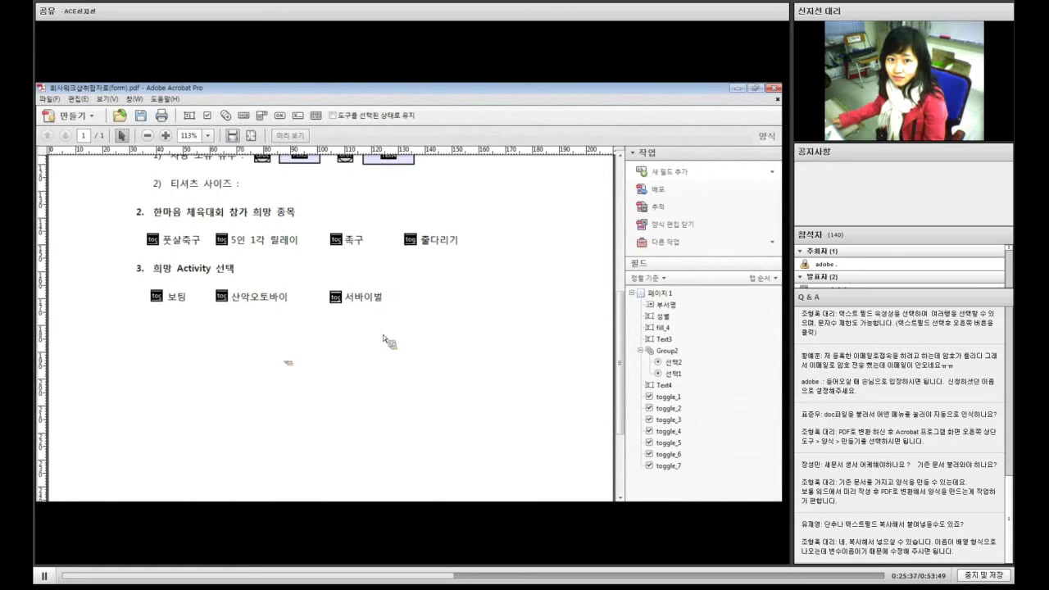
click(683, 173)
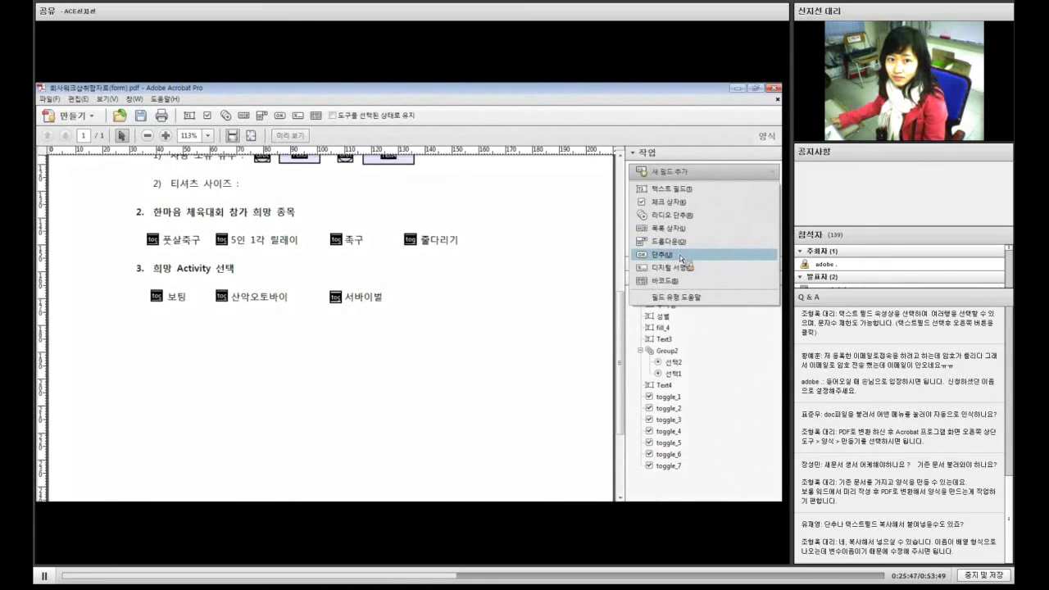
click(680, 255)
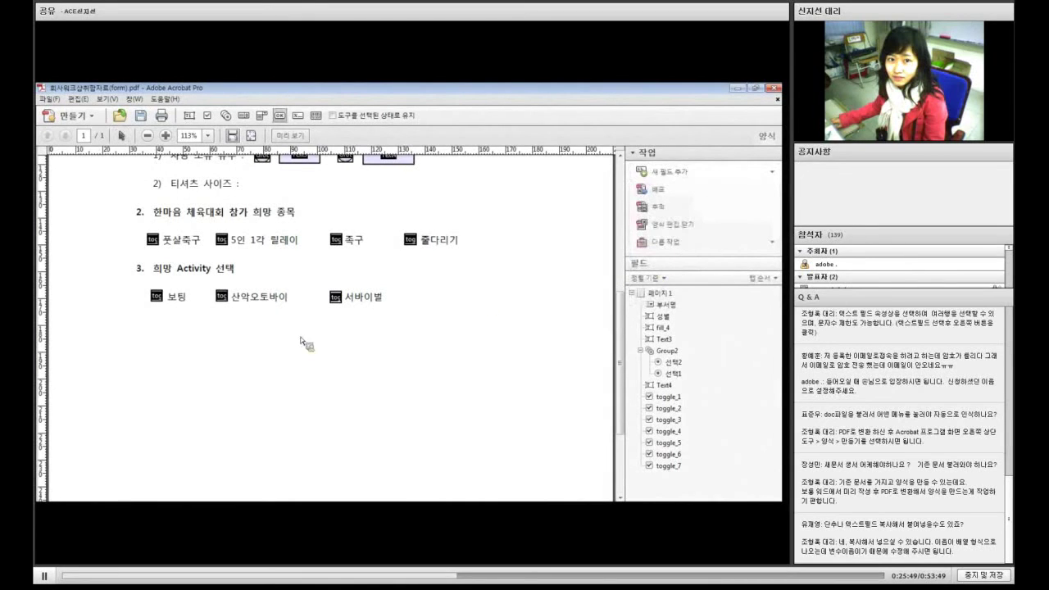
drag(277, 331, 393, 355)
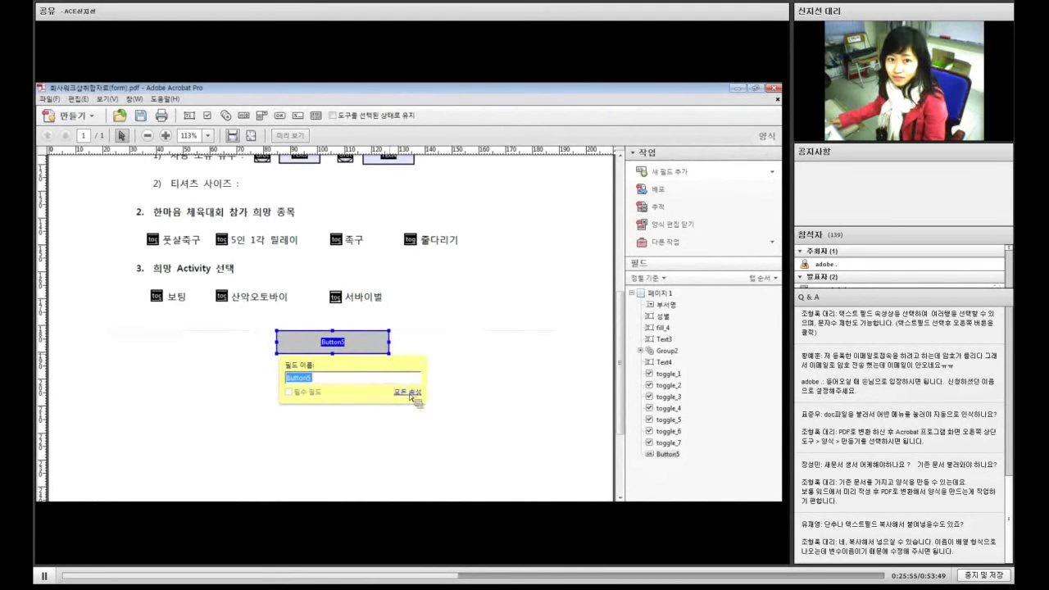
Name the new button field 제출단추 in its properties.
click(408, 392)
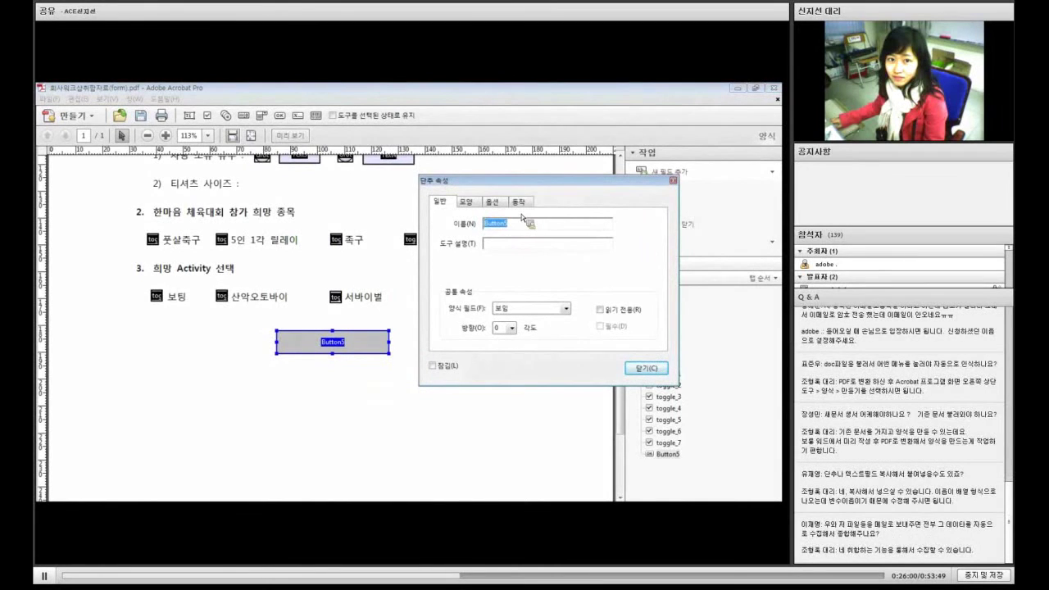
text(제출단추)
click(467, 202)
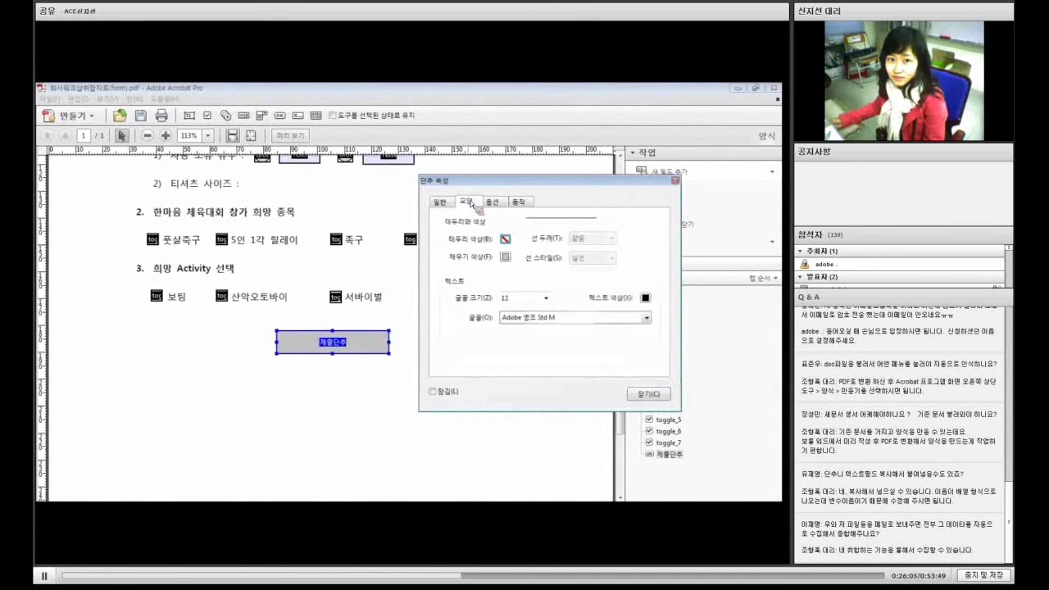
click(441, 201)
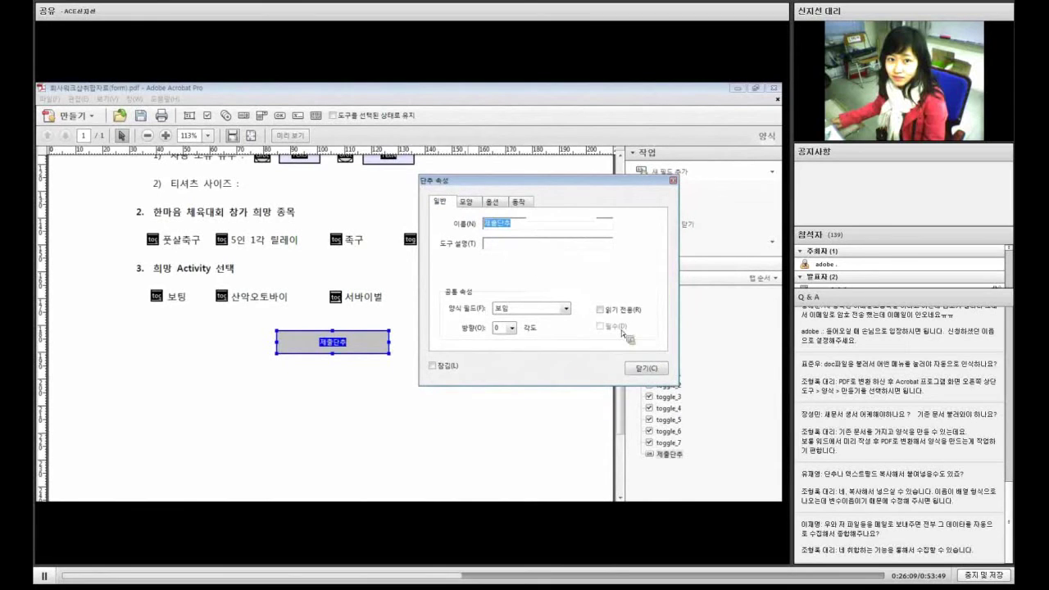
Set the button text to font size 8 and the font 맑은 고딕.
click(474, 204)
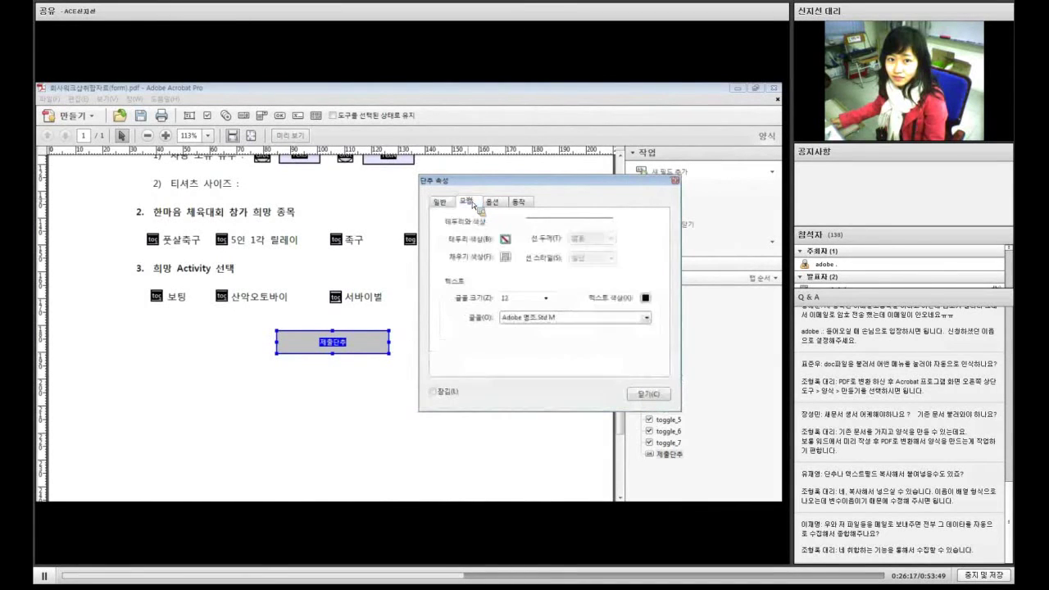
click(545, 297)
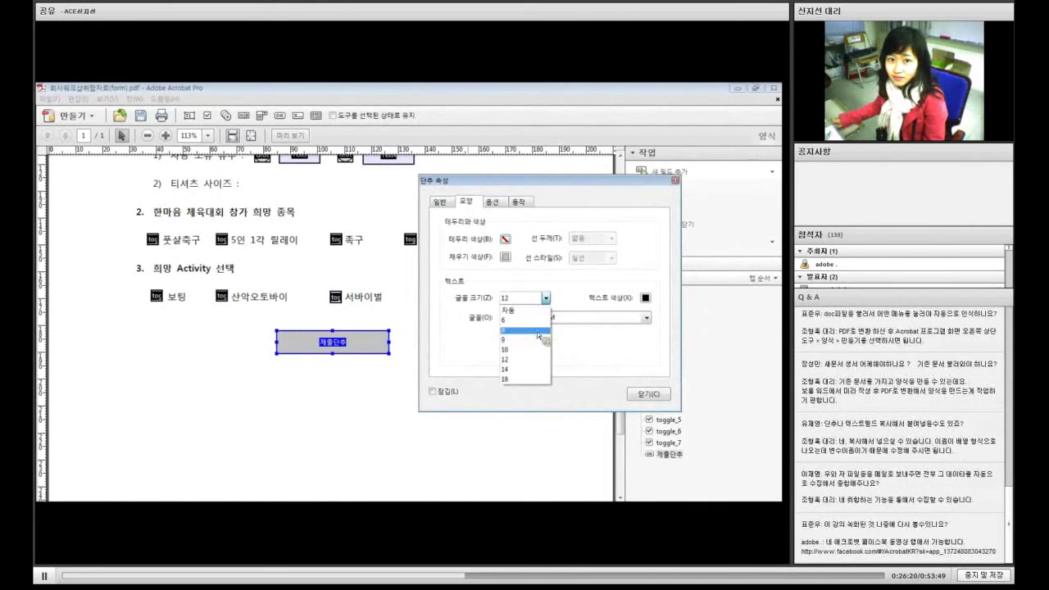
click(538, 330)
click(647, 318)
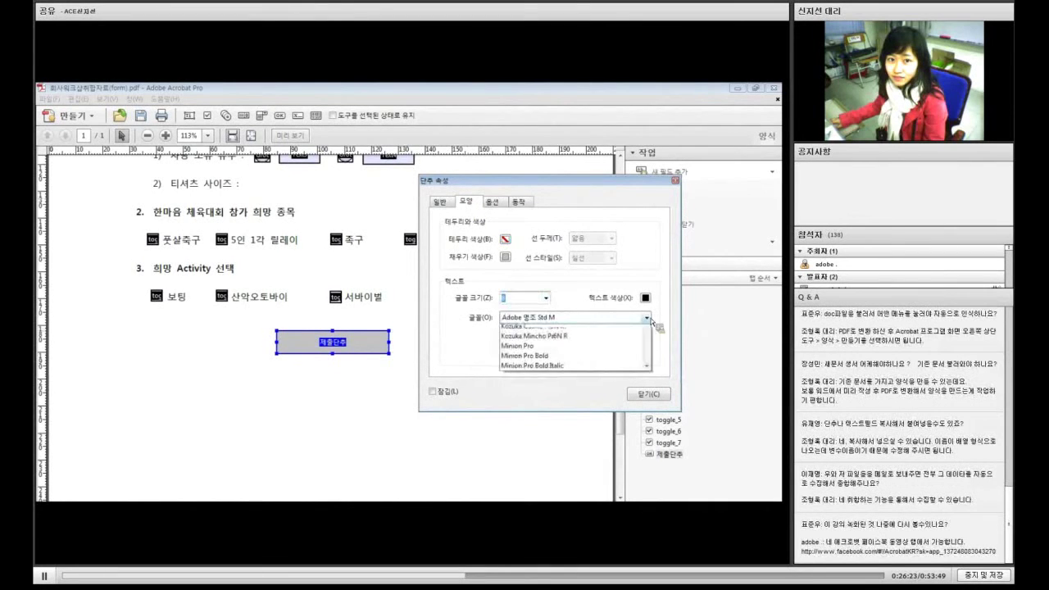
scroll(653, 412, down, 5)
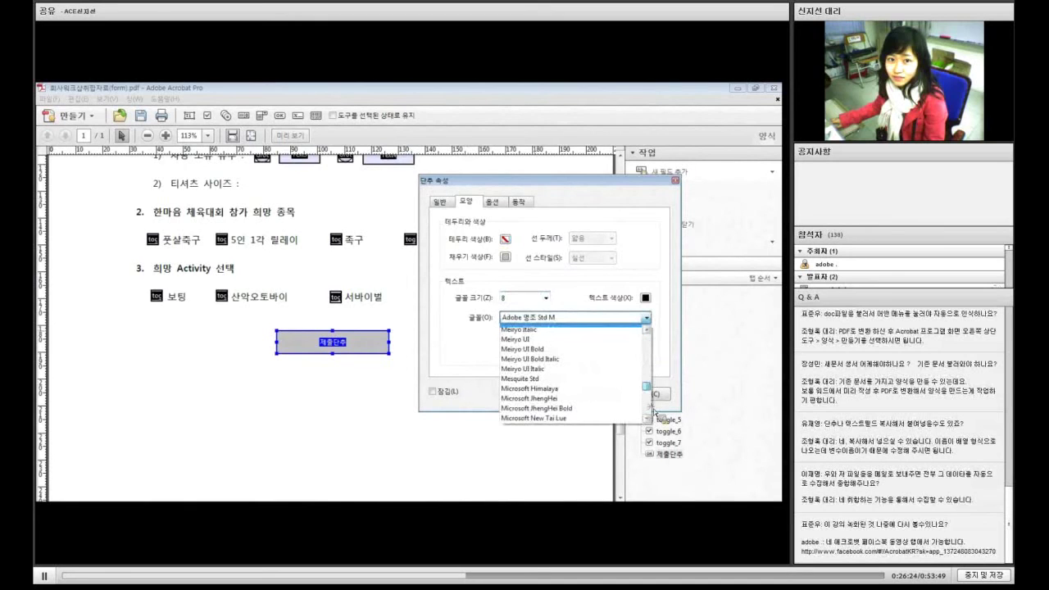
scroll(557, 397, down, 10)
scroll(557, 397, down, 2)
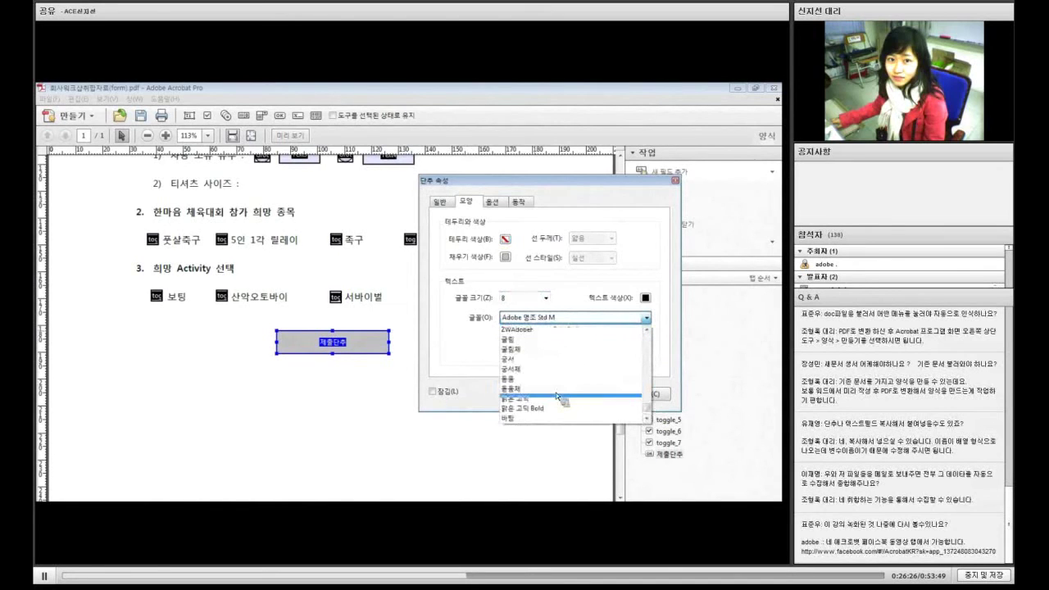
click(557, 399)
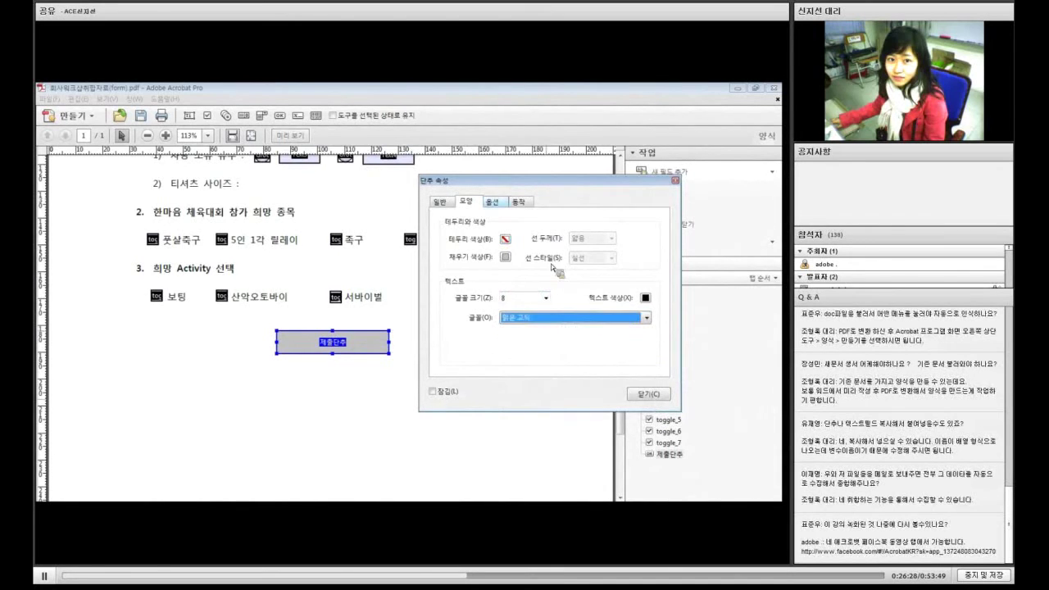
Review the button's layout choices, keeping 레이블만, and set its behavior to 밀어내기.
click(491, 201)
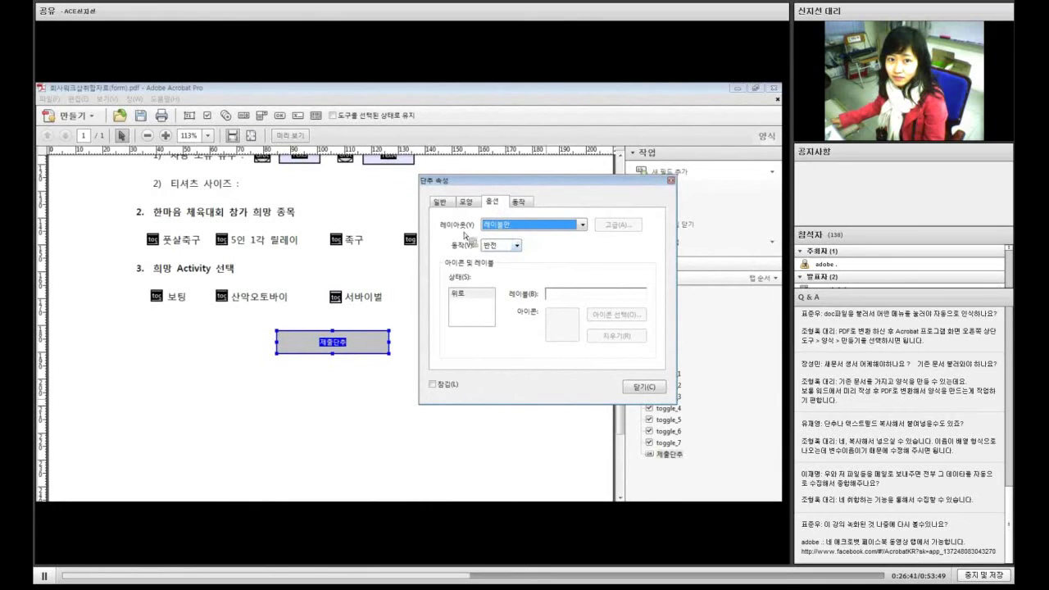
click(583, 225)
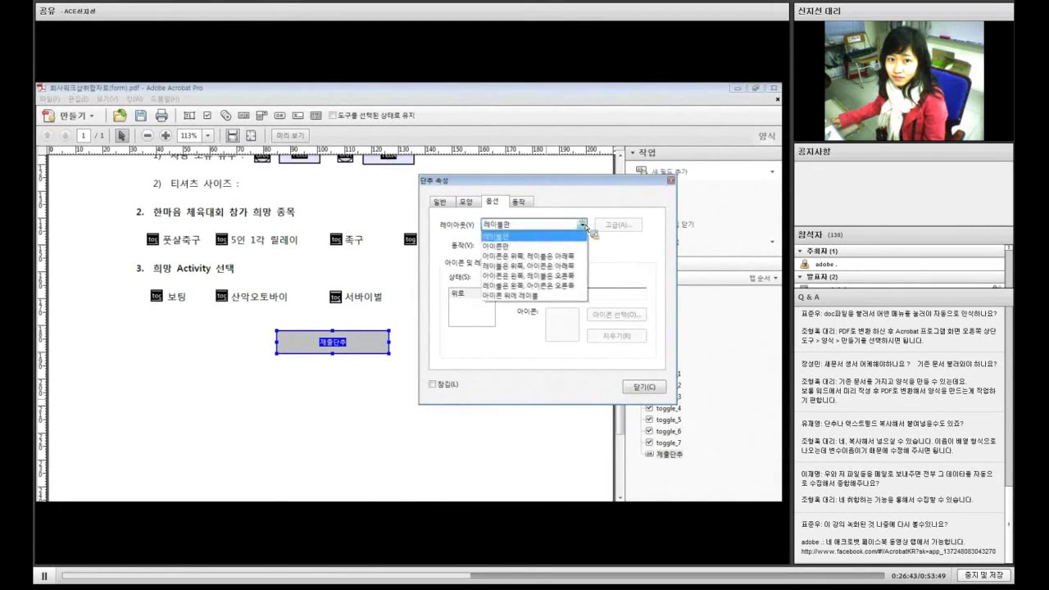
click(588, 229)
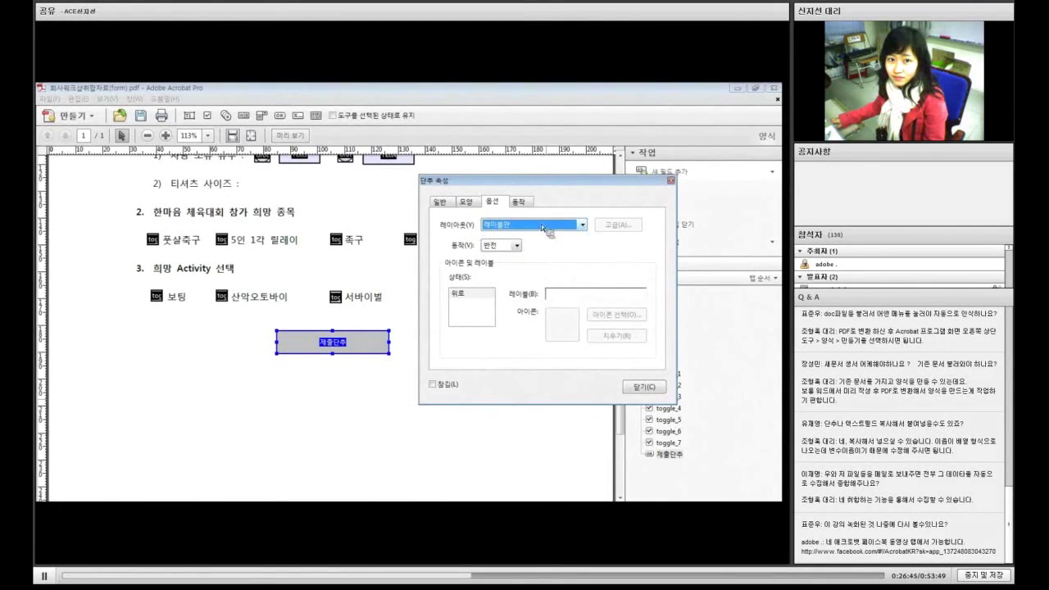
click(515, 247)
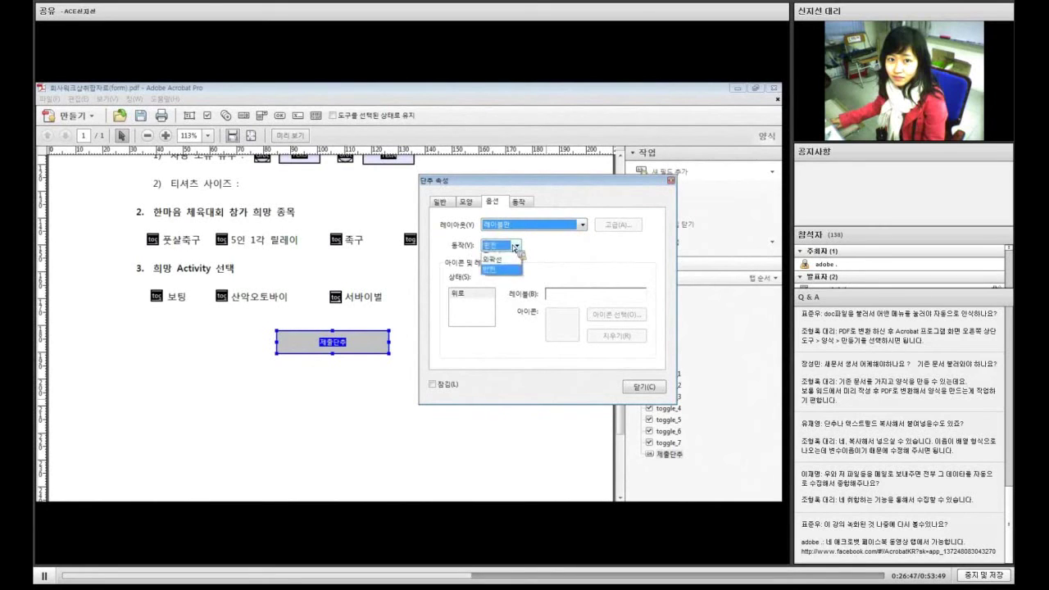
click(517, 248)
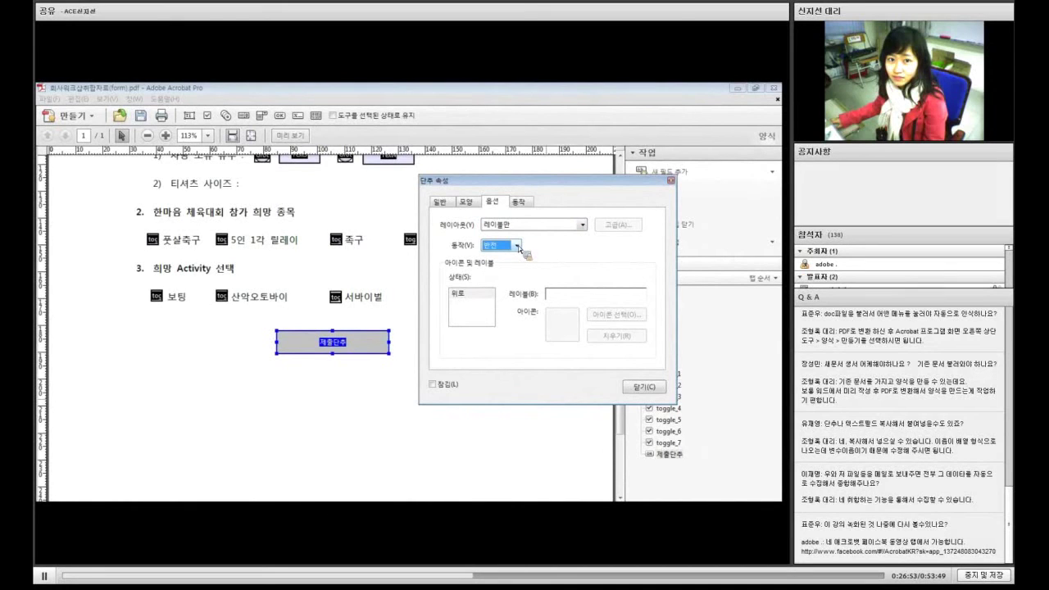
click(517, 246)
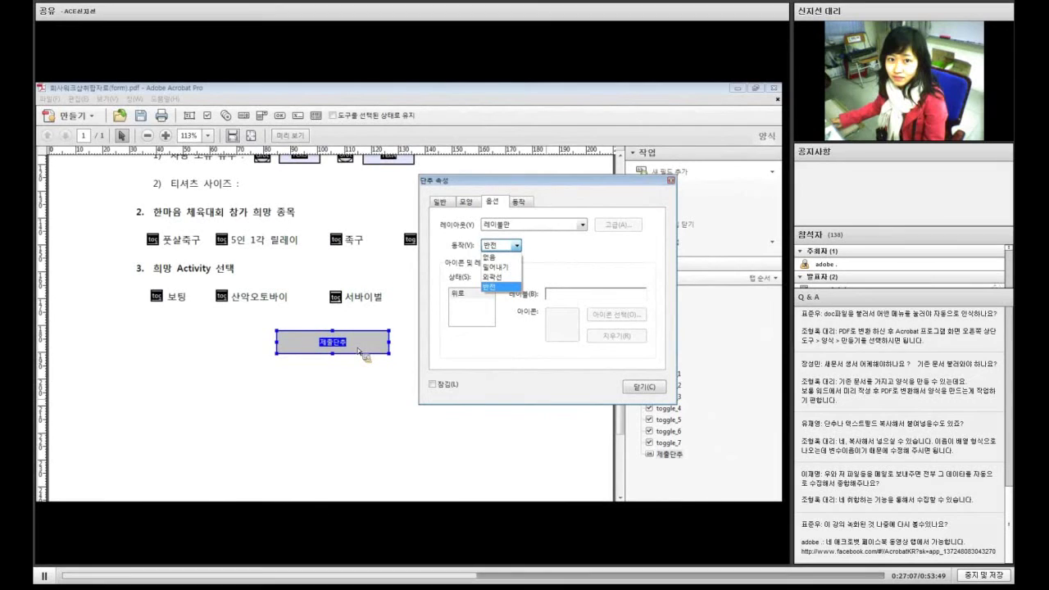
click(502, 268)
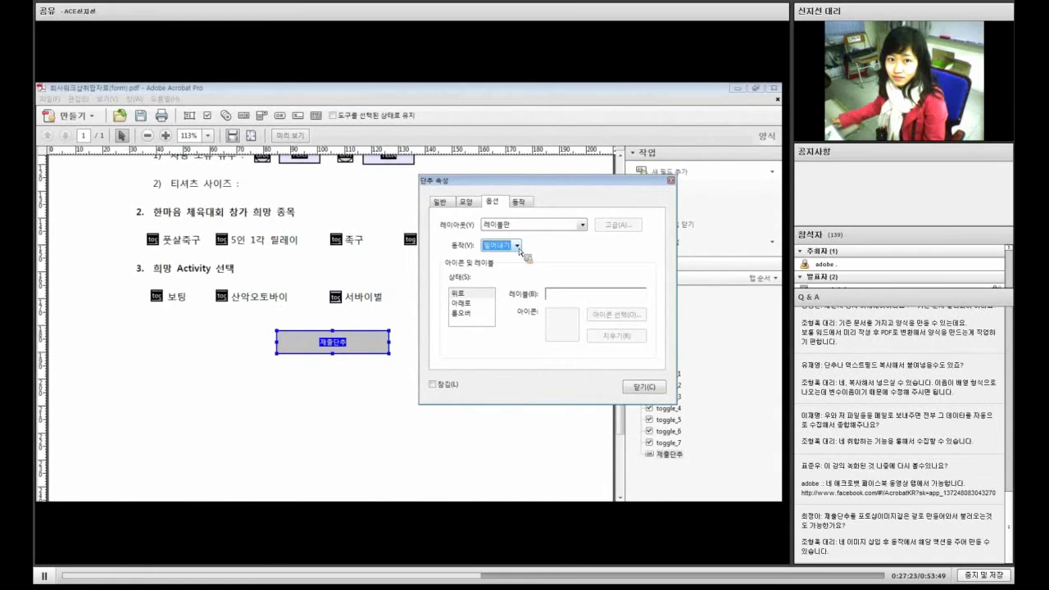
Enter 제출하기 as the button's label and close its properties.
click(562, 295)
text(제출하기)
click(518, 201)
click(492, 201)
click(472, 203)
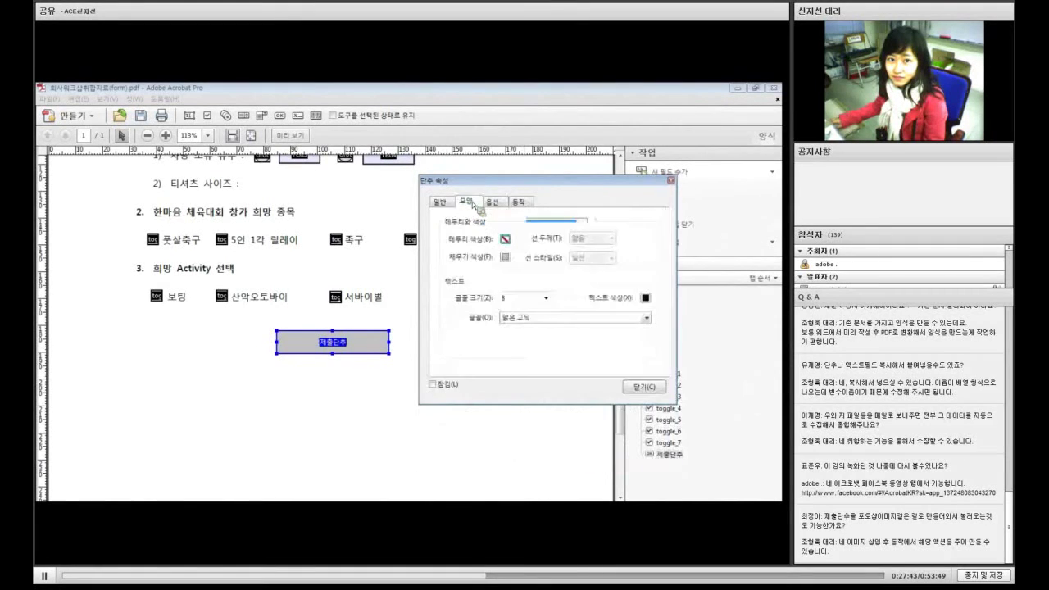
click(440, 201)
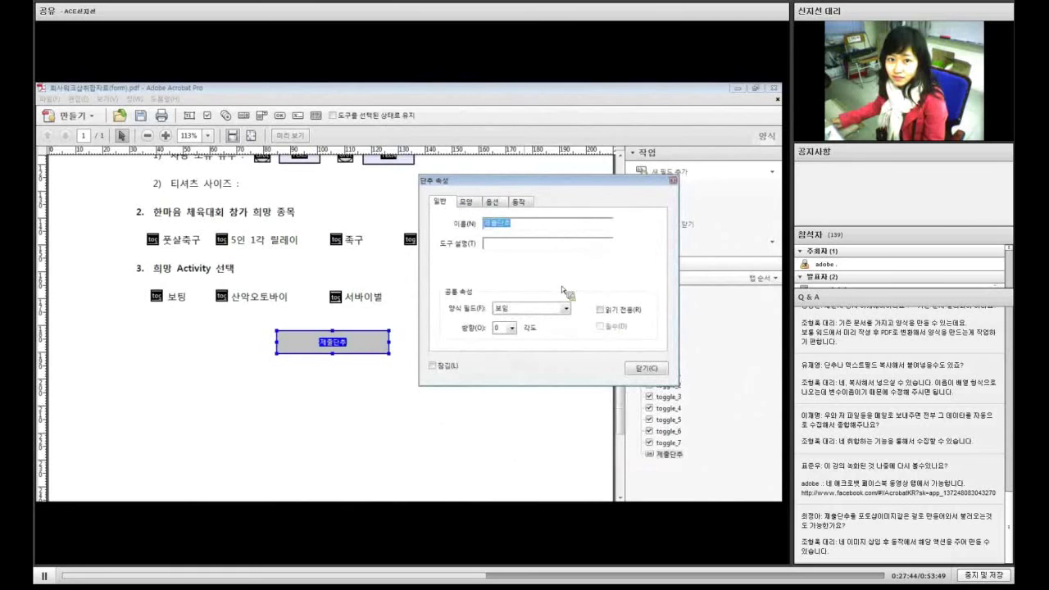
click(646, 369)
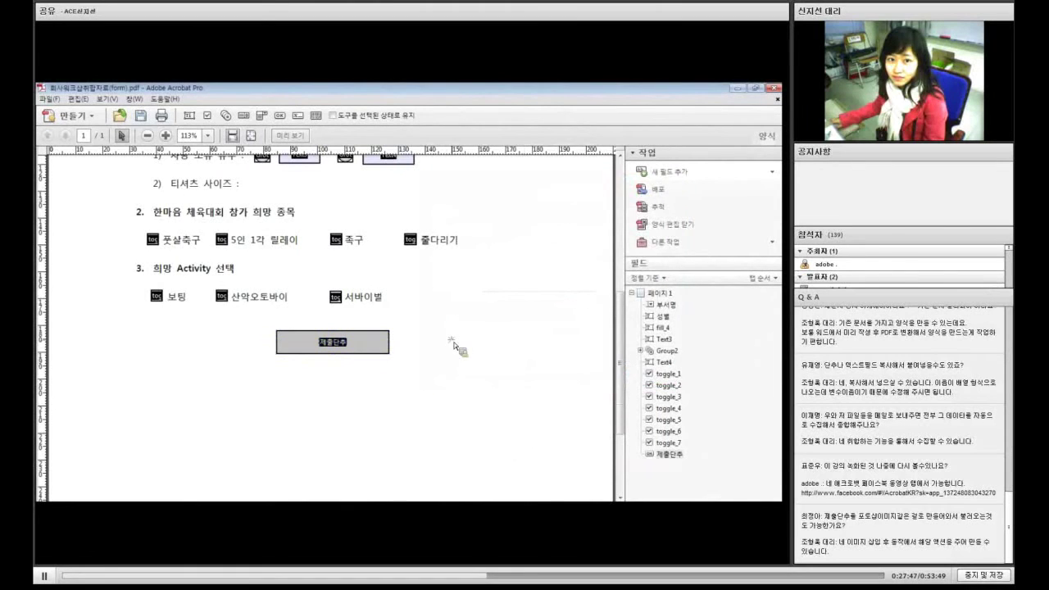
Preview the form, test the 제출하기 button, and return to form editing.
click(297, 159)
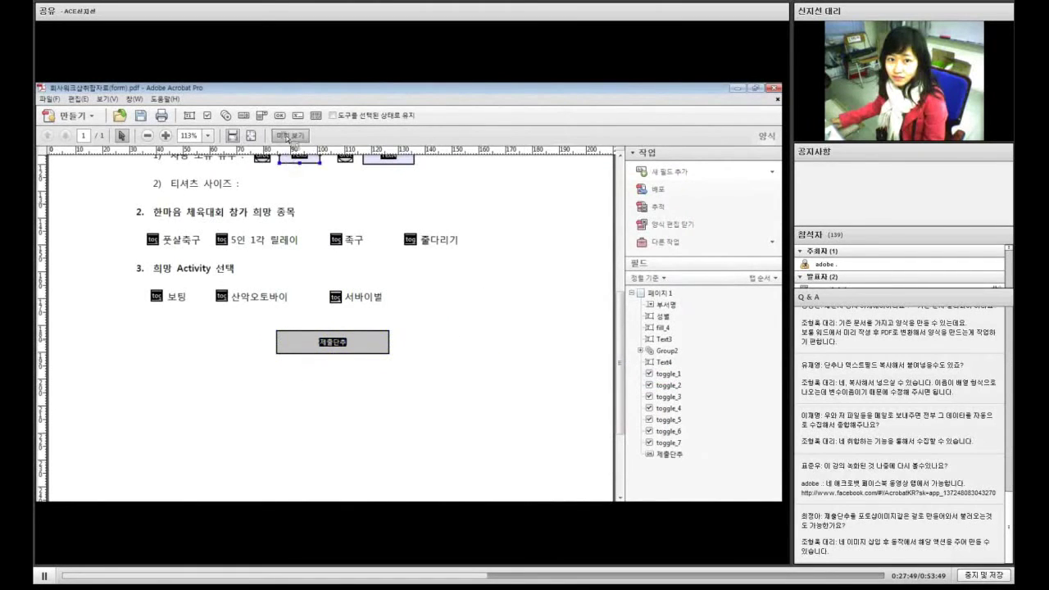
click(288, 136)
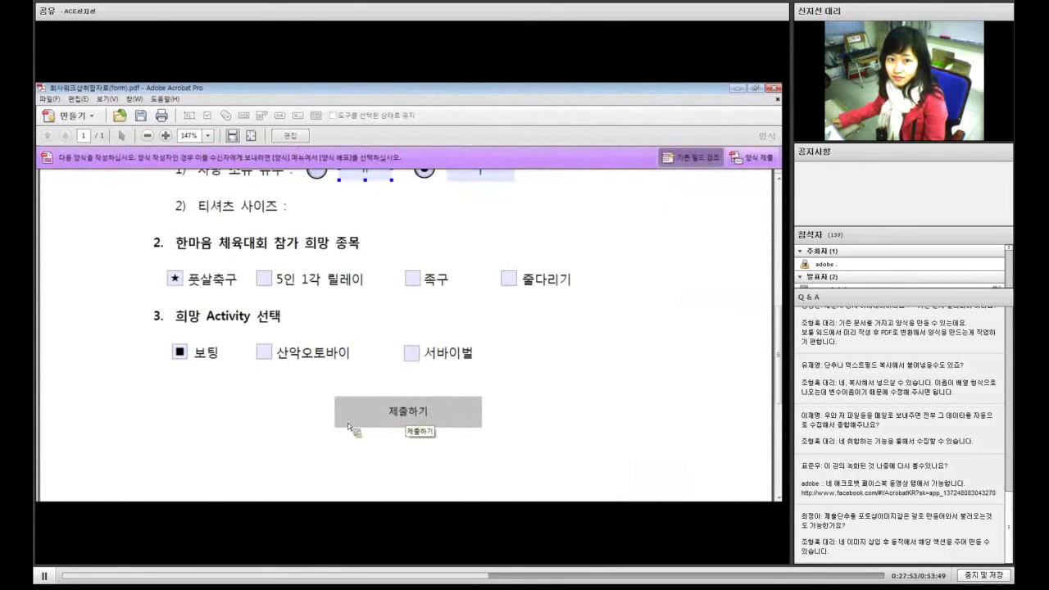
click(423, 413)
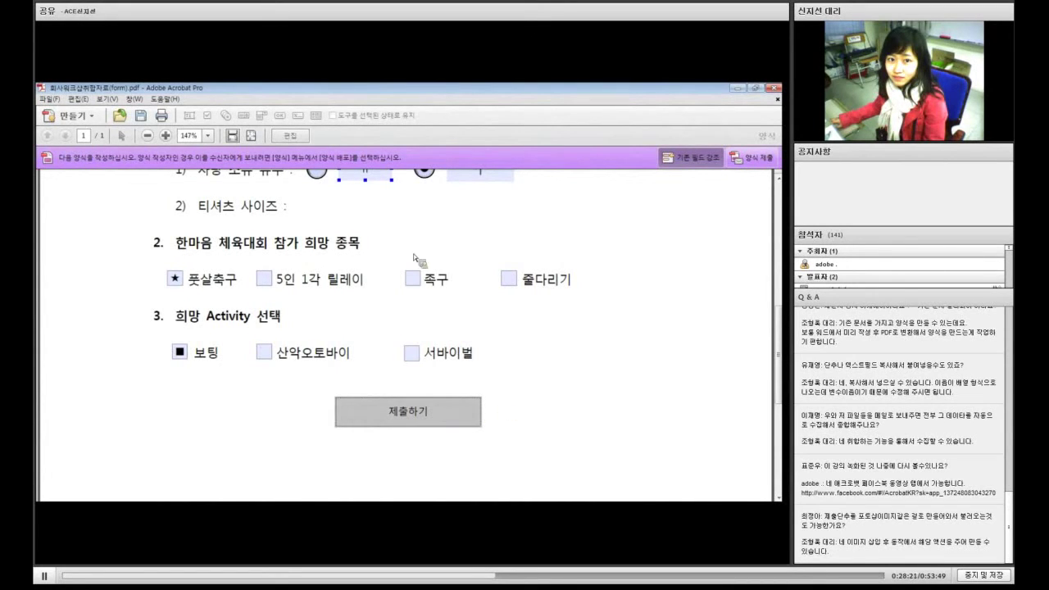
click(296, 136)
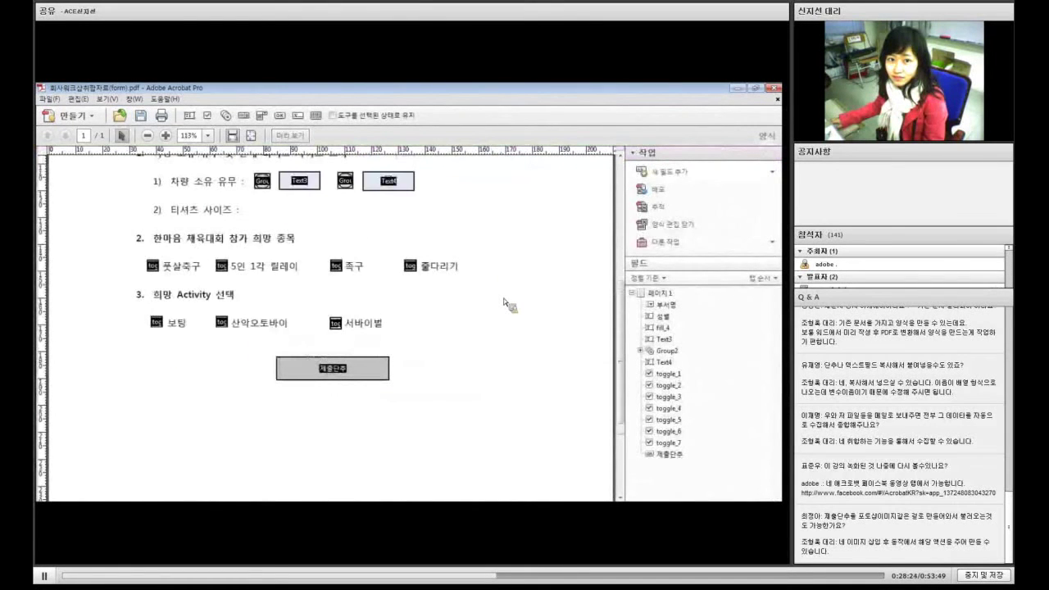
Sort the form's field list alphabetically and switch it back to tab order.
scroll(506, 304, up, 6)
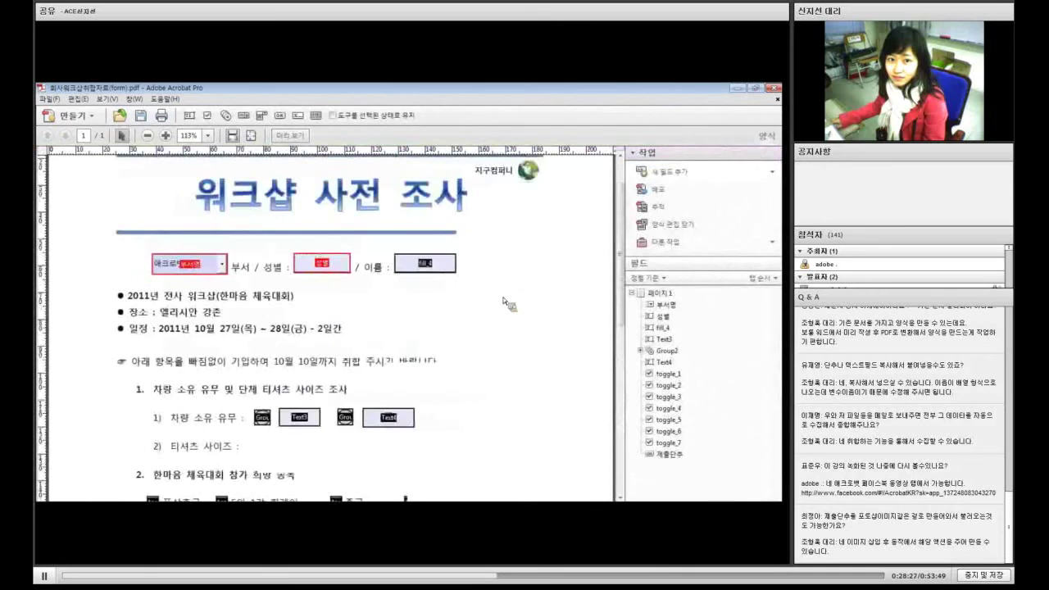
scroll(506, 303, up, 2)
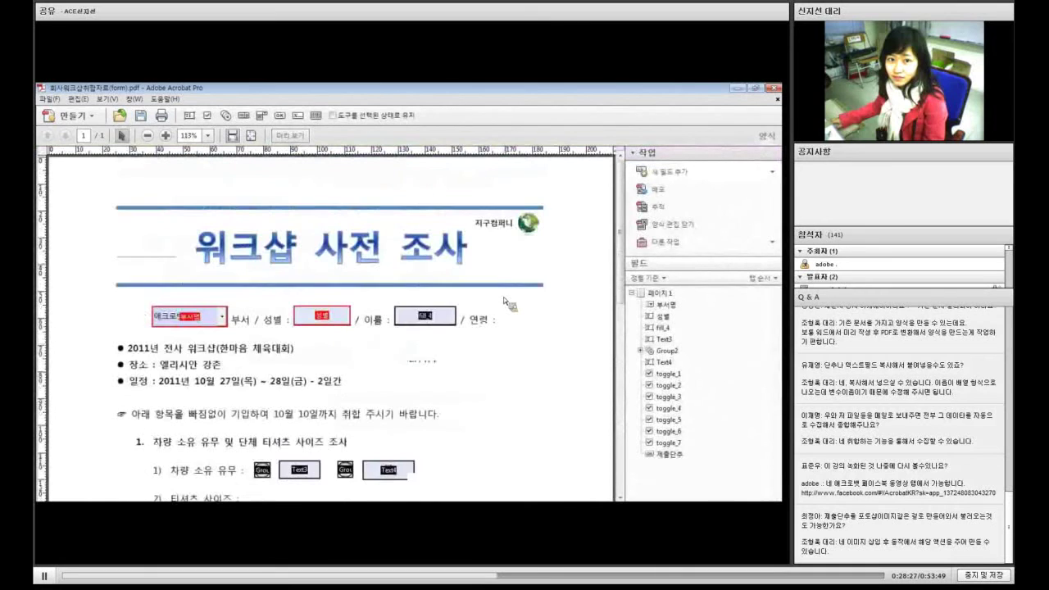
click(660, 278)
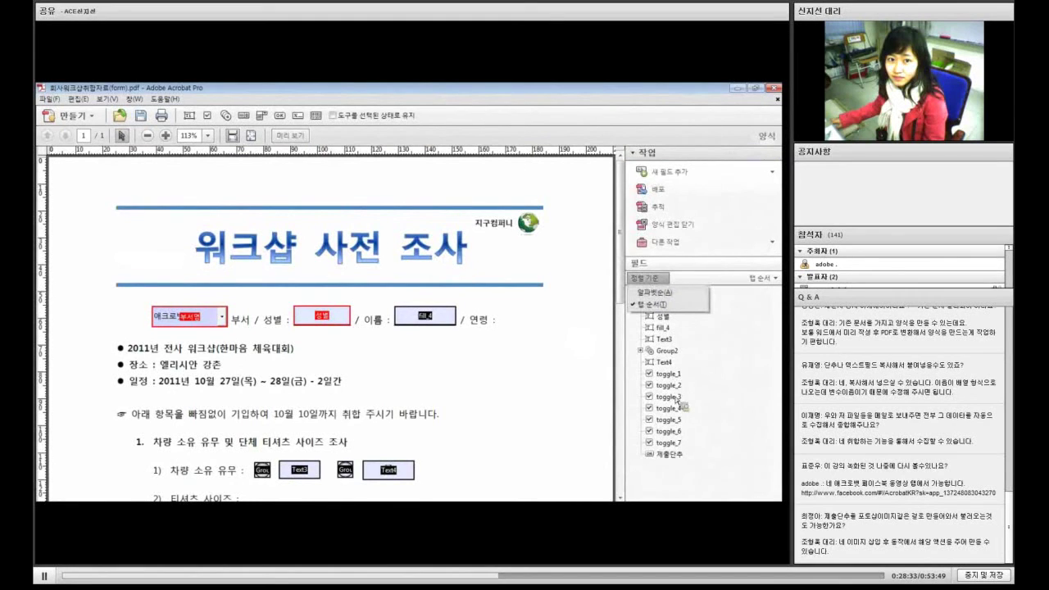
click(651, 292)
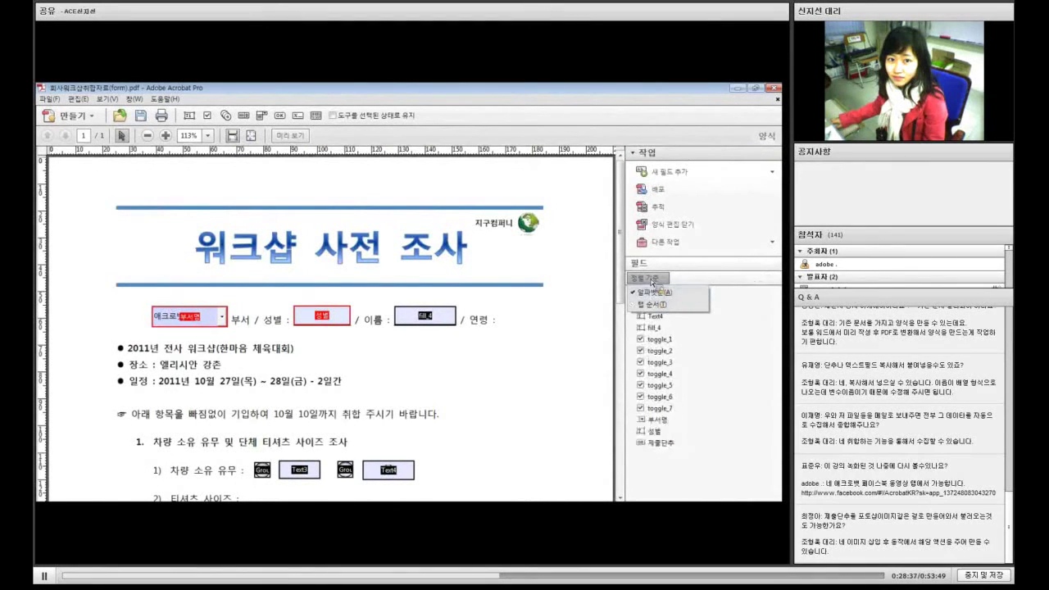
click(648, 278)
click(655, 304)
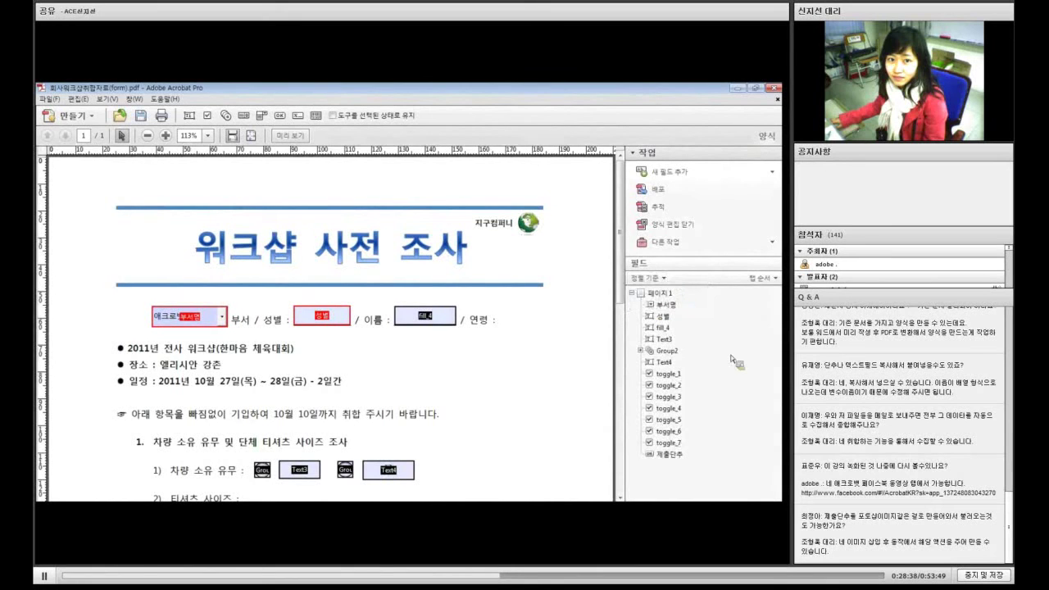
Show the tab numbers on the form fields and dismiss the notice about manual ordering.
click(766, 280)
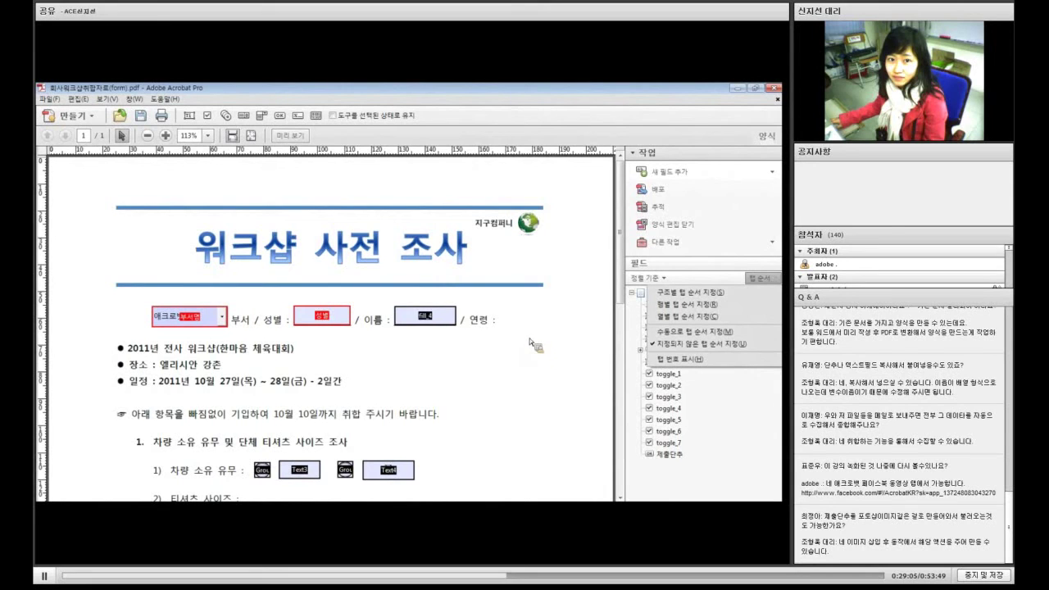
click(711, 360)
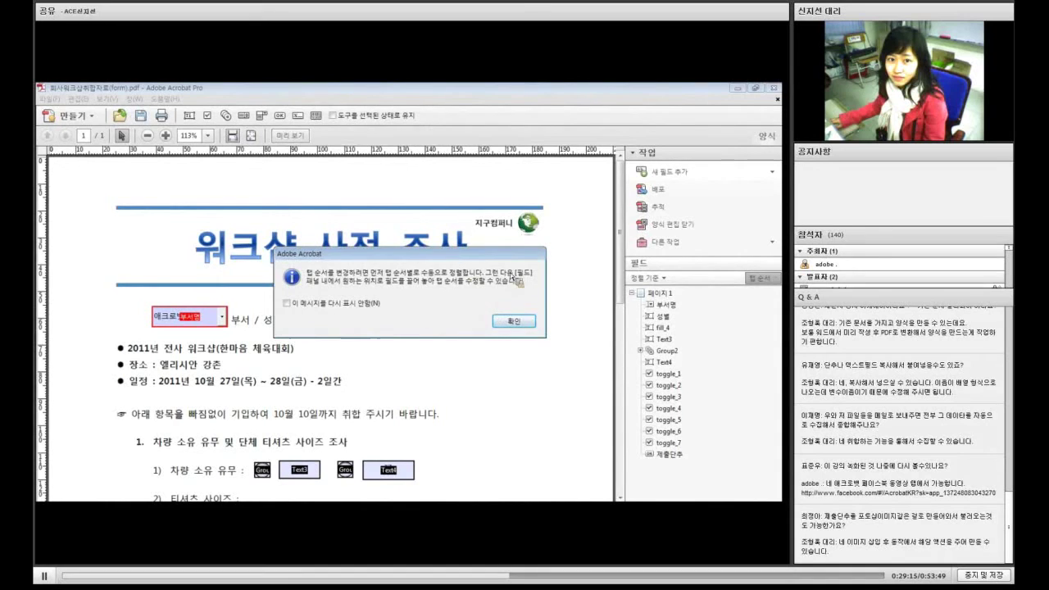
click(516, 321)
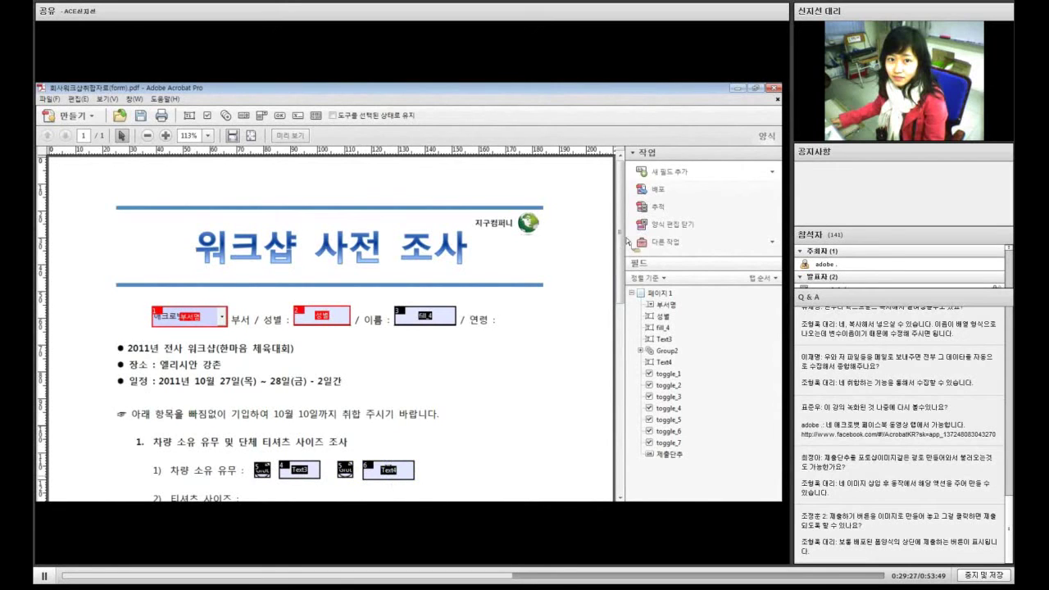
Examine the tab numbers of the vehicle ownership radio buttons and the text fields beside them.
scroll(618, 267, down, 2)
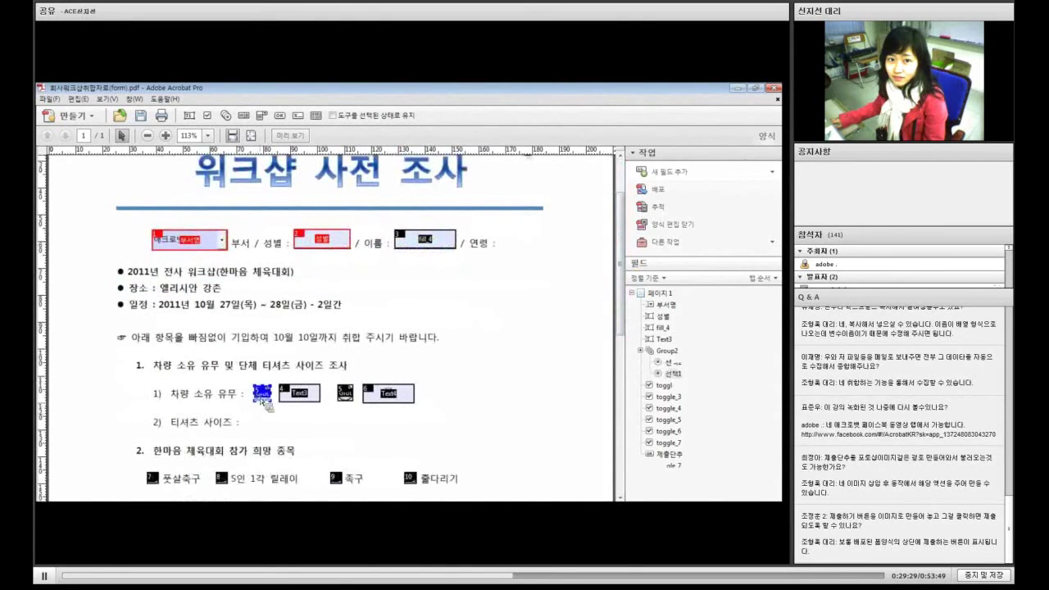
click(345, 392)
click(467, 398)
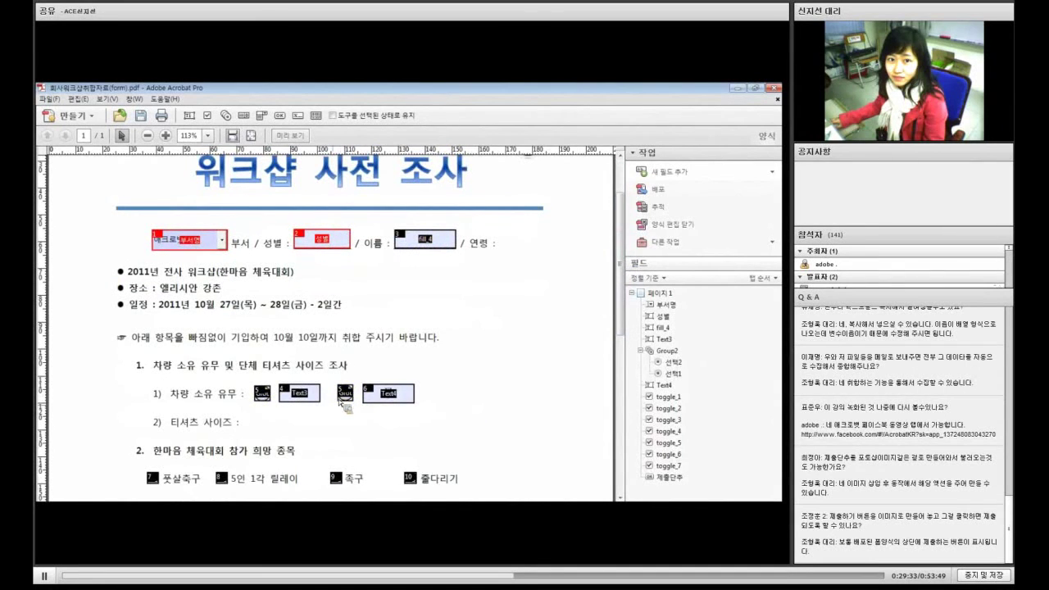
click(262, 393)
click(355, 397)
click(309, 400)
click(264, 397)
Move the fill_4 field directly after Text4 in the tab order.
click(664, 327)
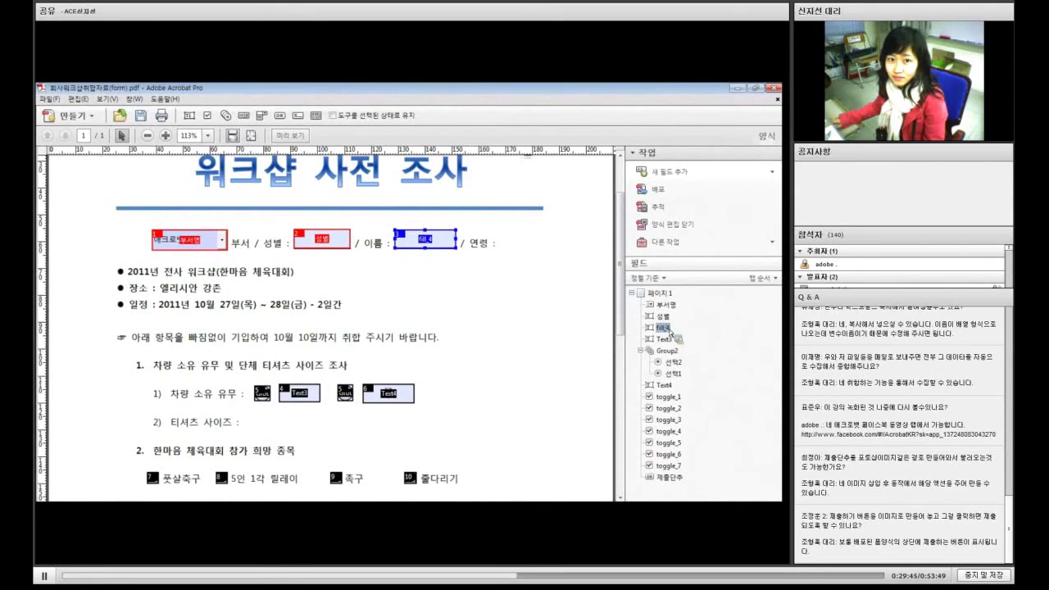
scroll(670, 332, up, 2)
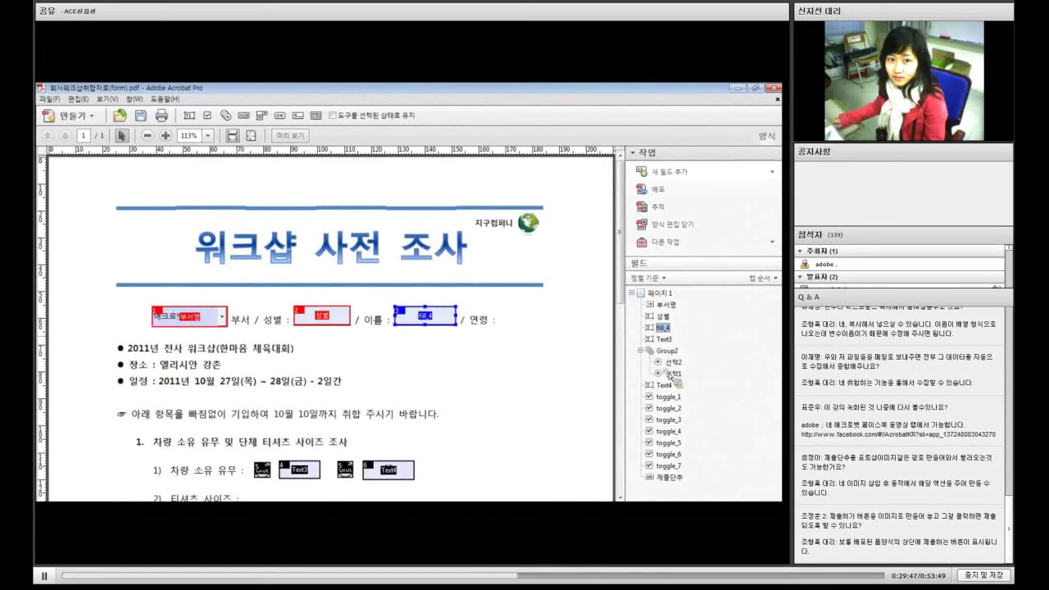
mouse_move(670, 393)
mouse_down()
mouse_move(673, 403)
mouse_move(670, 393)
mouse_up()
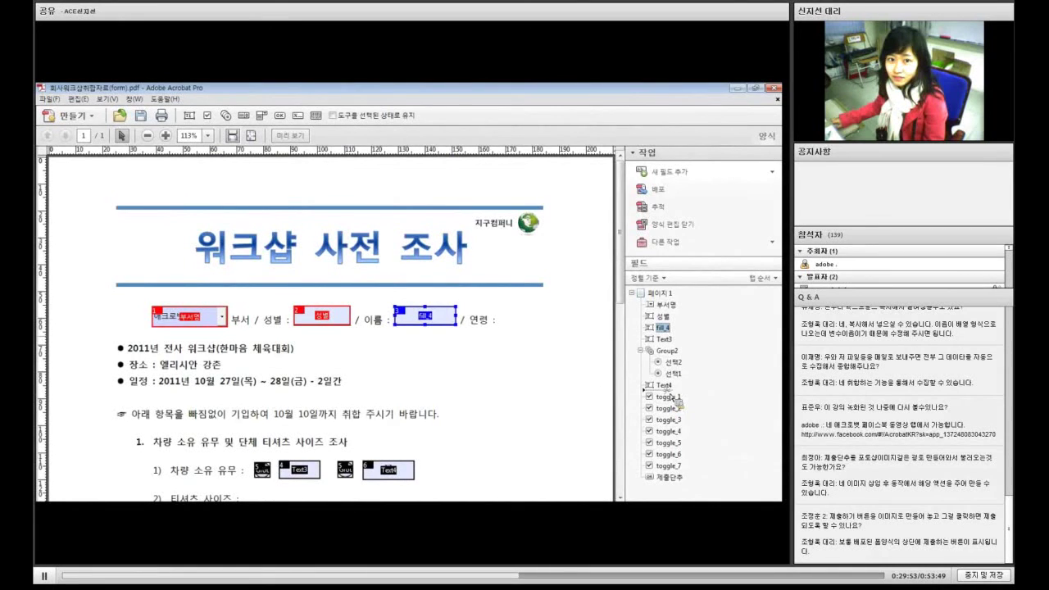
drag(672, 398, 674, 402)
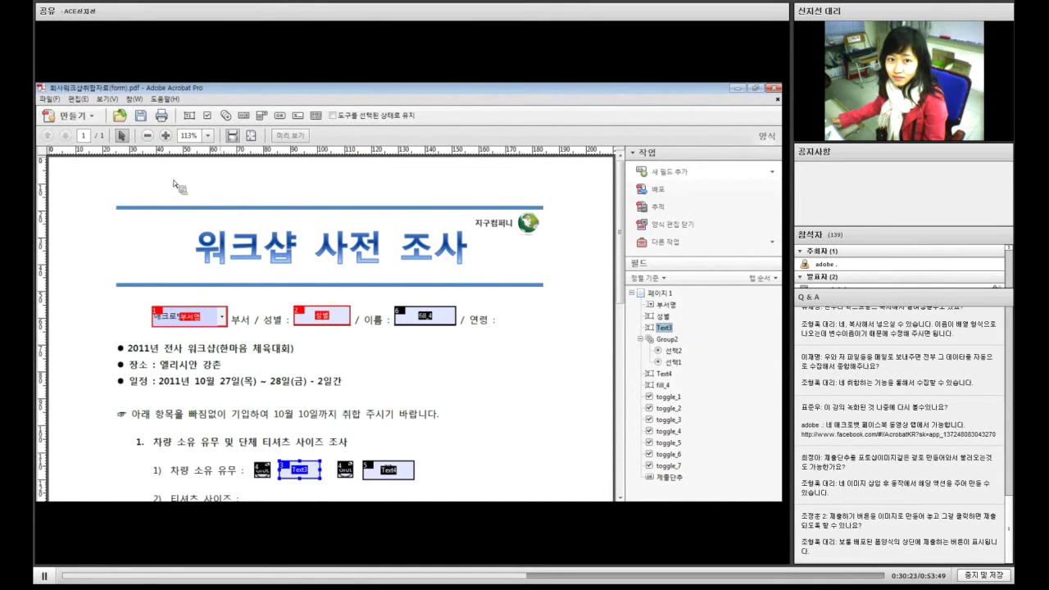
Save the edited form and close its window.
click(141, 118)
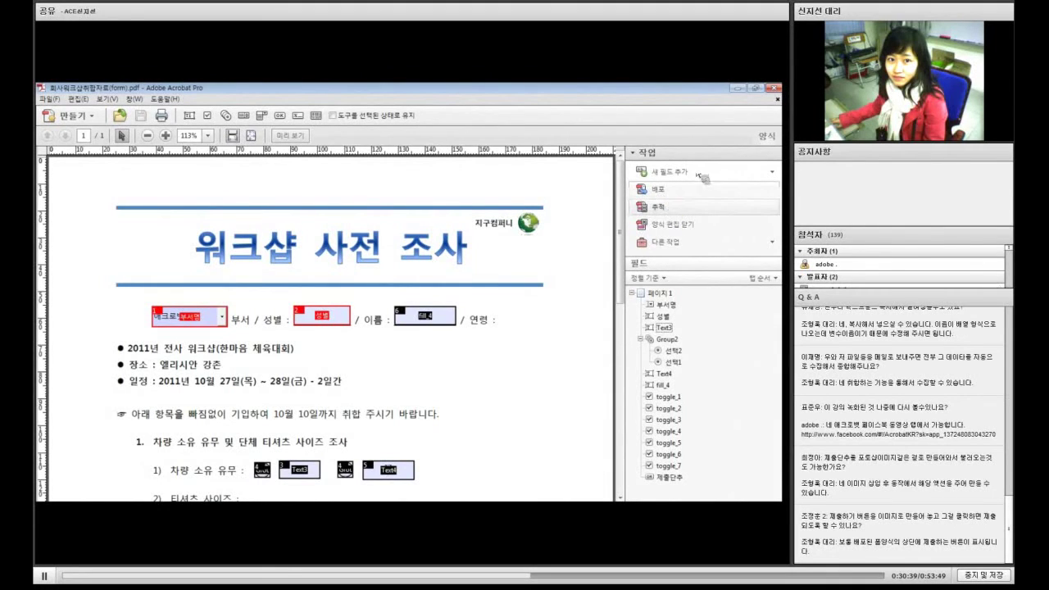
click(779, 89)
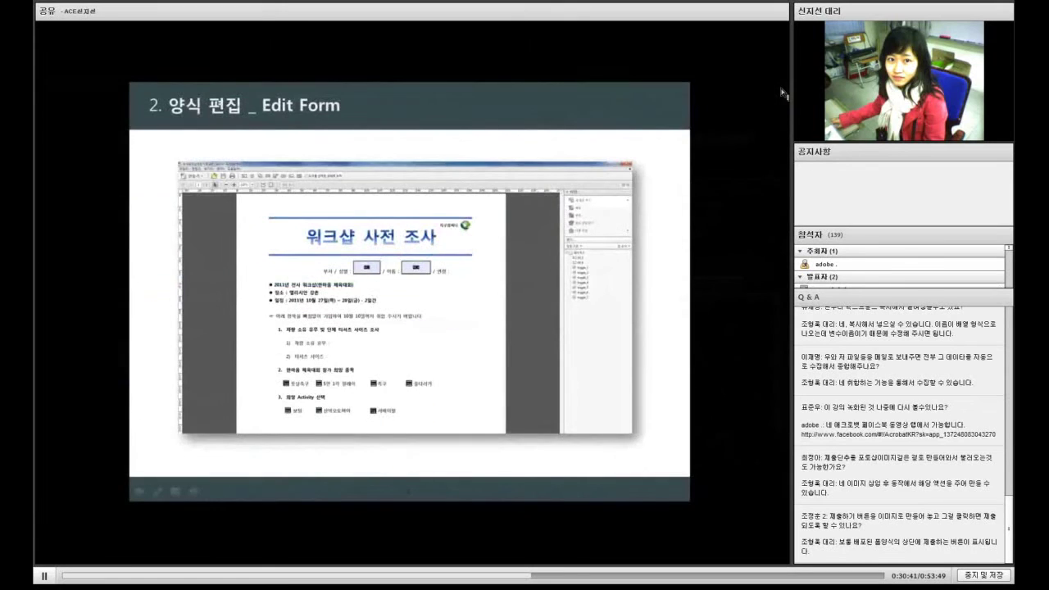
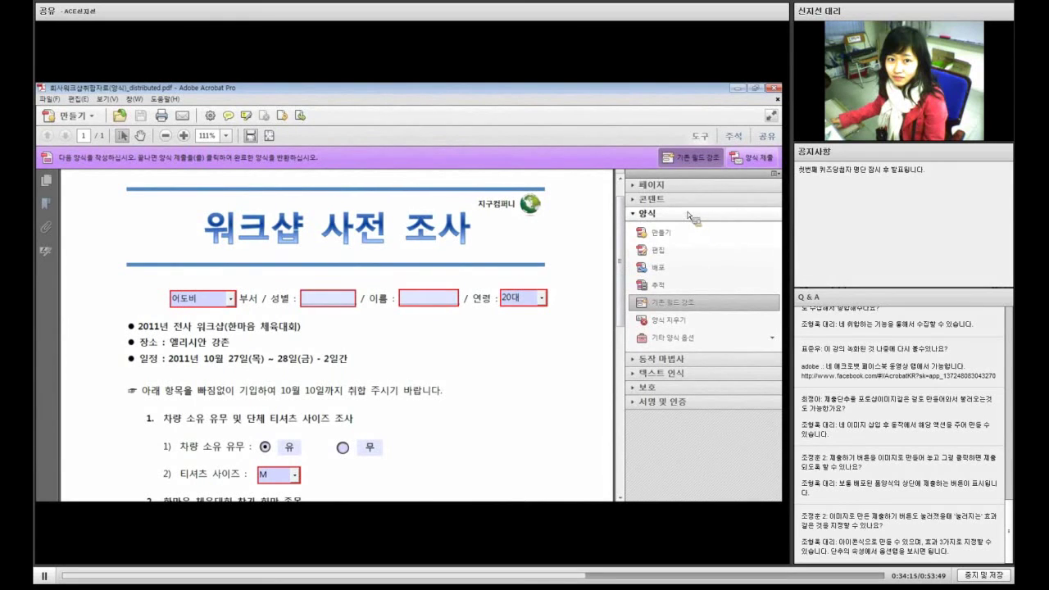
Distribute the form through Acrobat.com, clearing the existing field values first and sending the invitation to the recipient.
click(678, 266)
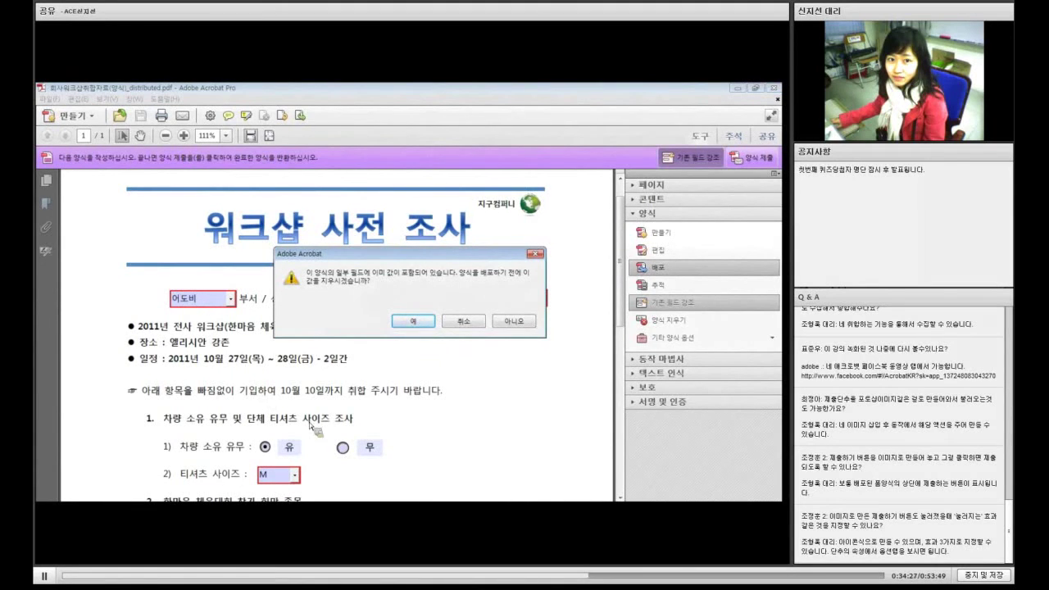
drag(379, 254, 390, 249)
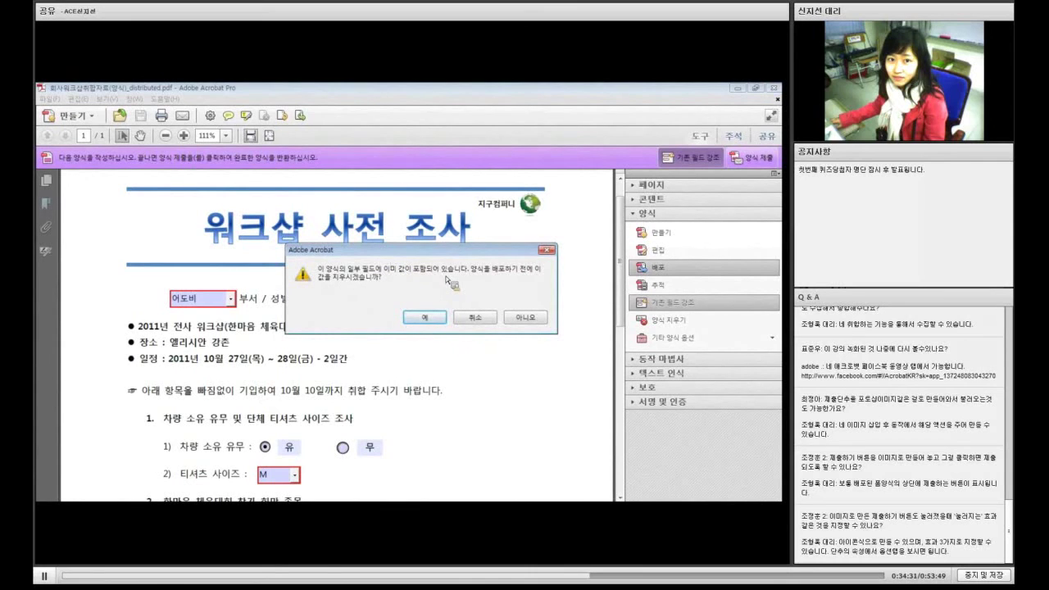
click(425, 320)
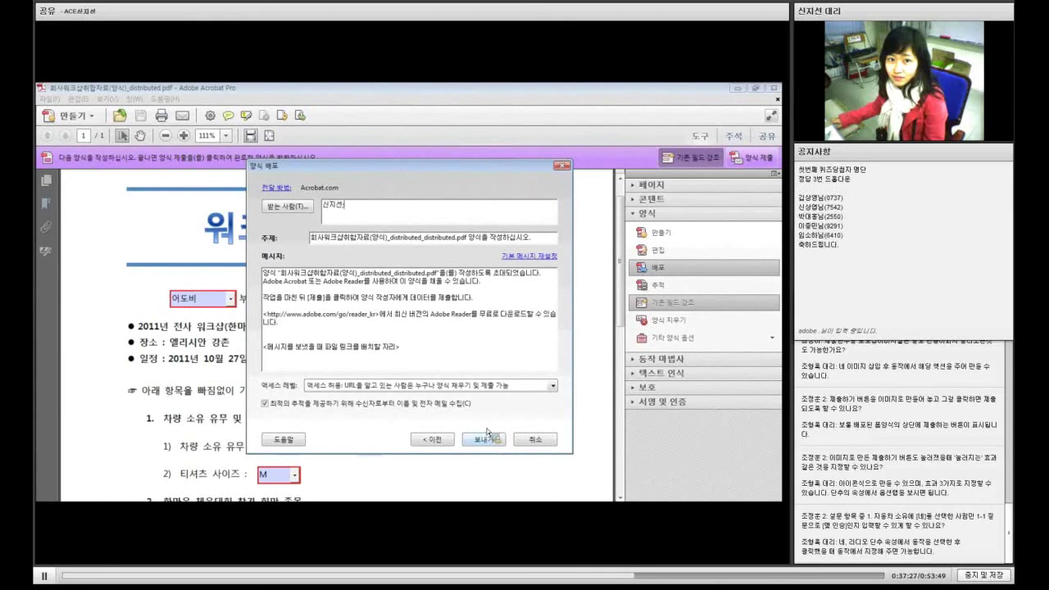
click(485, 440)
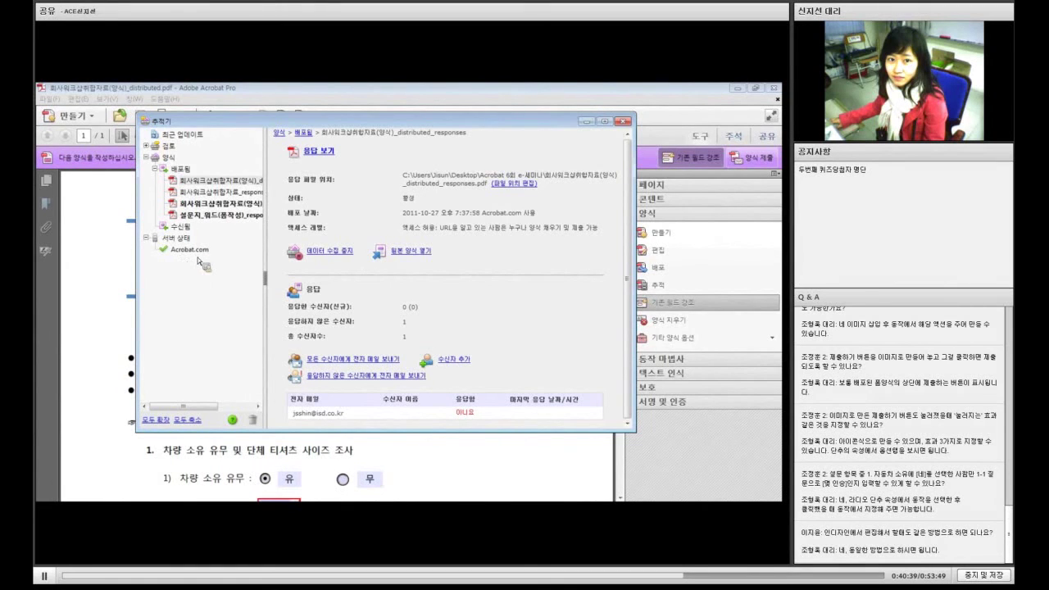
Review the distribution details and recipient response list of 회사워크샵취합자료(양식)_responses in the tracker, and close the tracker and the form window.
mouse_move(167, 258)
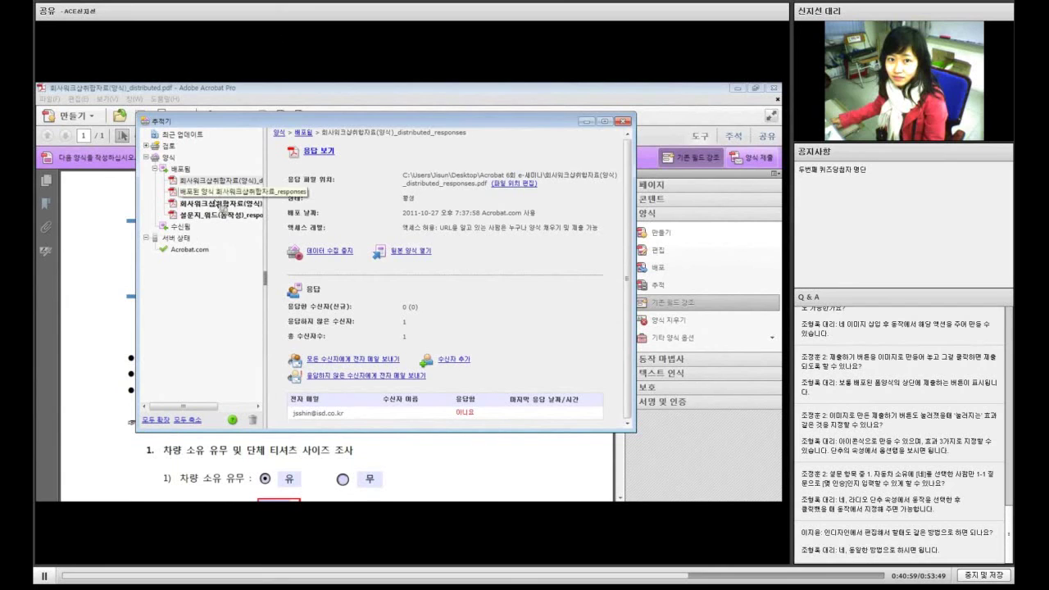
click(221, 204)
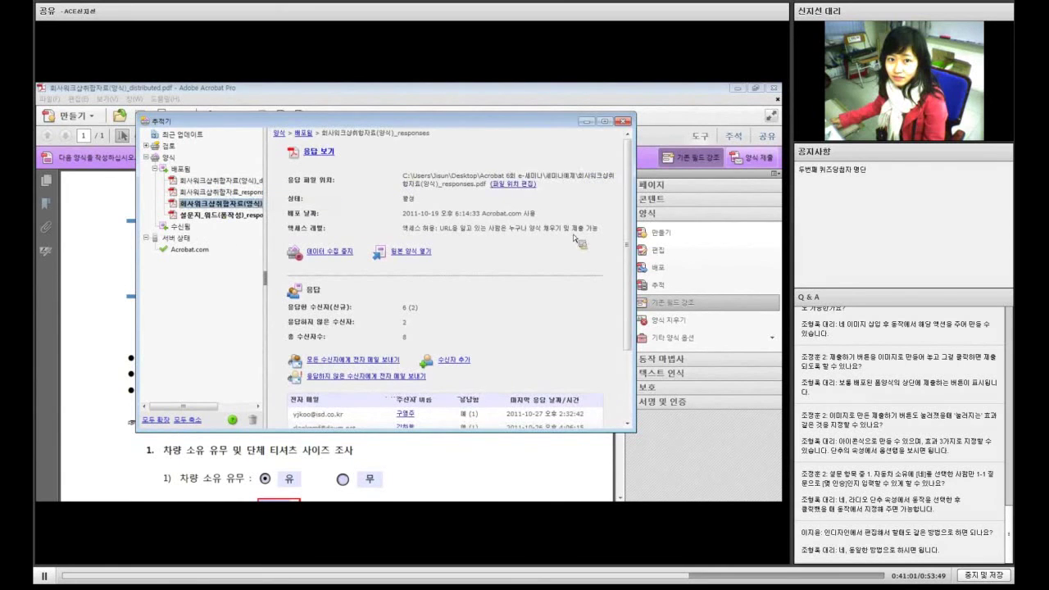
drag(629, 214, 627, 299)
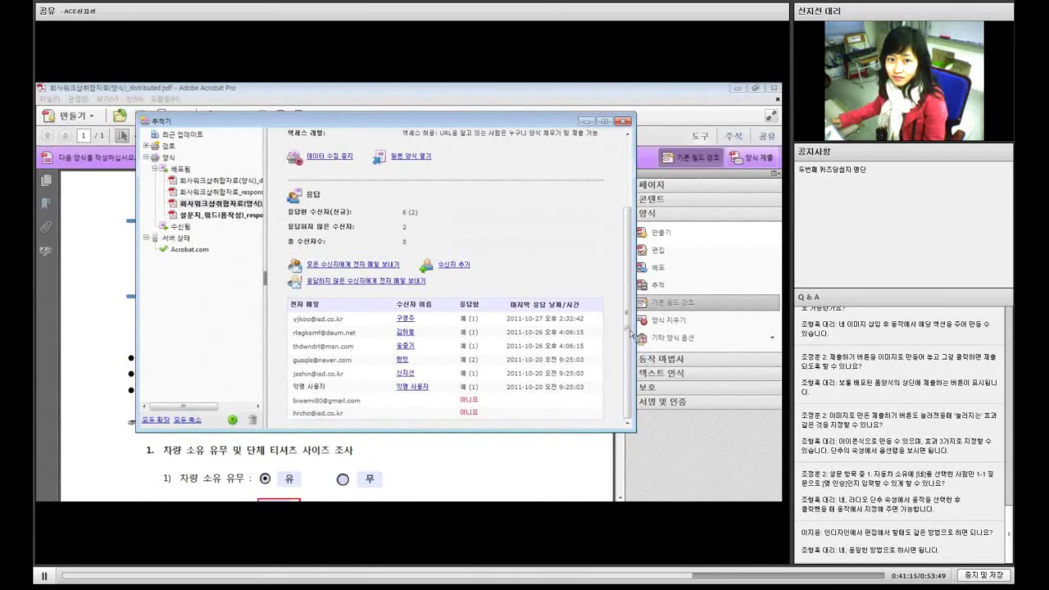
scroll(629, 318, up, 1)
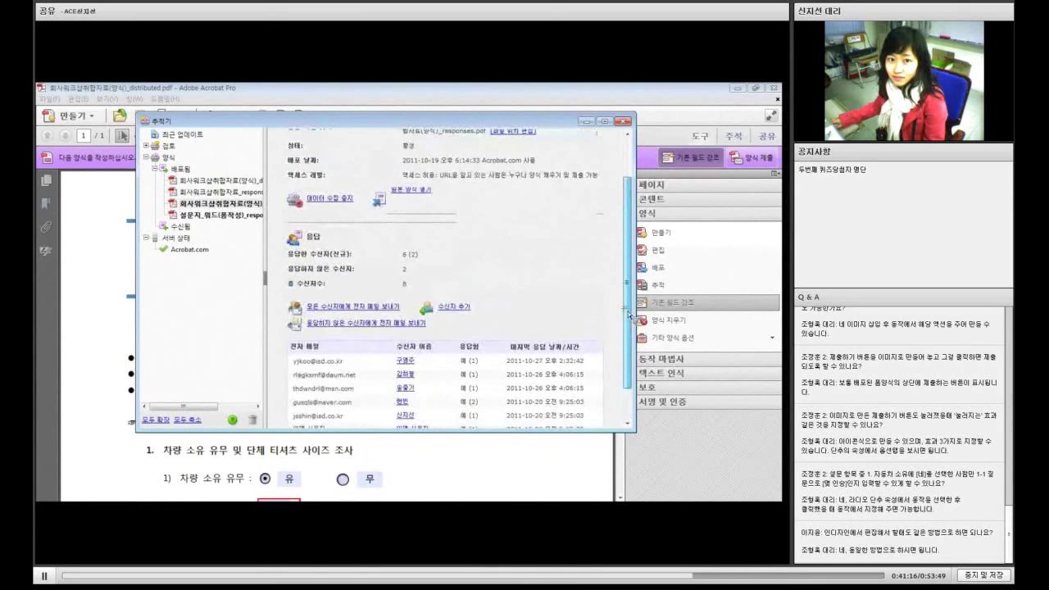
drag(627, 315, 626, 344)
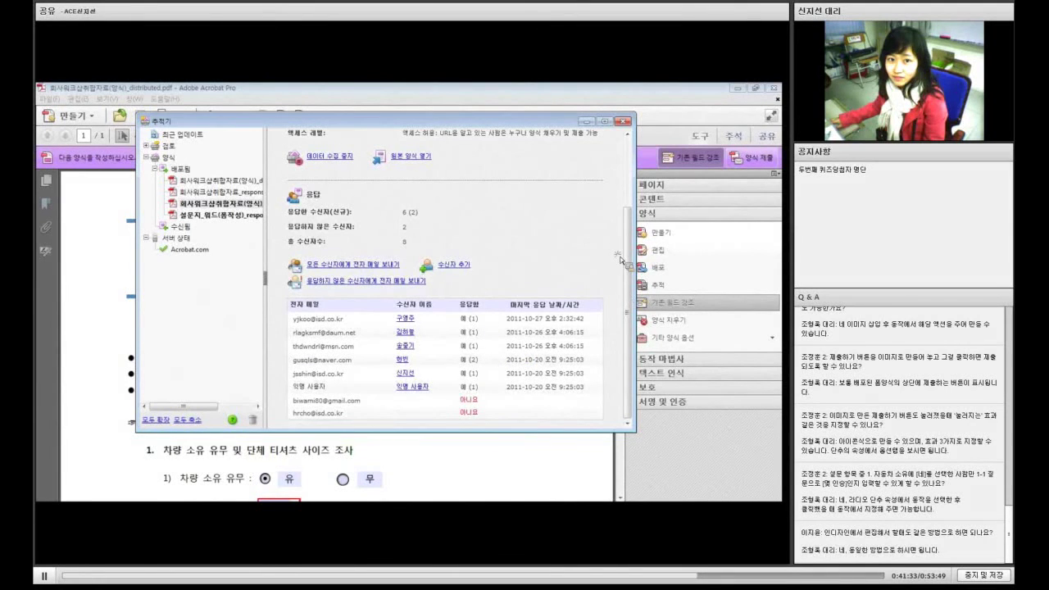
scroll(625, 261, up, 3)
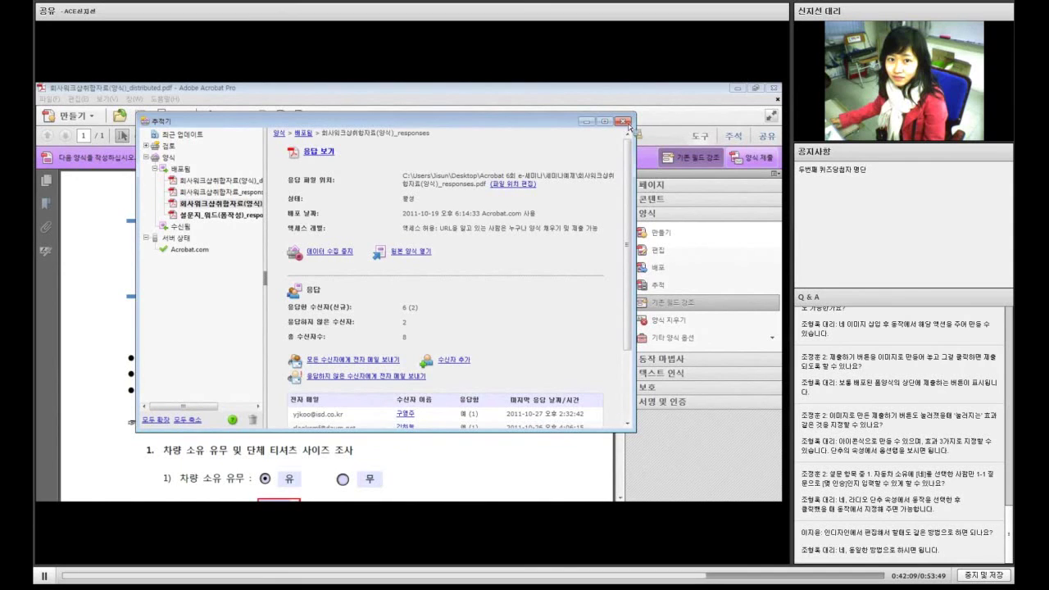
click(624, 122)
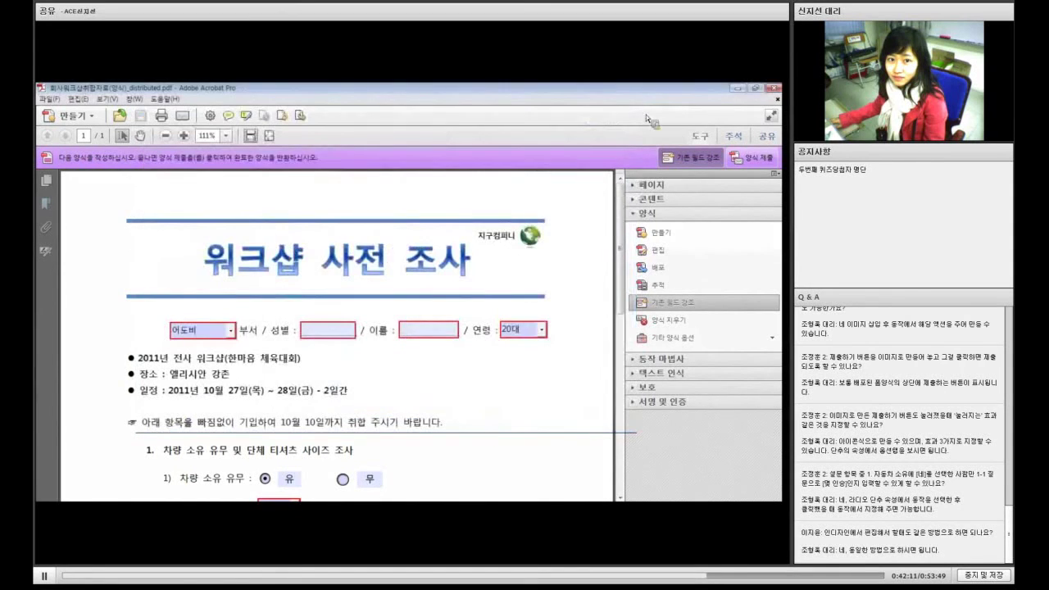
click(777, 90)
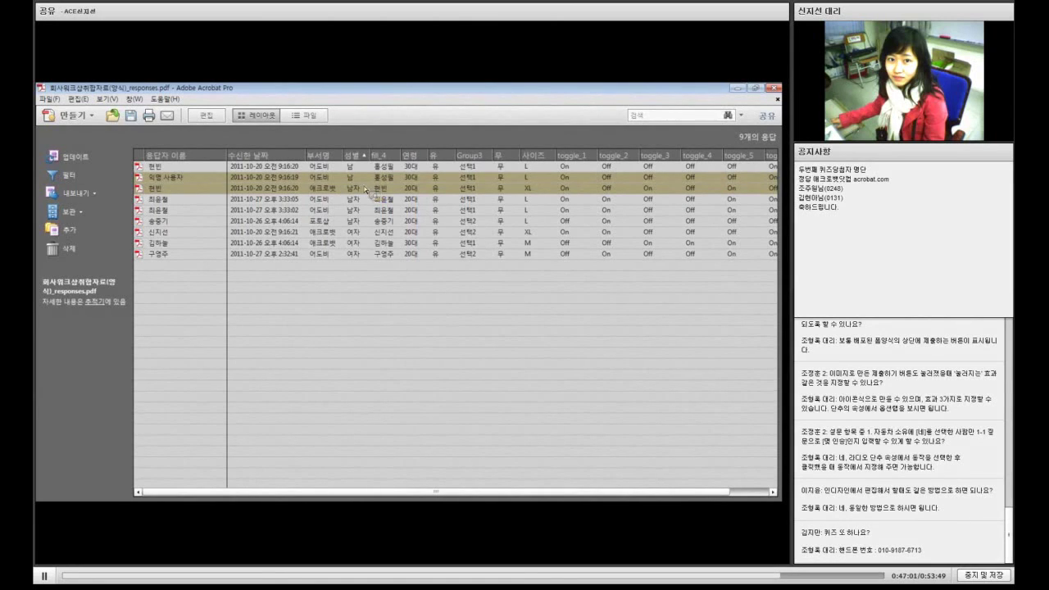
Delete the two selected responses from 회사워크샵취합자료(양식)_responses.pdf and update the list to check for new responses.
click(66, 250)
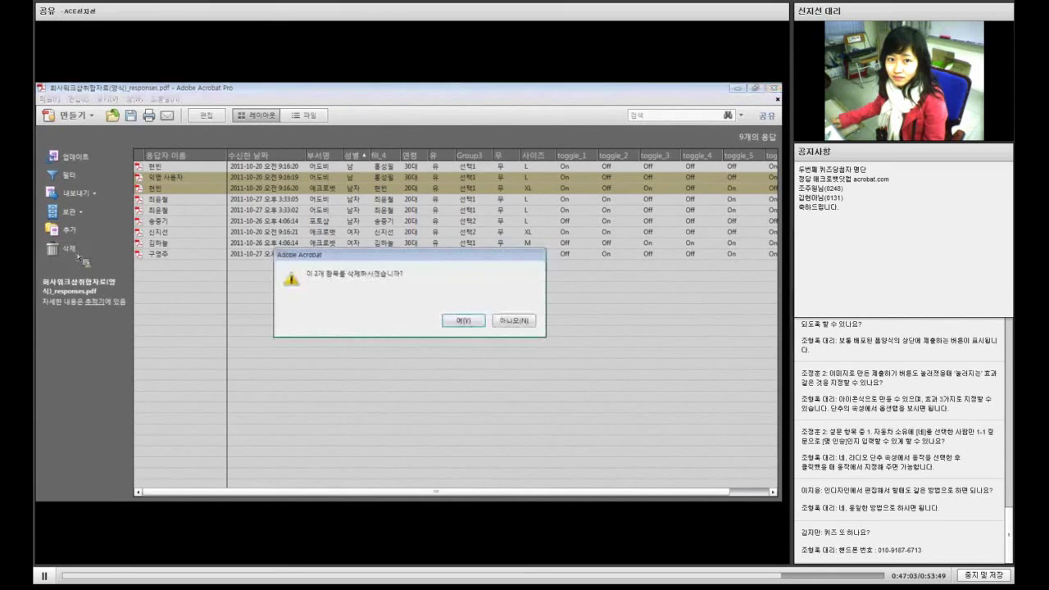
click(462, 320)
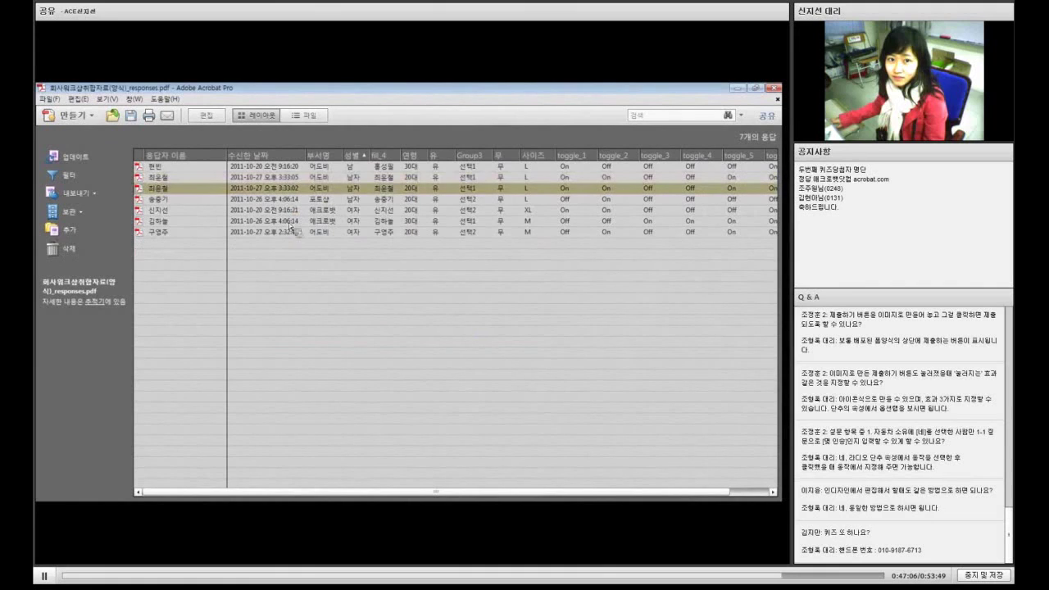
click(73, 159)
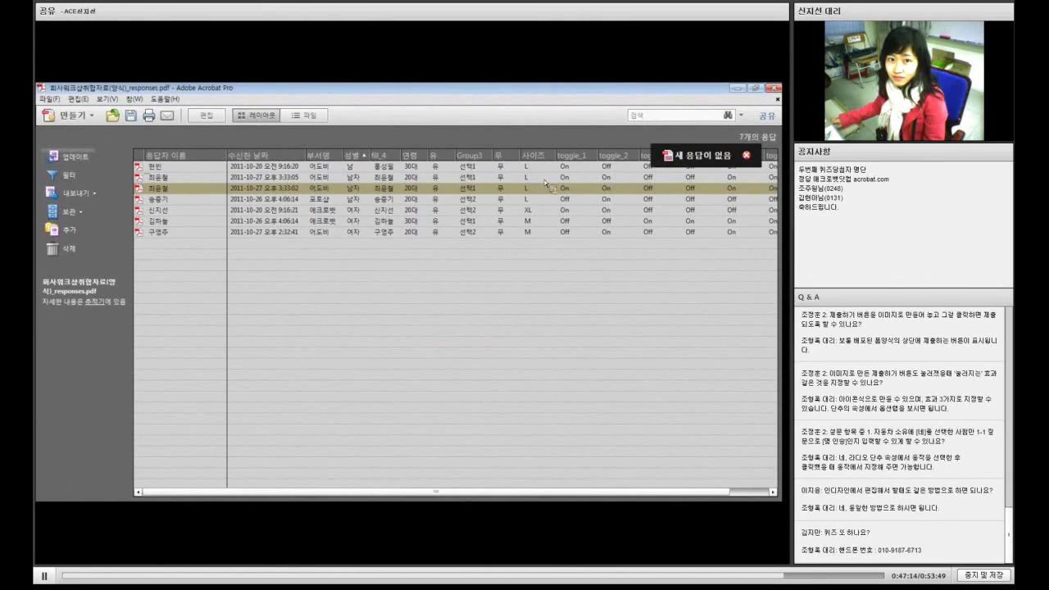
click(739, 159)
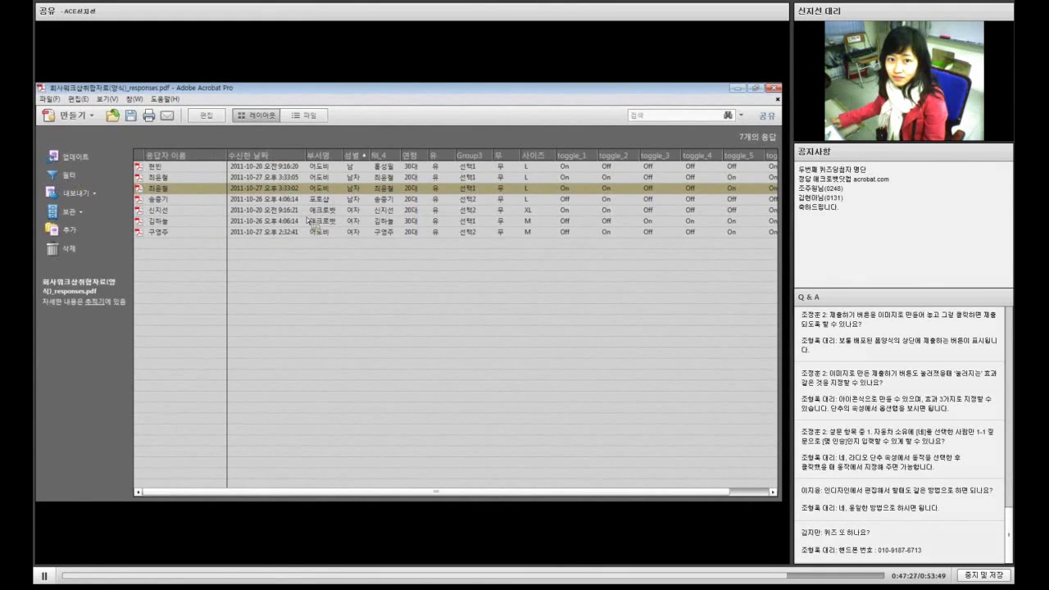
Examine the filter settings and the field name selection for the collected responses, and finish without adding a filter.
click(69, 177)
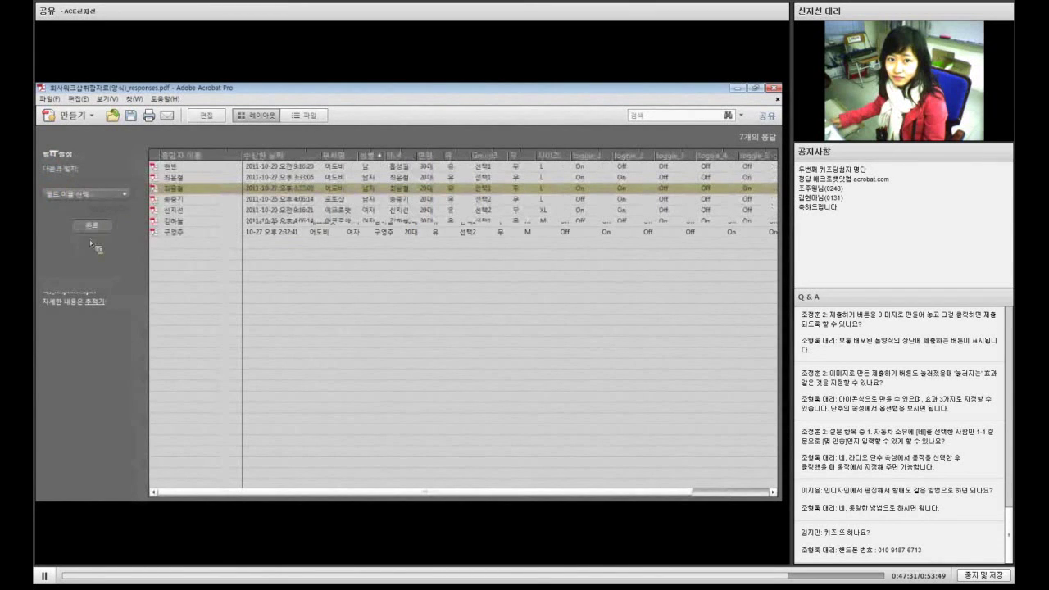
click(115, 195)
mouse_move(126, 216)
mouse_down()
mouse_move(126, 238)
mouse_move(127, 215)
mouse_up()
click(124, 194)
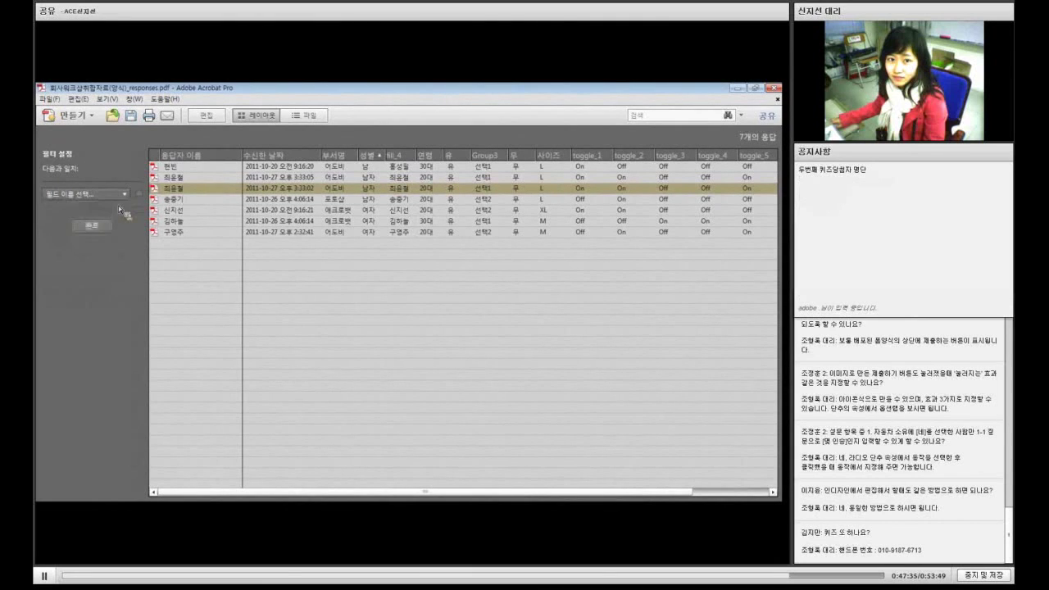
click(90, 224)
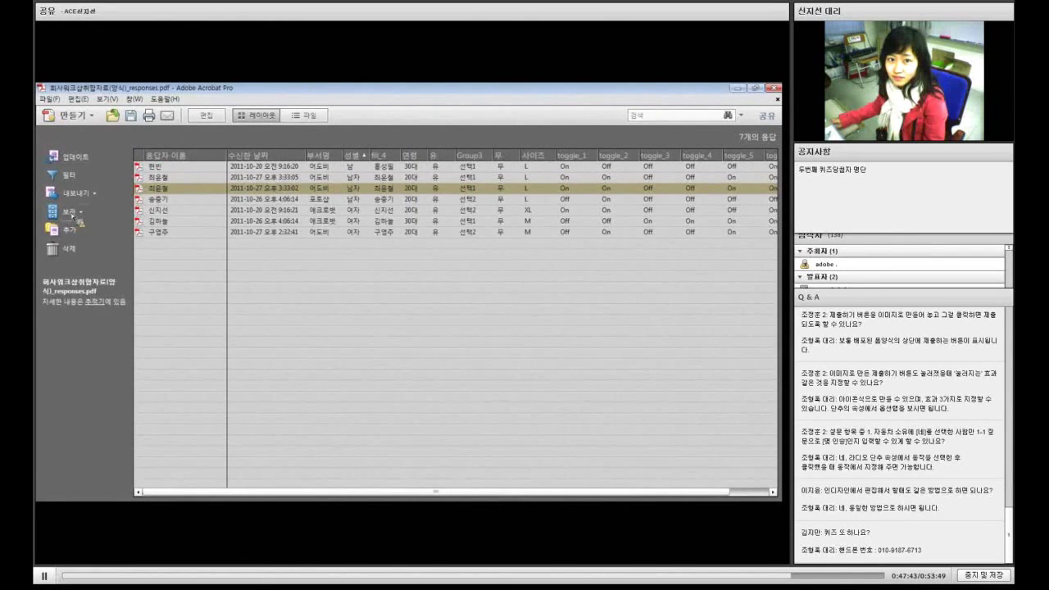
Export the responses as a CSV file named 회사워크샵취합자료(양식)_responses into the Acrobat 6회 e-세미나 folder on the desktop.
click(75, 212)
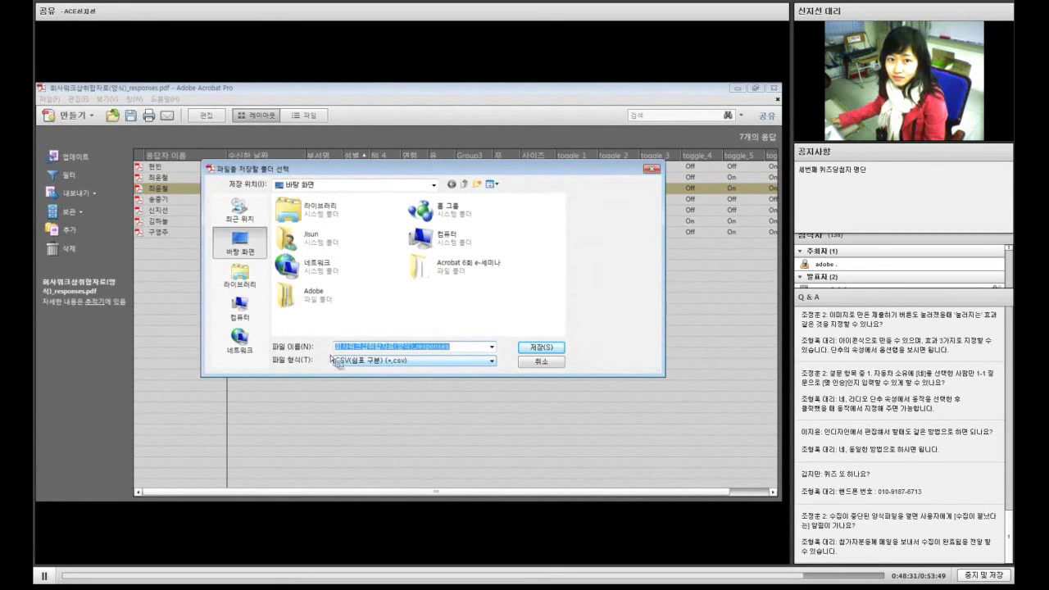
click(442, 362)
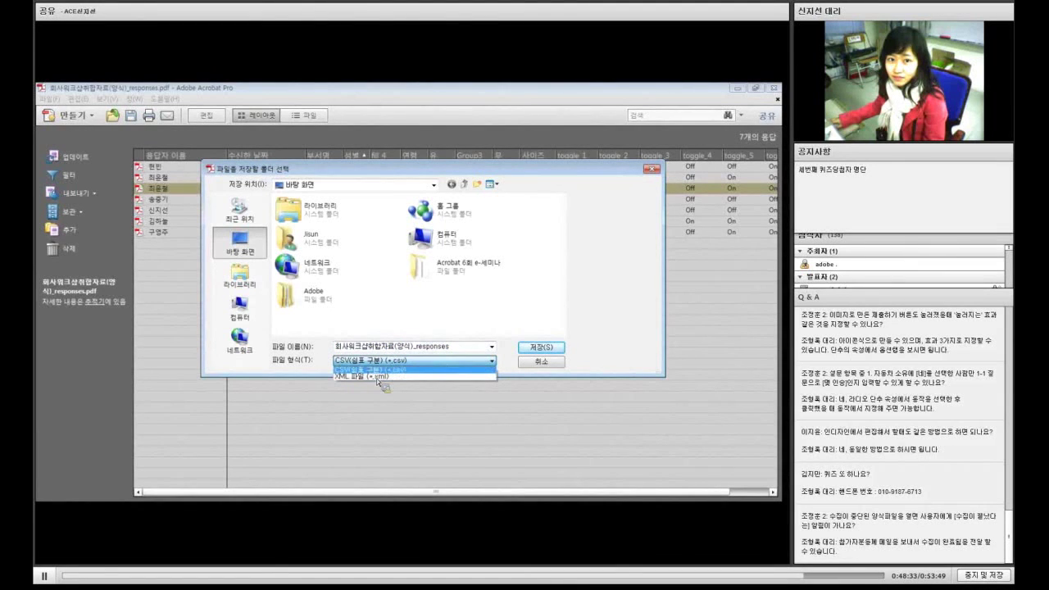
click(435, 355)
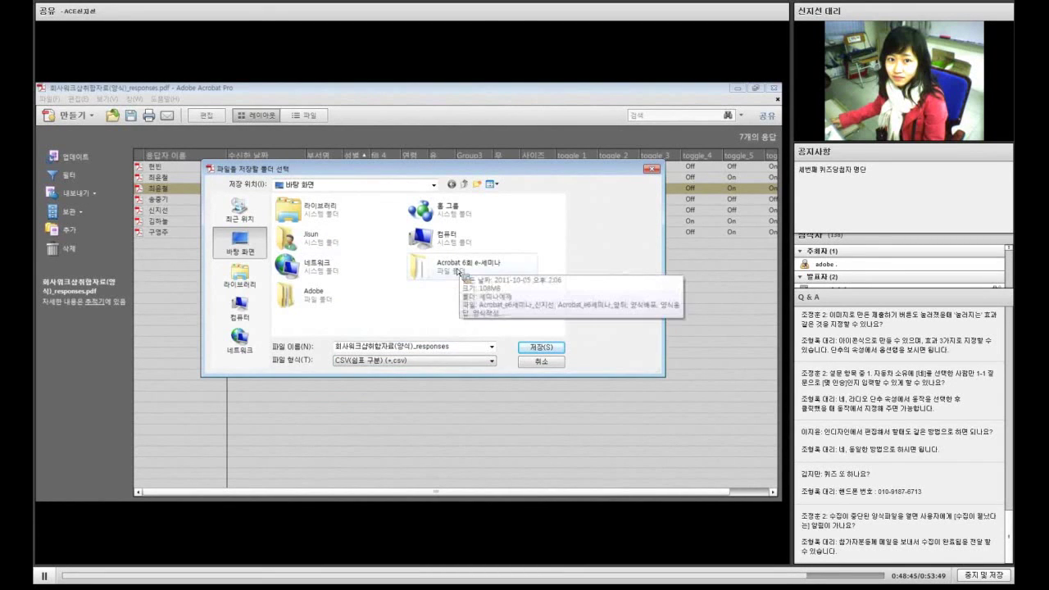
double_click(474, 267)
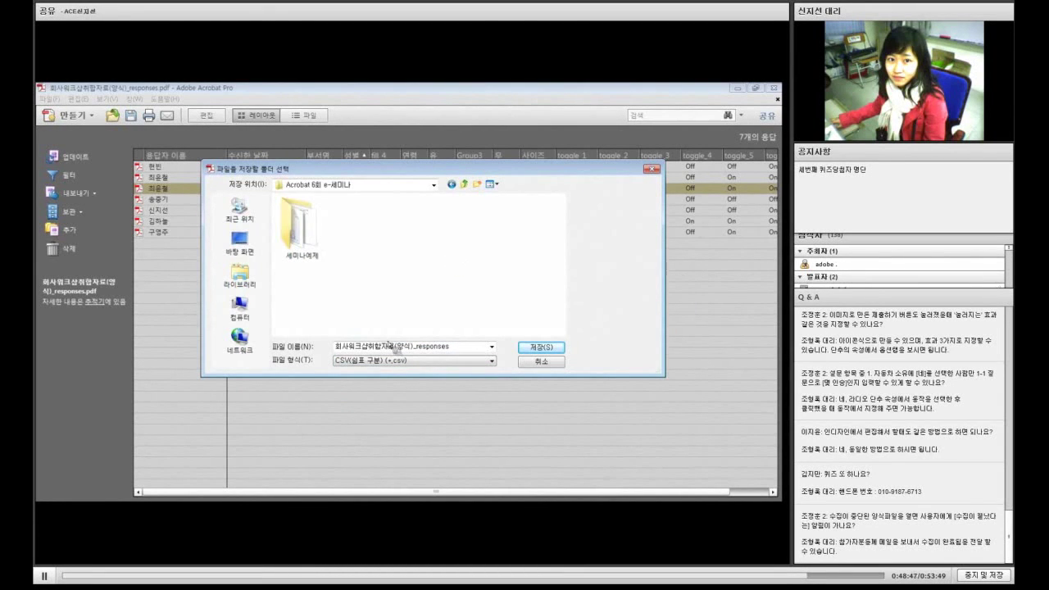
click(541, 347)
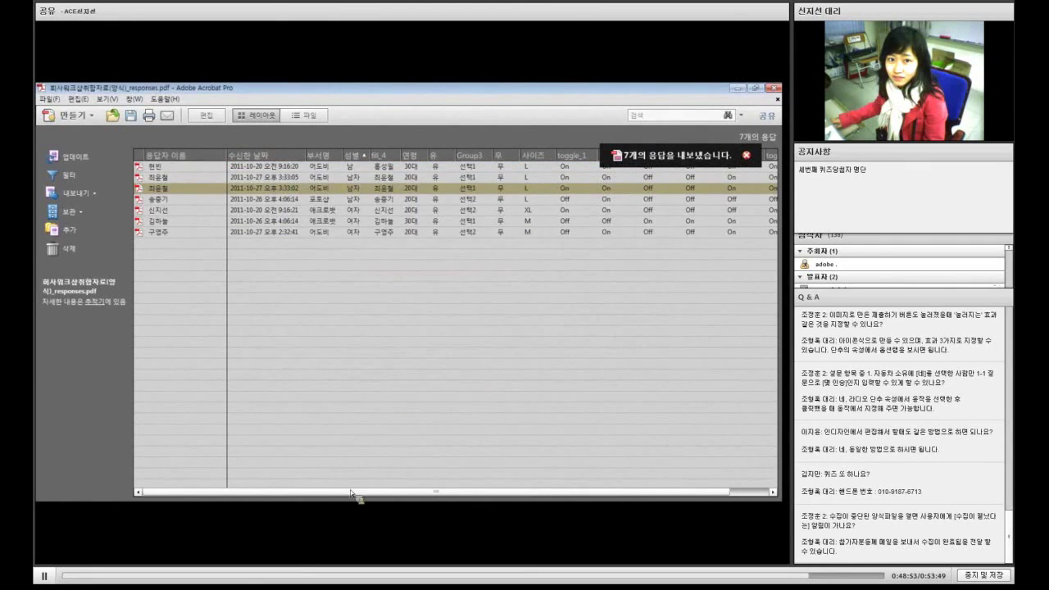
Switch to the Acrobat 6회 e-세미나 folder and open the exported 회사워크샵취합자료(양식)_responses CSV file in Excel.
mouse_move(355, 506)
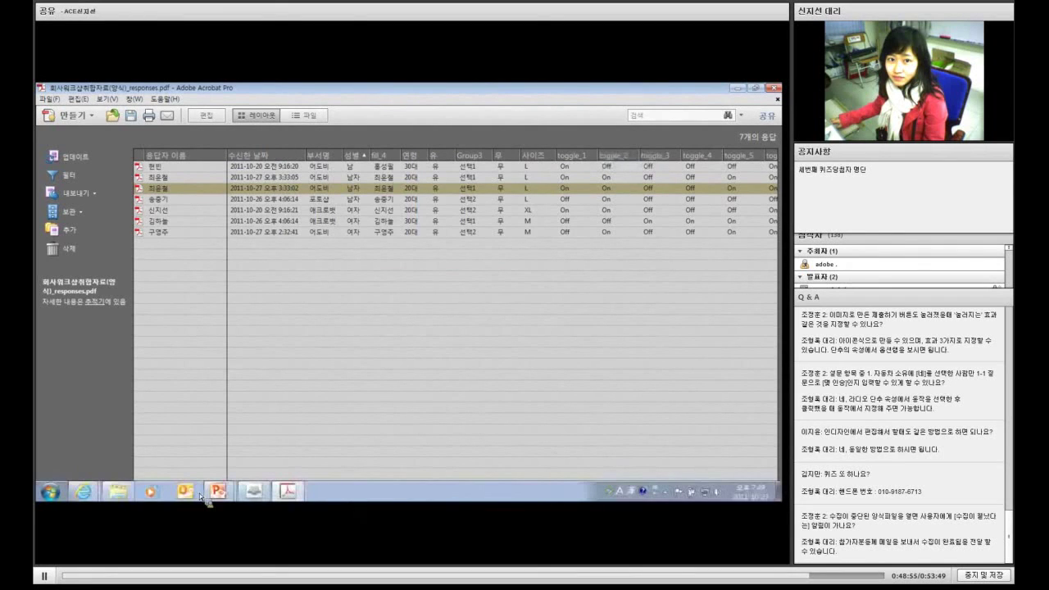
click(118, 492)
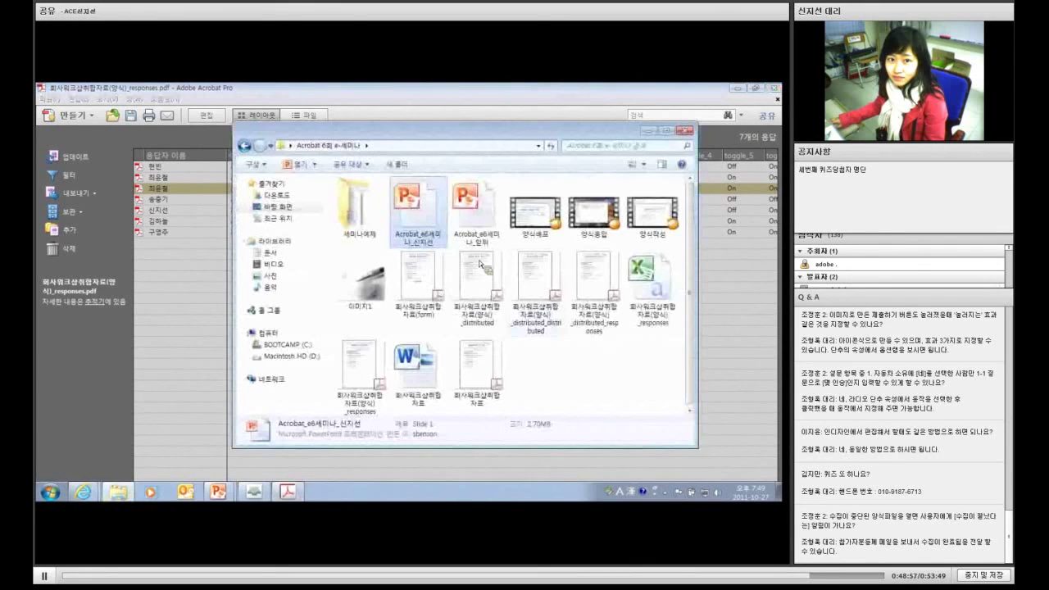
click(660, 290)
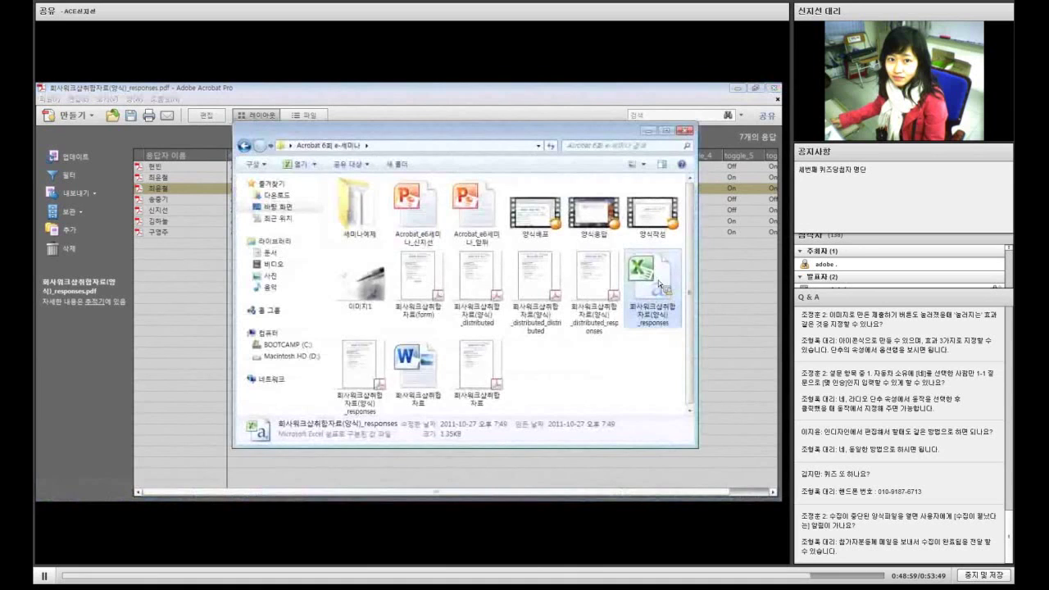
double_click(658, 280)
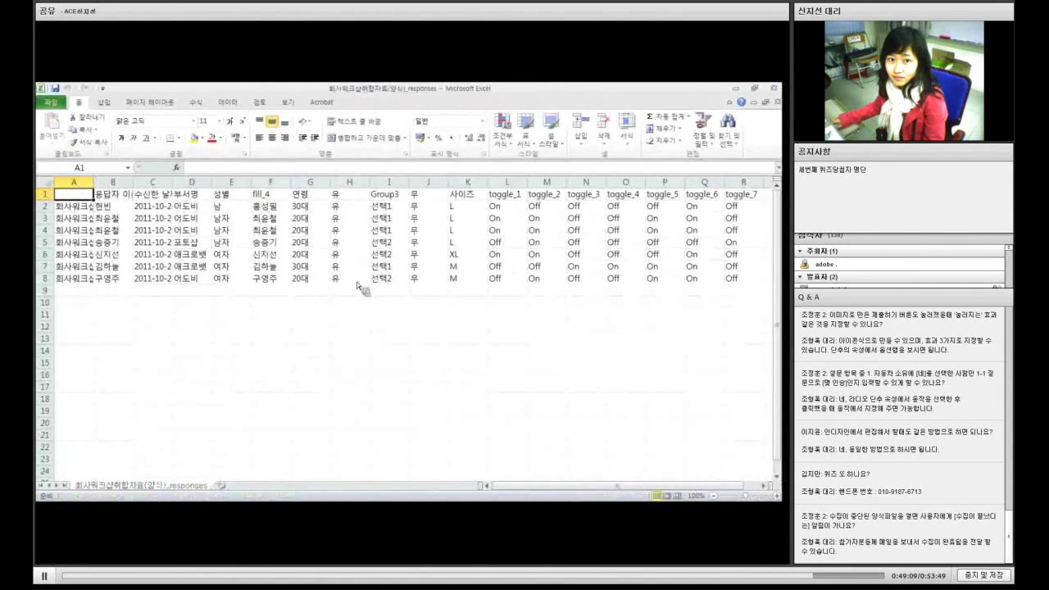
Enter the label 20대 in cell G10, below the 연령 column.
click(316, 291)
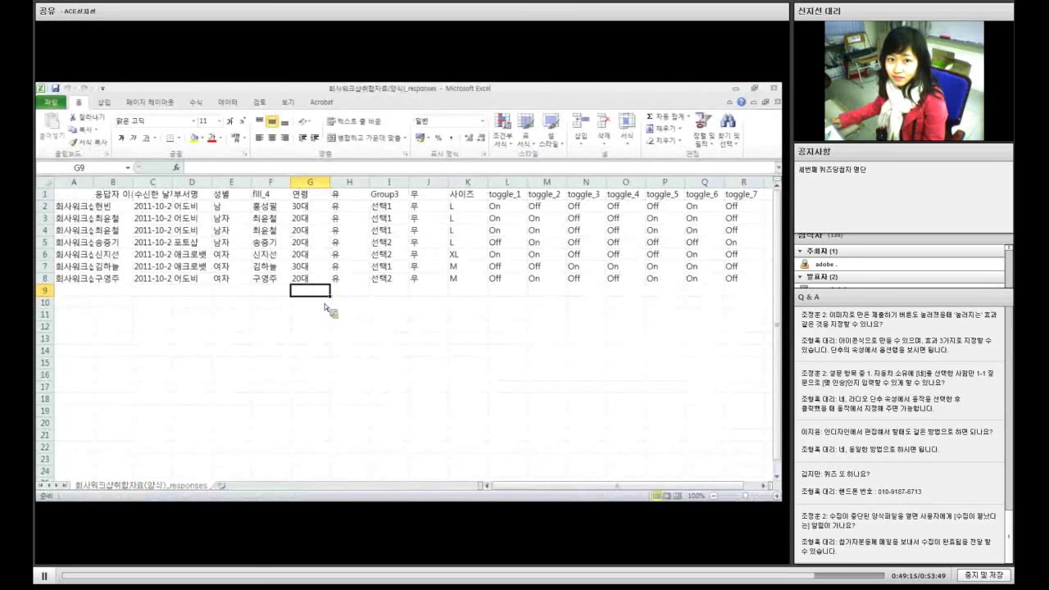
click(324, 303)
text(20)
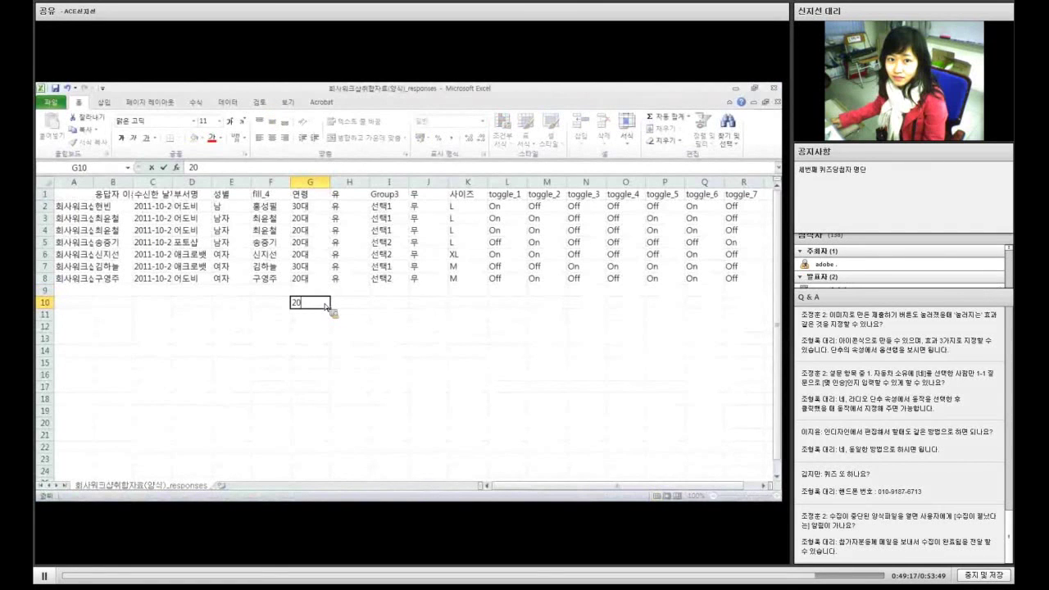
text(대)
key(Tab)
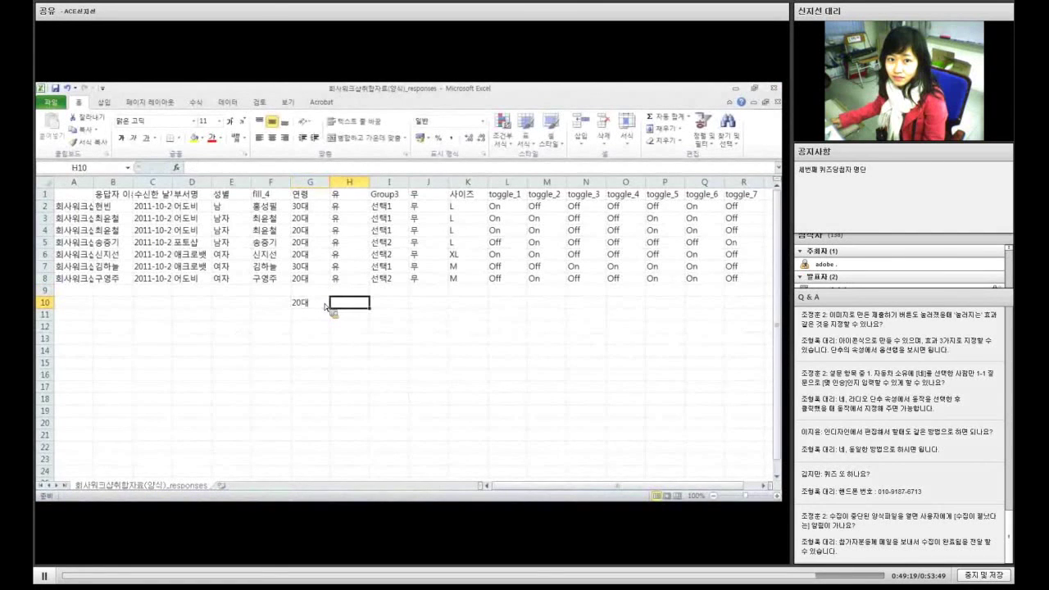
Count the respondents in their twenties by entering =COUNTIF(G2:G8,"20대") in cell H10.
click(203, 168)
text(=)
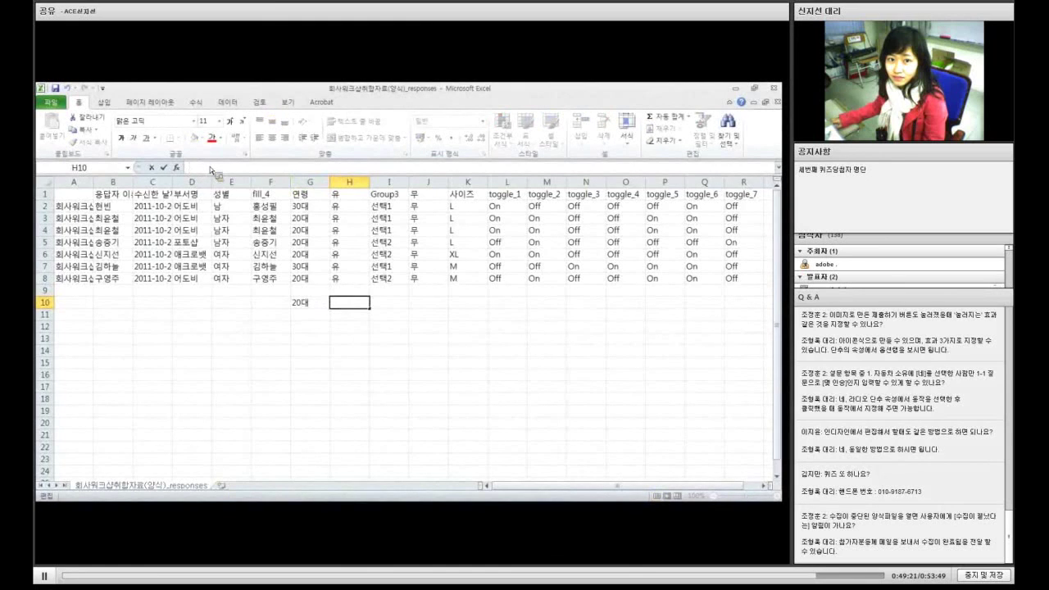
text(coun)
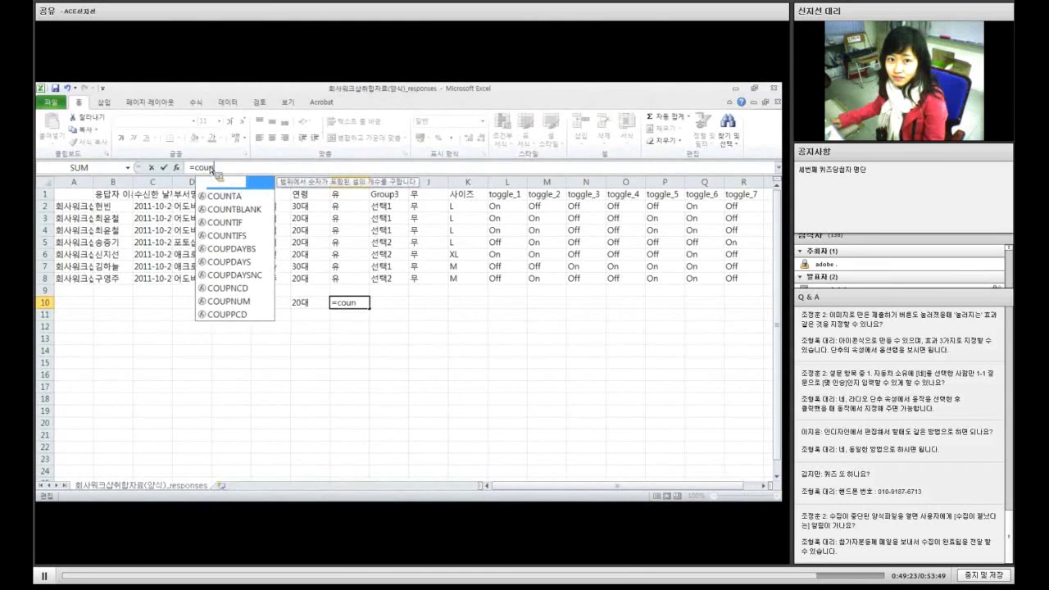
text(tif()
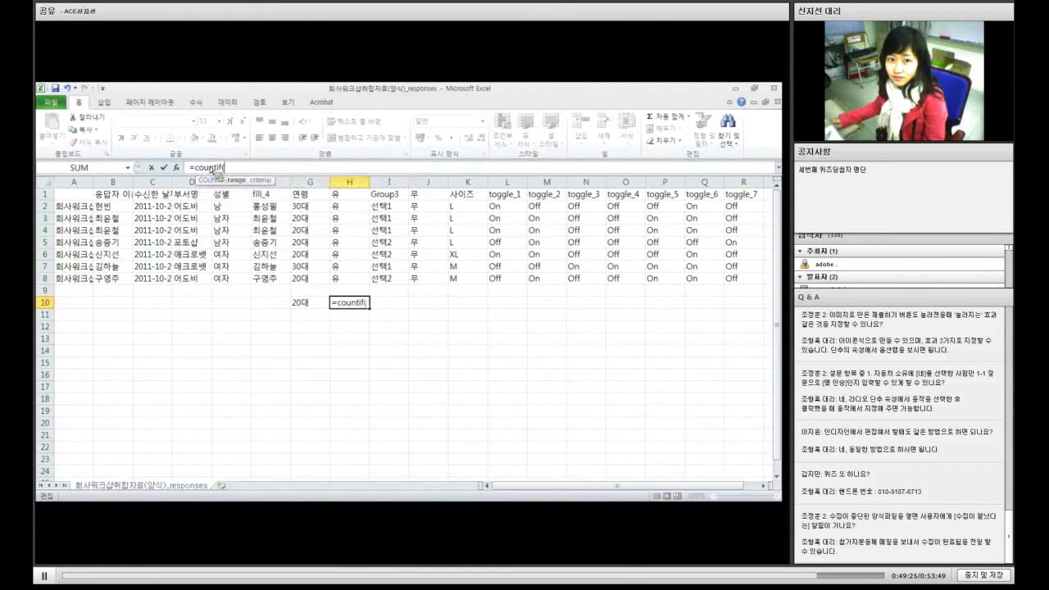
drag(309, 206, 315, 278)
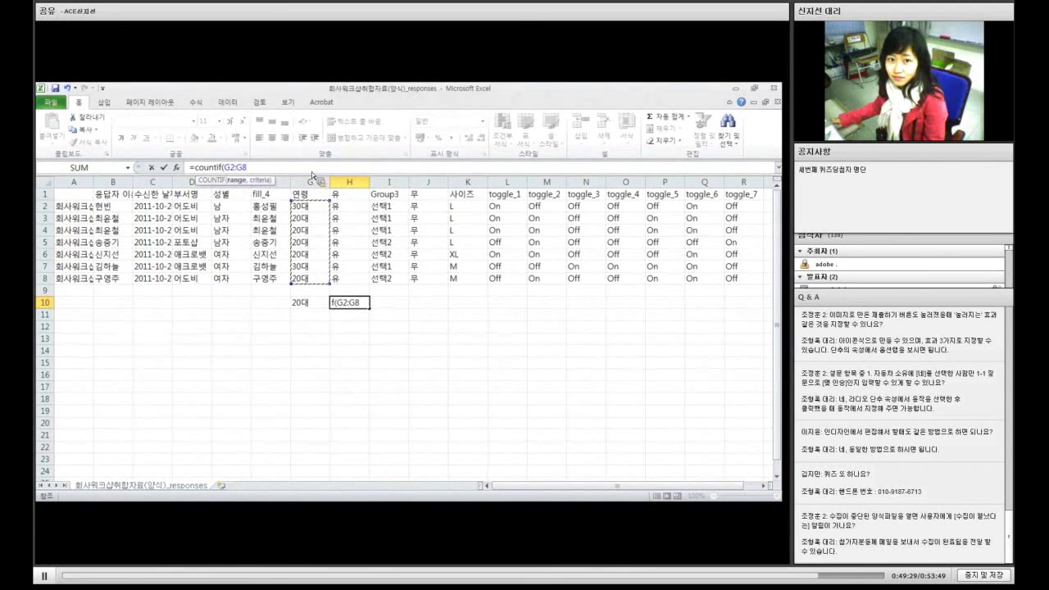
text(,"20대"))
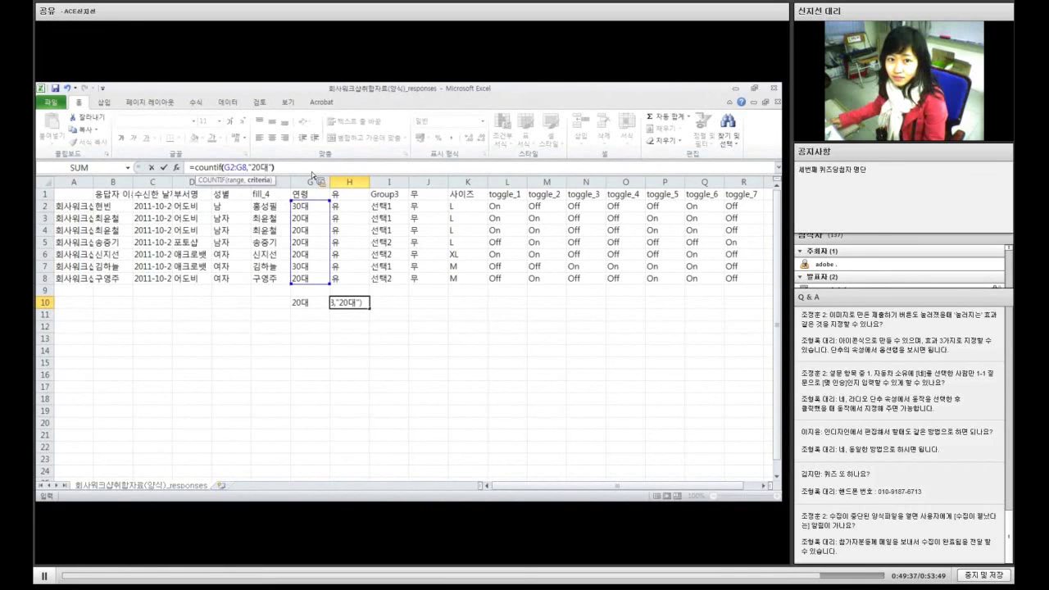
key(Return)
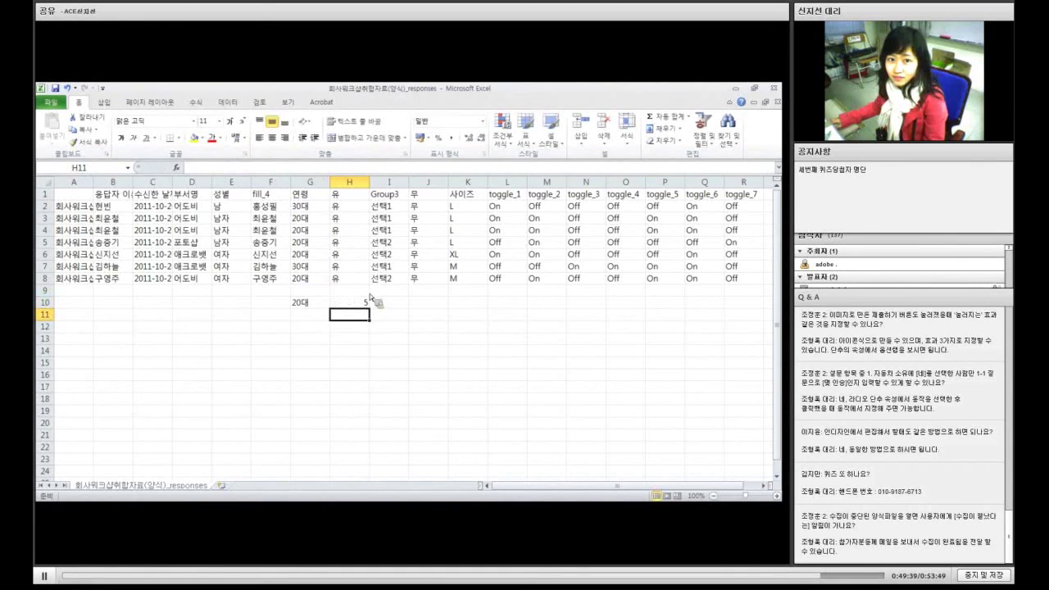
key(Up)
key(Left)
key(Right)
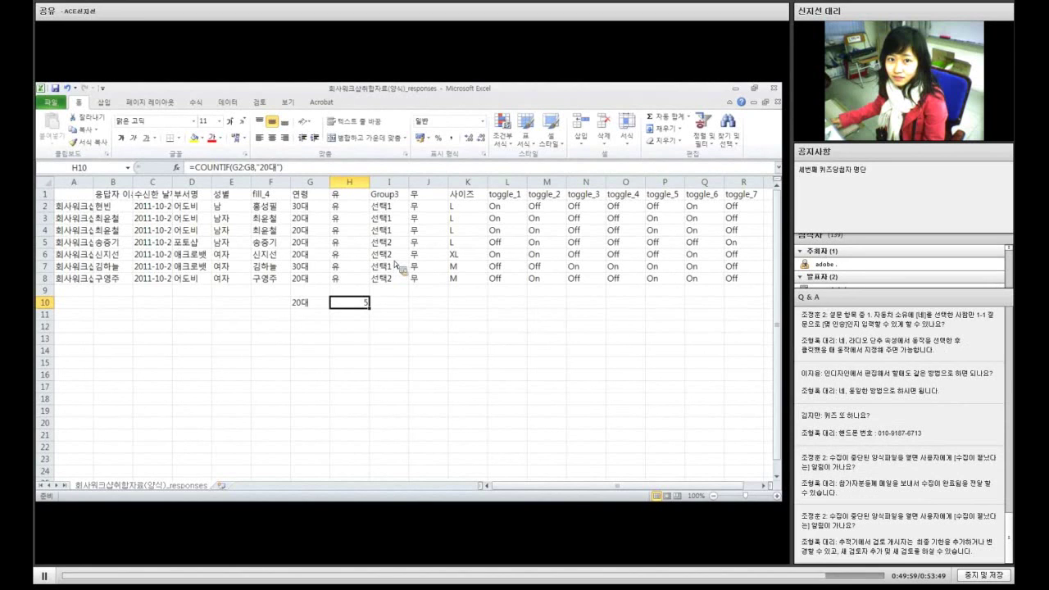
Close the spreadsheet and 회사워크샵취합자료(양식)_responses.pdf, discarding the changes in both.
click(772, 88)
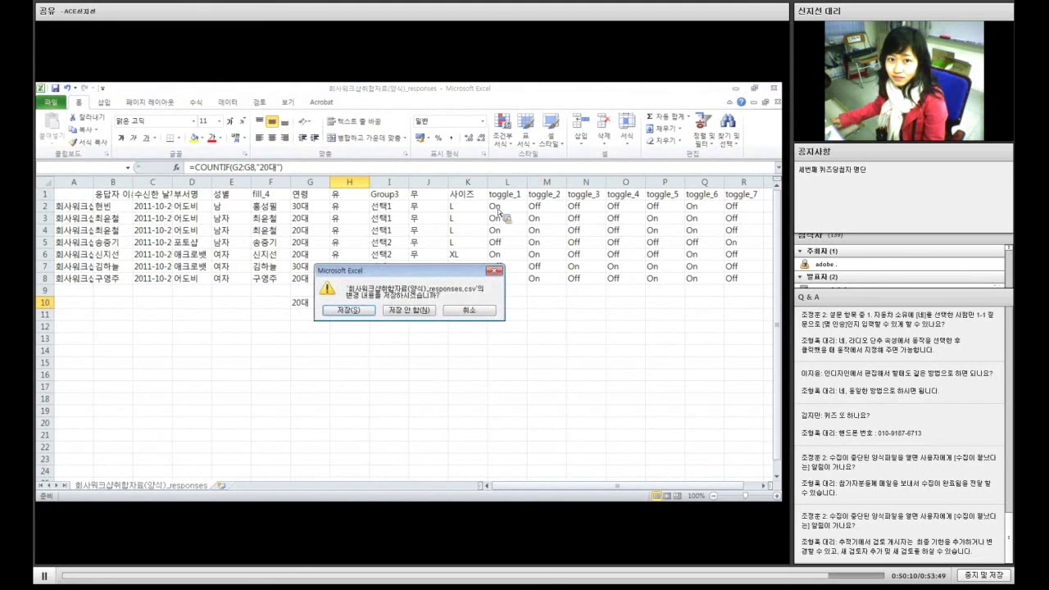
click(414, 311)
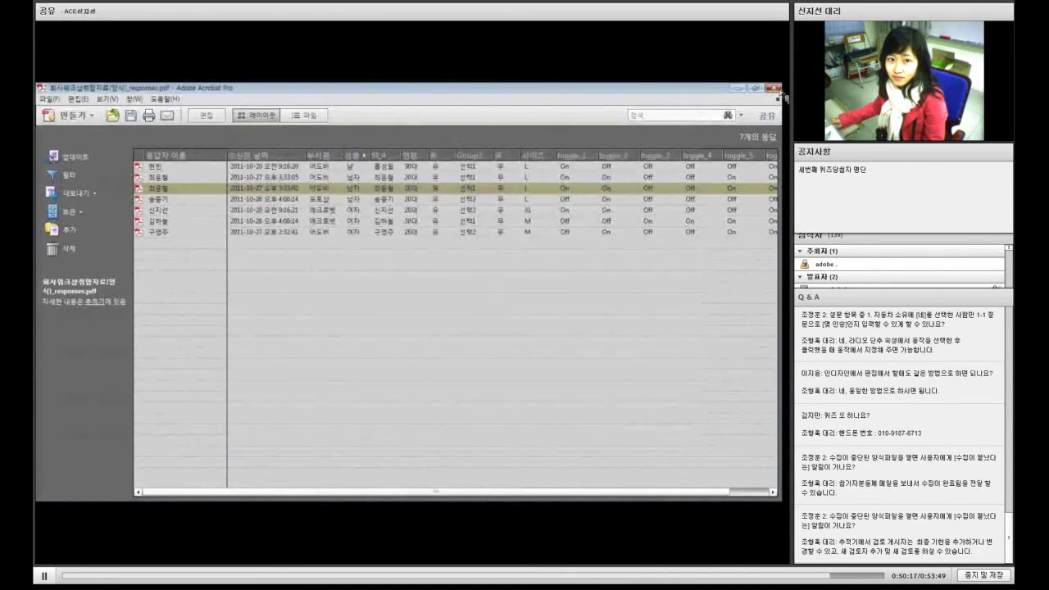
click(782, 96)
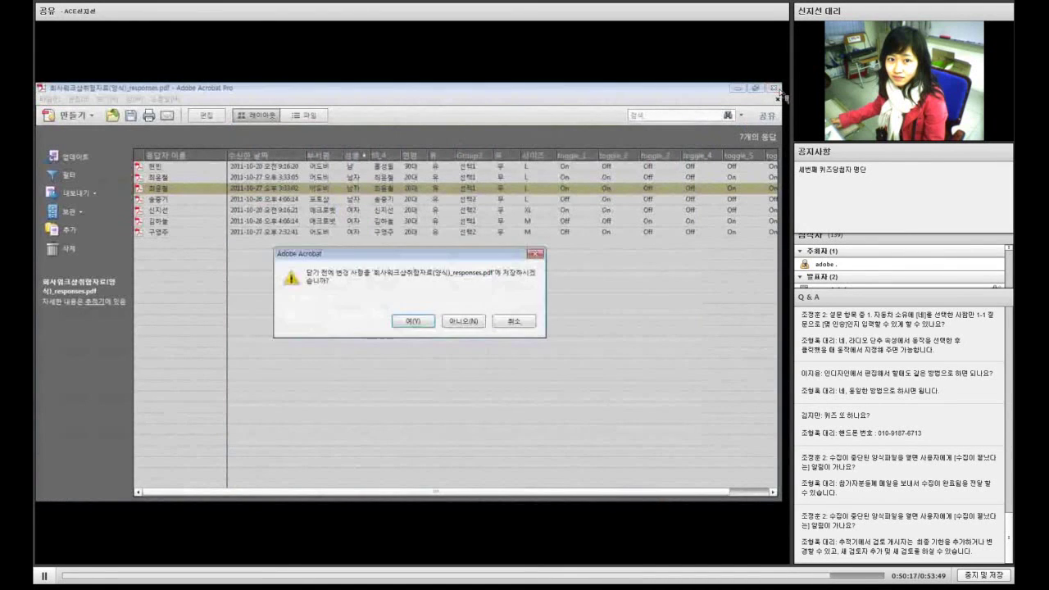
click(467, 327)
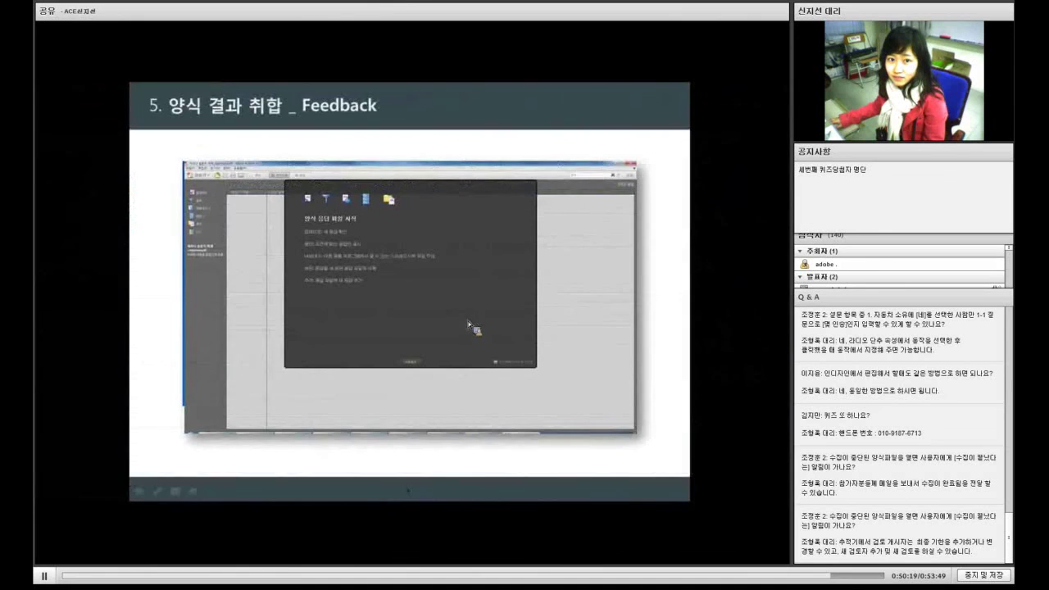
click(669, 251)
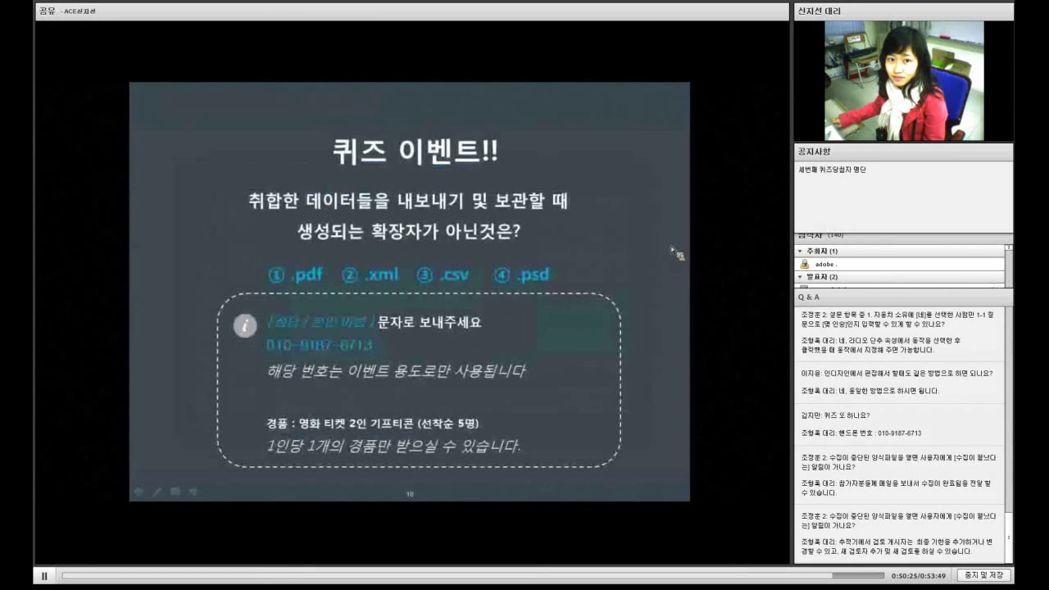